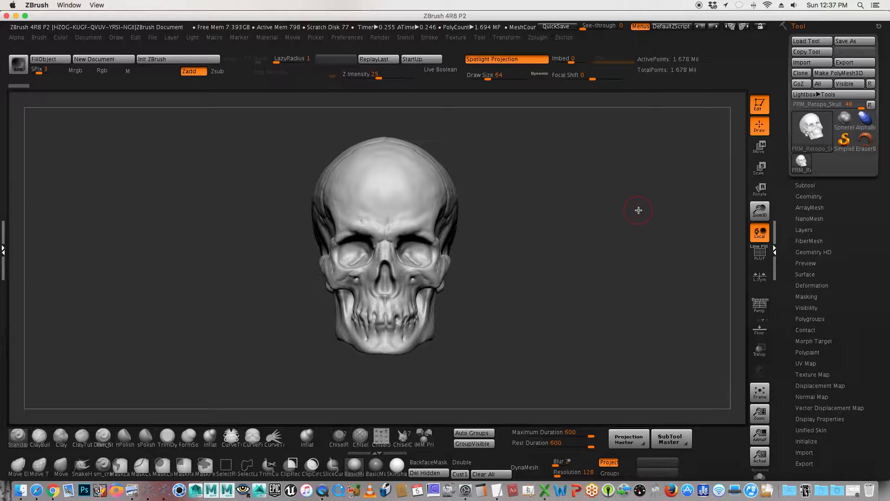
# Step: Examine the density of the skull's wireframe up close around the nose bridge, leaving the polyframe display off
pyautogui.click(759, 252)
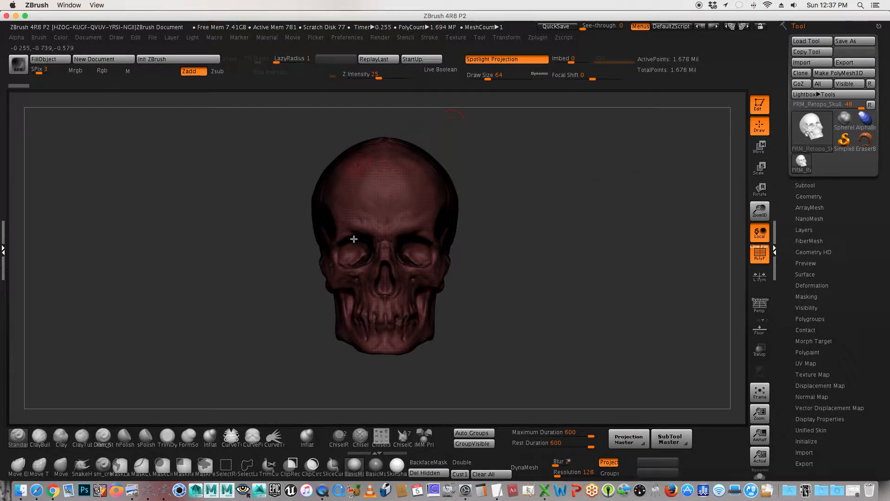
pyautogui.keyDown('alt'); pyautogui.moveTo(515, 235); pyautogui.dragTo(805, 263); pyautogui.keyUp('alt')
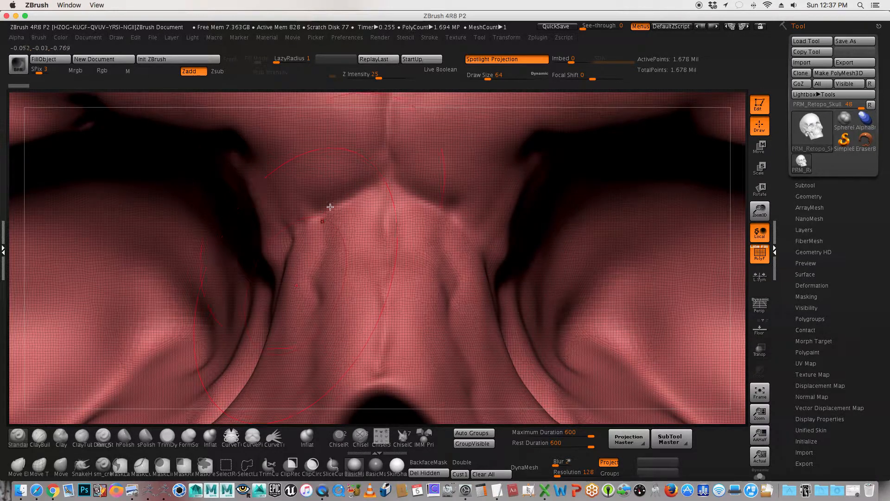
pyautogui.press('f')
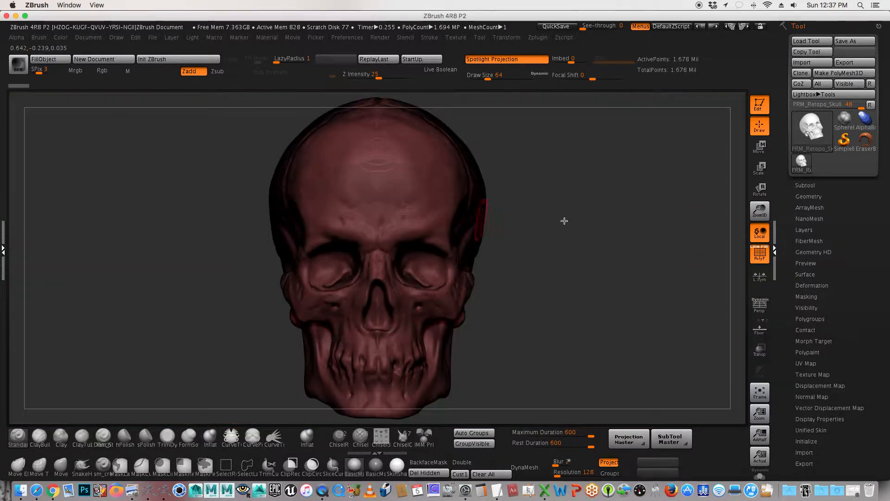
pyautogui.click(760, 252)
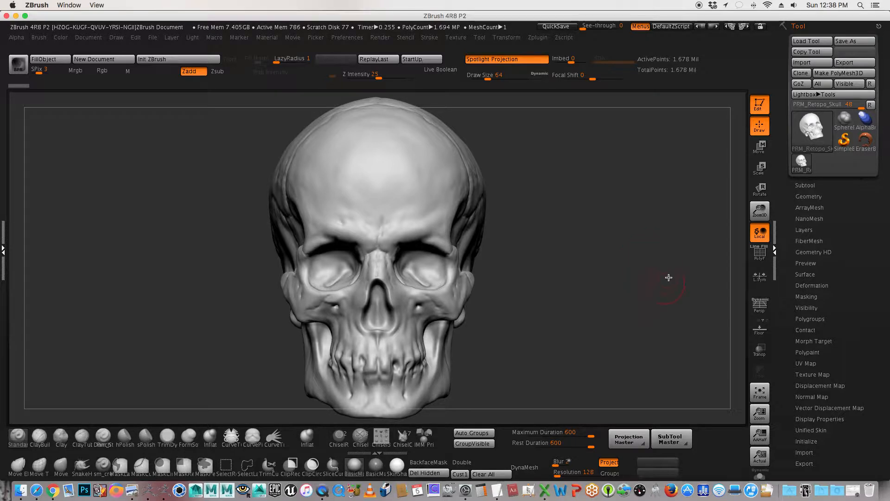
# Step: Insert a ZSphere as a new subtool alongside the skull
pyautogui.keyDown('alt'); pyautogui.moveTo(645, 276); pyautogui.dragTo(648, 276); pyautogui.keyUp('alt')
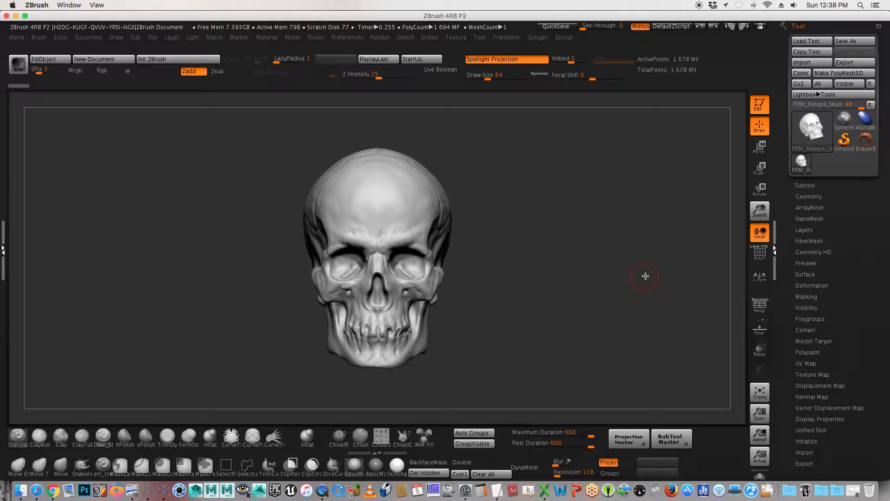
pyautogui.click(805, 185)
pyautogui.moveTo(783, 260); pyautogui.dragTo(773, 207)
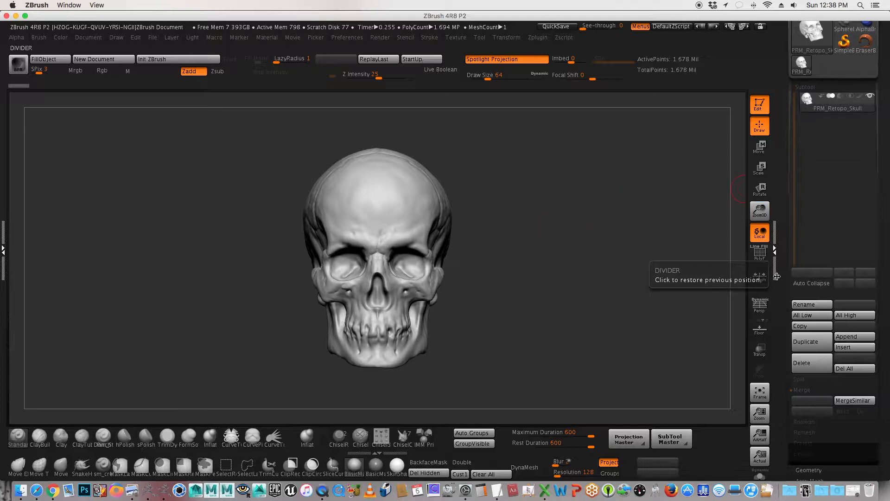
pyautogui.moveTo(786, 292); pyautogui.dragTo(786, 245)
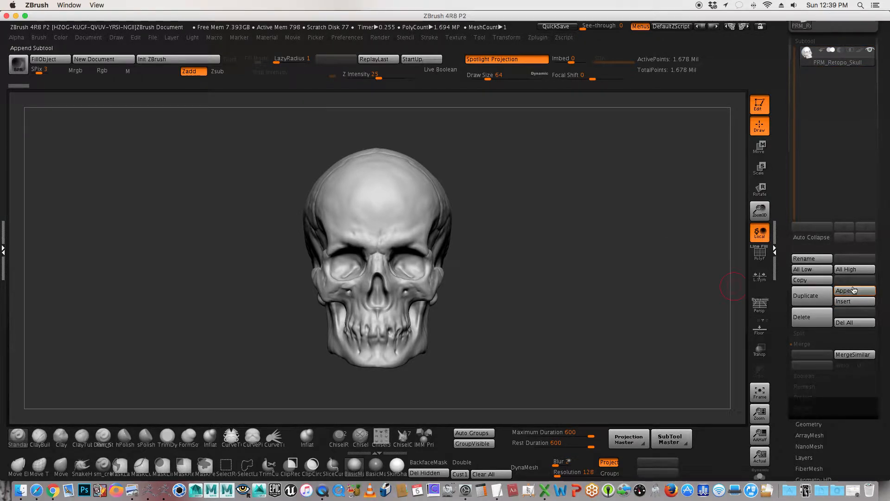
pyautogui.click(852, 302)
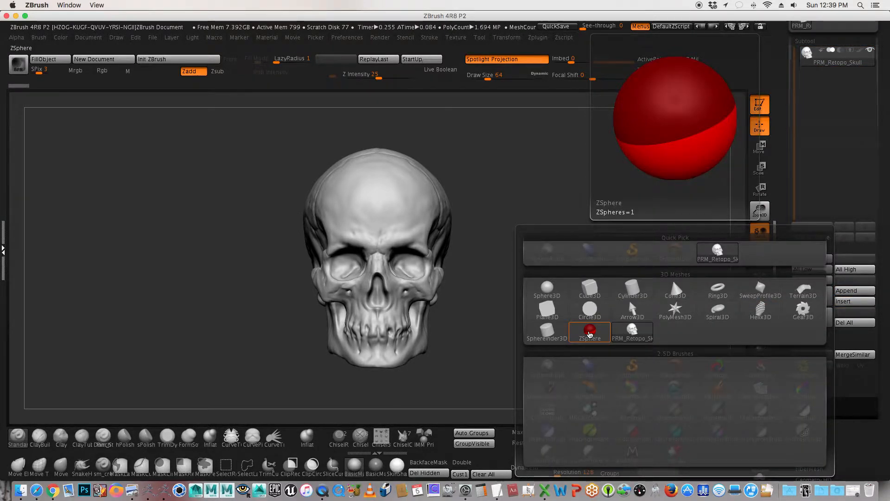
pyautogui.click(590, 332)
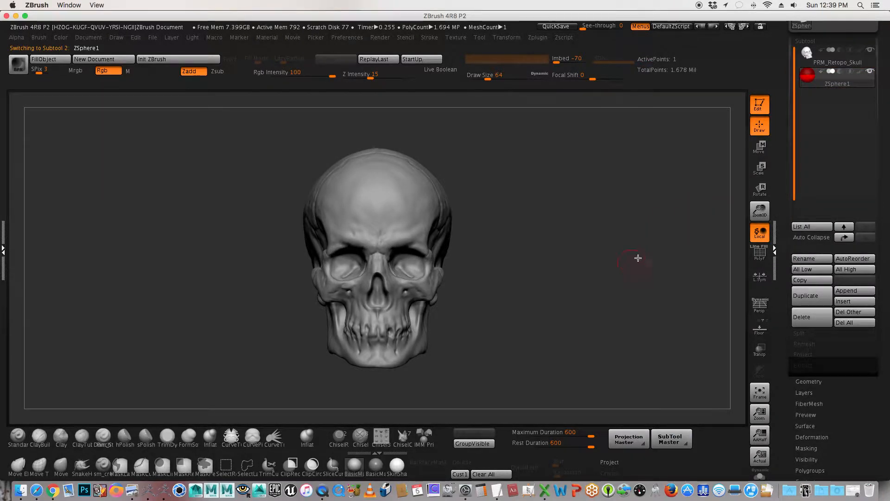
# Step: Make the skull transparent and, from the side, scale the ZSphere down to a small ball well inside the cranium
pyautogui.moveTo(620, 250); pyautogui.dragTo(396, 252)
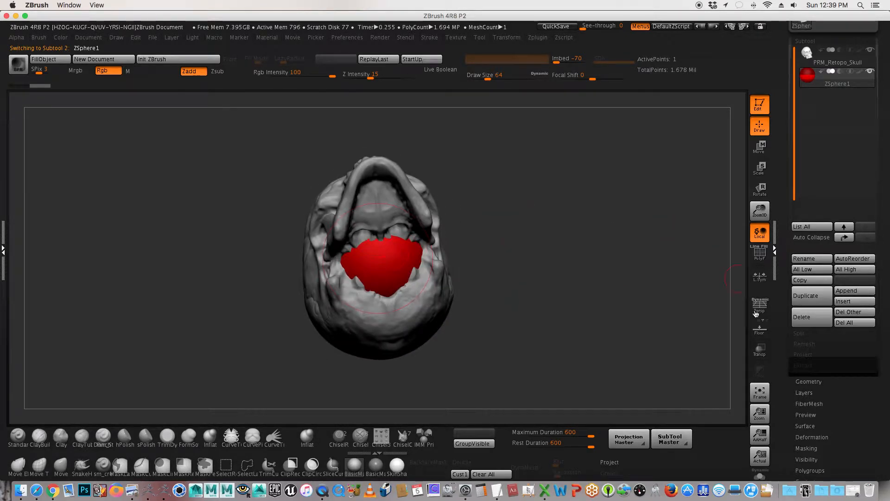
pyautogui.click(765, 351)
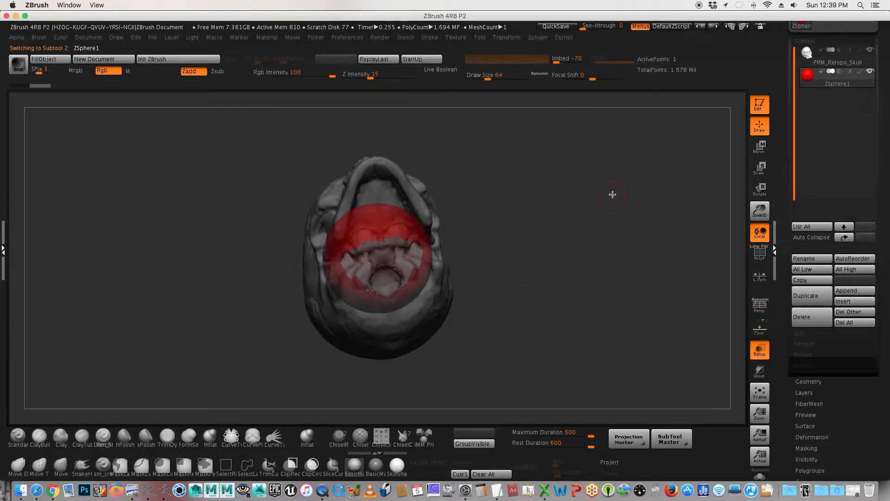
pyautogui.moveTo(614, 195); pyautogui.dragTo(596, 307)
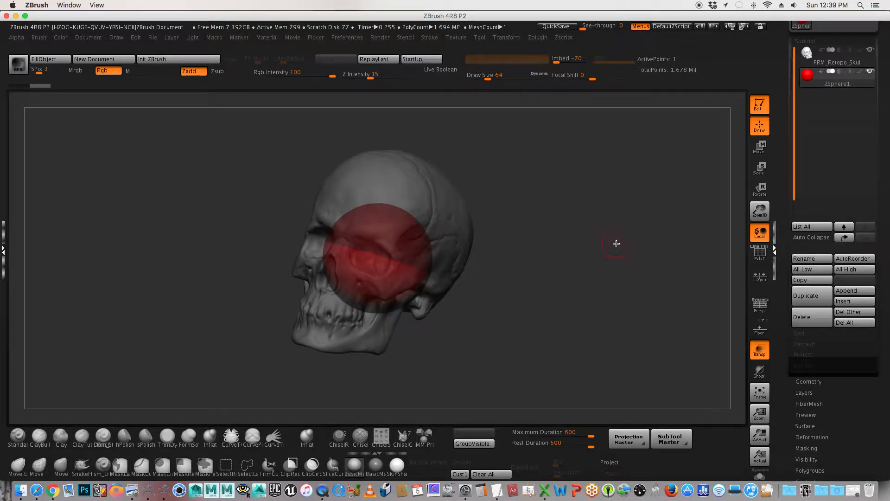
pyautogui.keyDown('shift'); pyautogui.moveTo(602, 241); pyautogui.dragTo(602, 242); pyautogui.keyUp('shift')
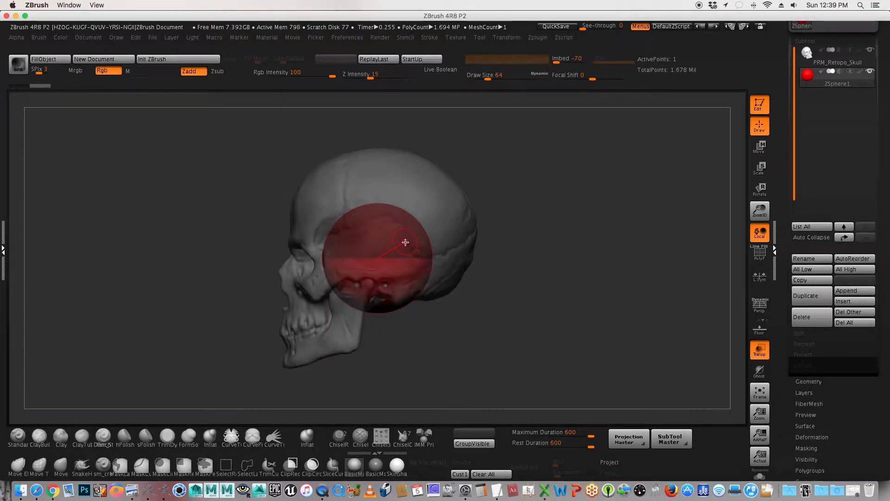
pyautogui.moveTo(851, 88)
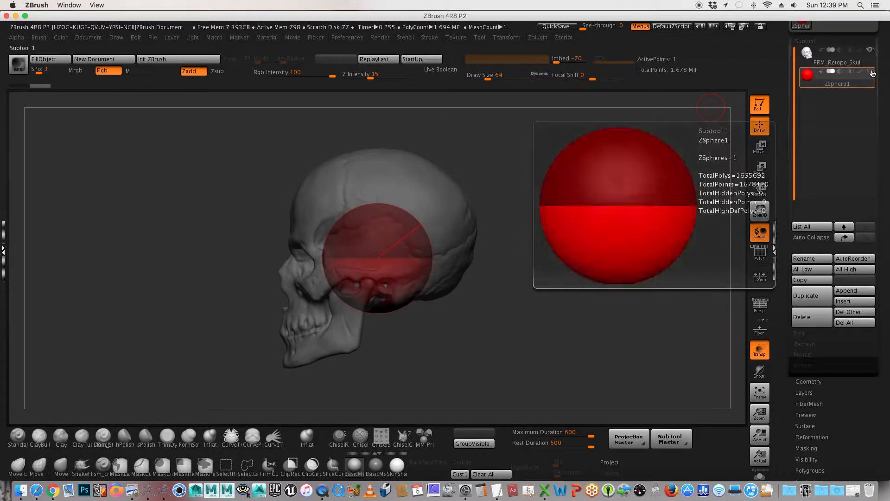
pyautogui.click(760, 170)
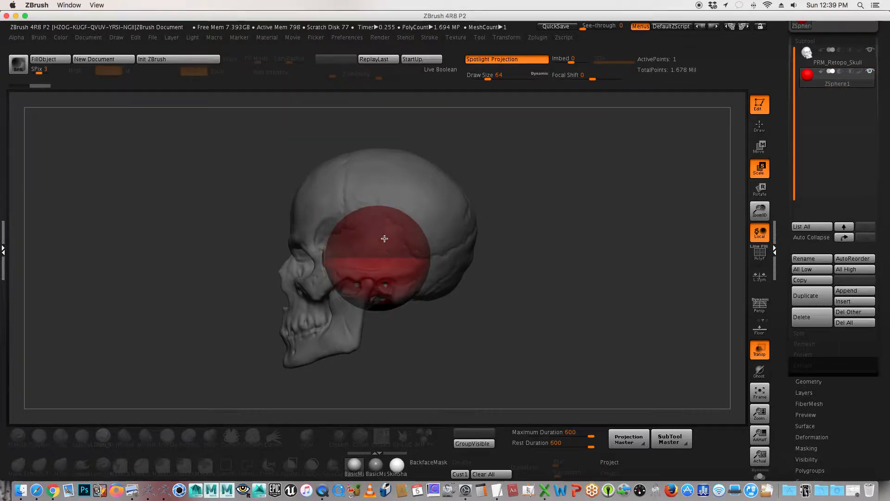
pyautogui.moveTo(384, 237); pyautogui.dragTo(387, 159)
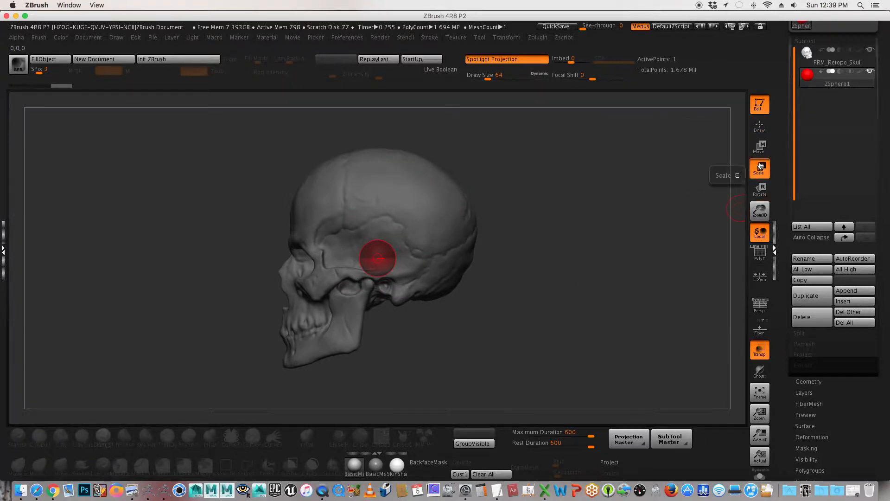
# Step: Move the ZSphere slightly up and forward within the cranium, then return to opaque display and draw mode
pyautogui.click(759, 148)
pyautogui.moveTo(382, 260); pyautogui.dragTo(365, 238)
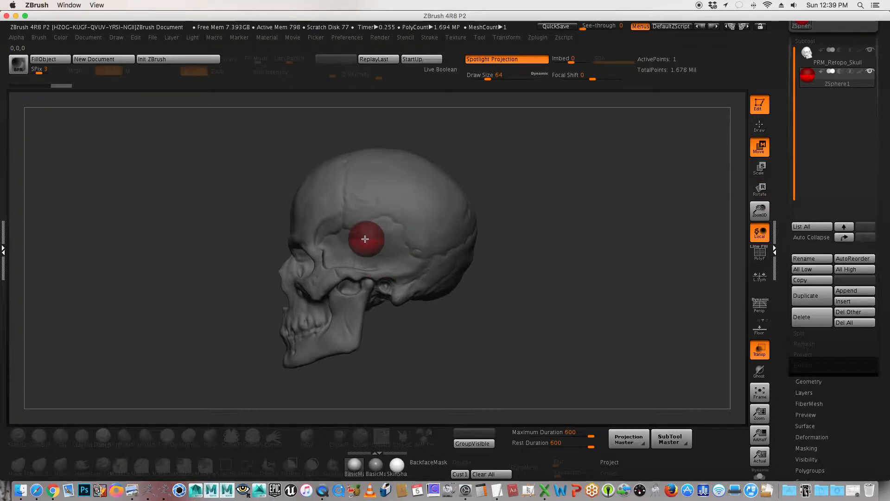
pyautogui.click(760, 355)
pyautogui.click(760, 126)
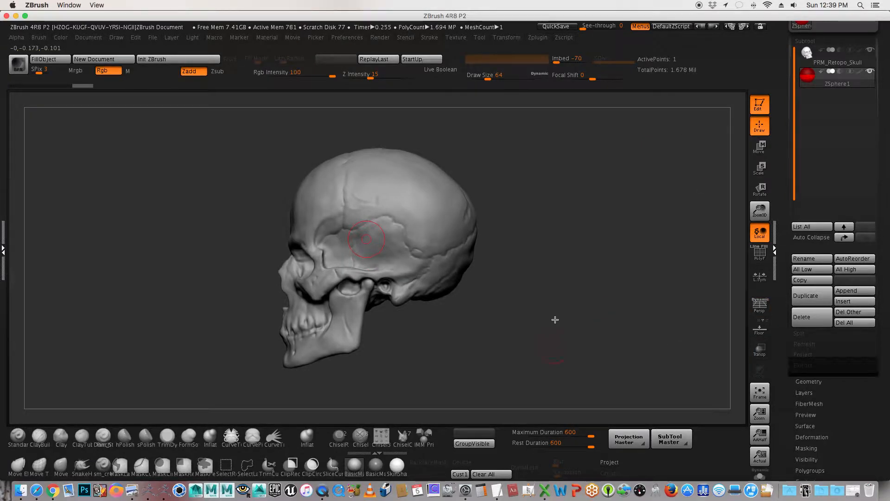
pyautogui.moveTo(555, 318)
pyautogui.mouseDown()
pyautogui.moveTo(556, 264)
pyautogui.moveTo(532, 260)
pyautogui.mouseUp()
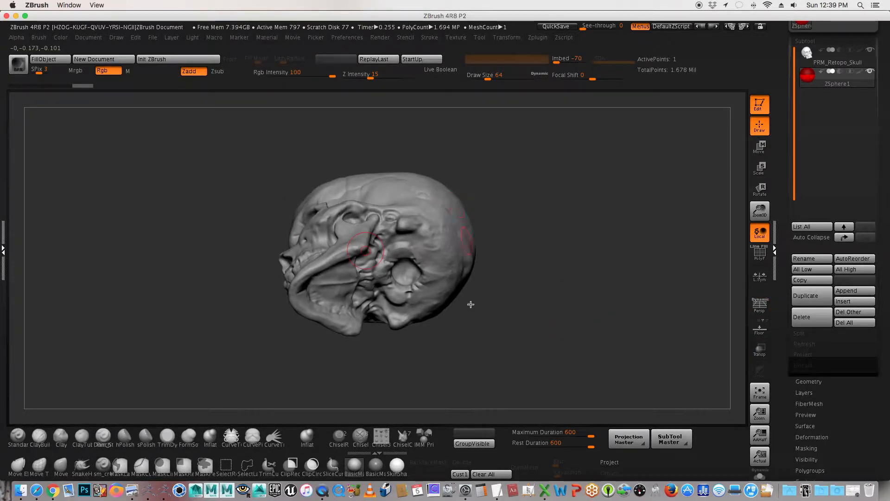
pyautogui.moveTo(572, 188); pyautogui.dragTo(546, 302)
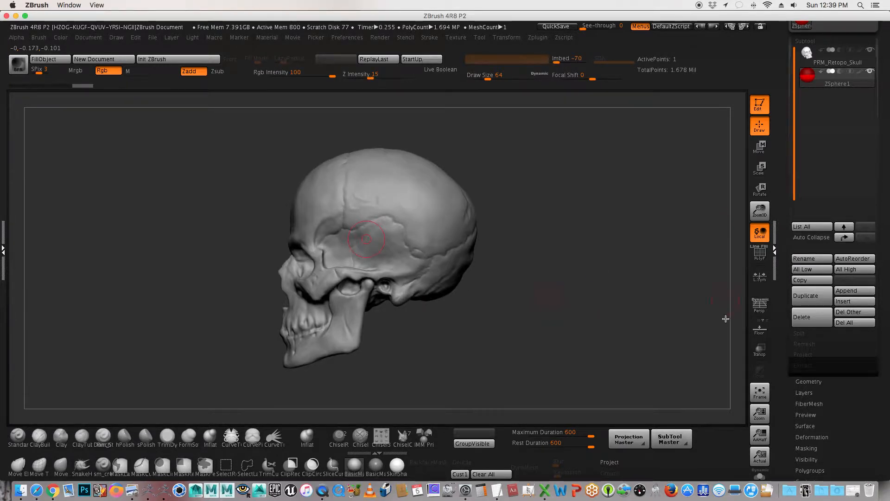
# Step: Move the ZSphere out of the skull into the empty space behind it, using transparency only while moving it
pyautogui.click(759, 350)
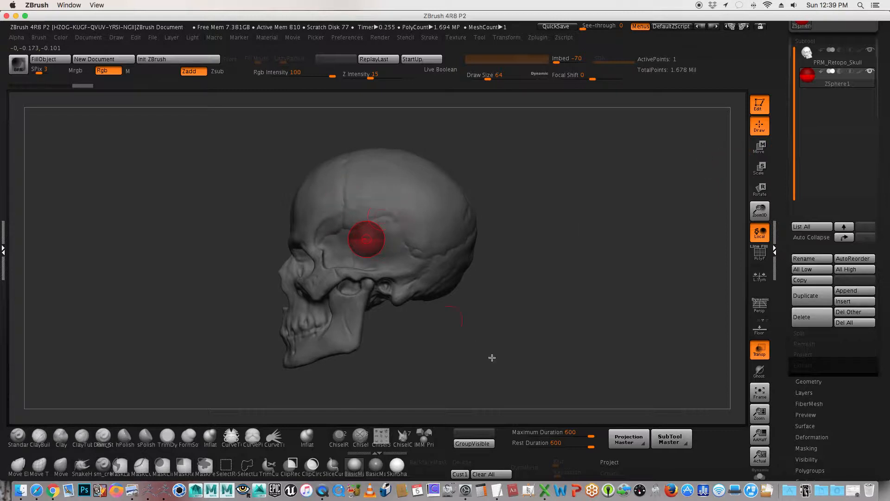
pyautogui.moveTo(508, 352)
pyautogui.mouseDown()
pyautogui.moveTo(569, 350)
pyautogui.moveTo(496, 350)
pyautogui.mouseUp()
pyautogui.click(759, 146)
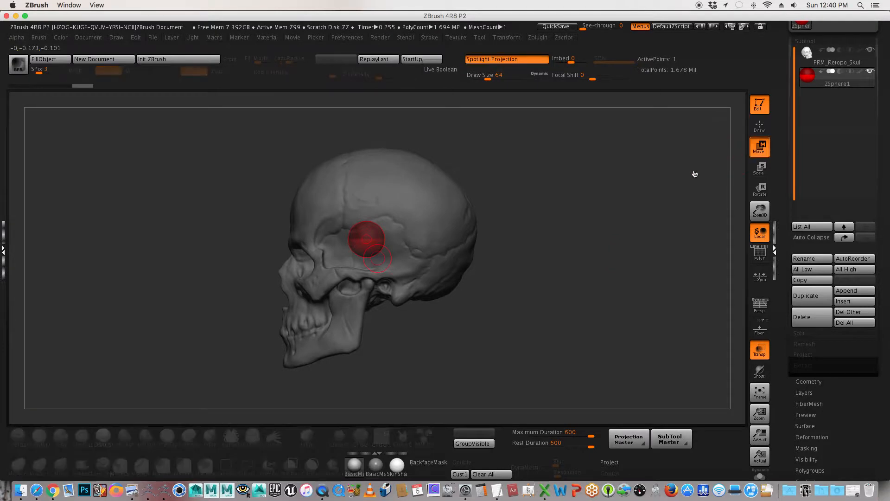
pyautogui.moveTo(366, 238); pyautogui.dragTo(711, 223)
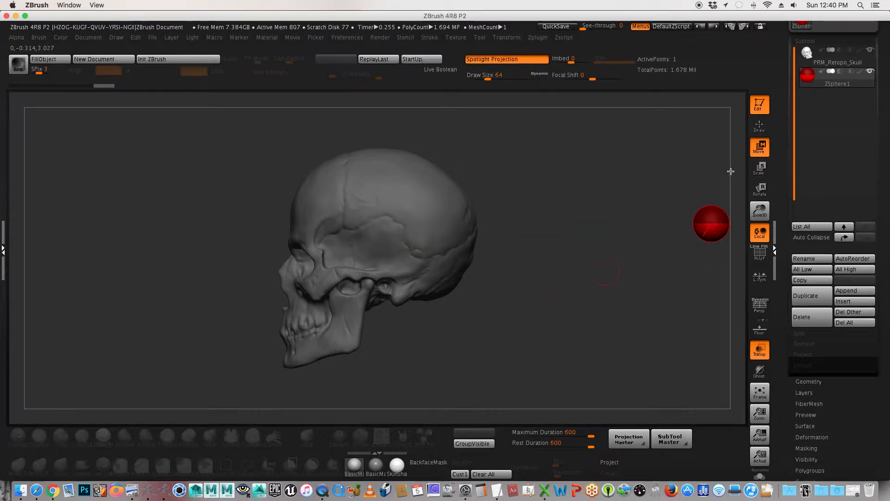
pyautogui.click(759, 349)
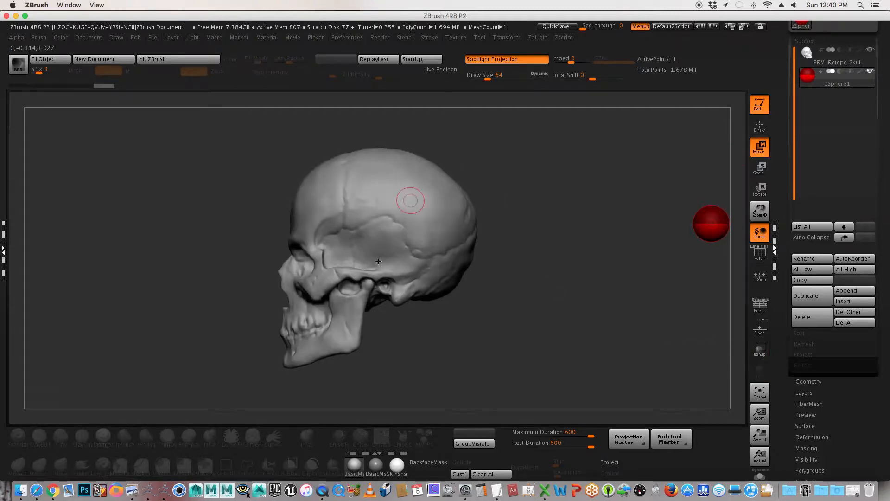
pyautogui.moveTo(522, 346); pyautogui.dragTo(484, 341)
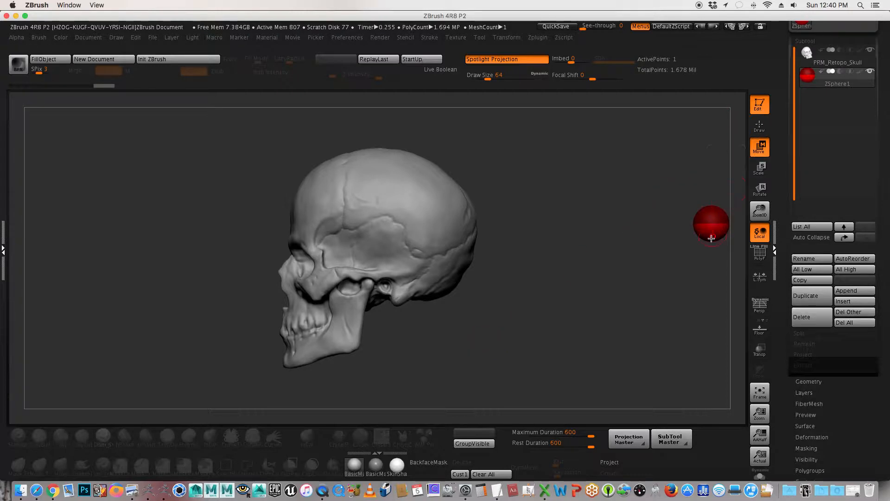
# Step: Move the ZSphere back inside the cranium and check from below that the skull hides it
pyautogui.moveTo(710, 228); pyautogui.dragTo(370, 235)
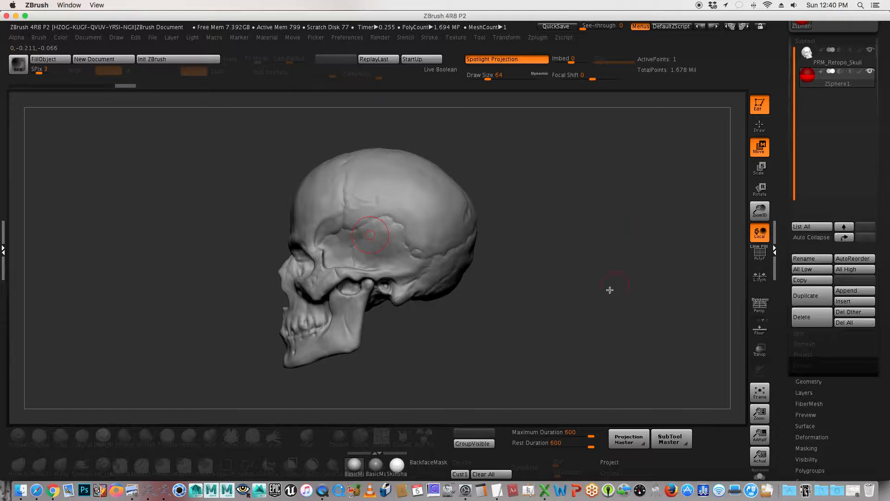
pyautogui.moveTo(533, 336); pyautogui.dragTo(456, 266)
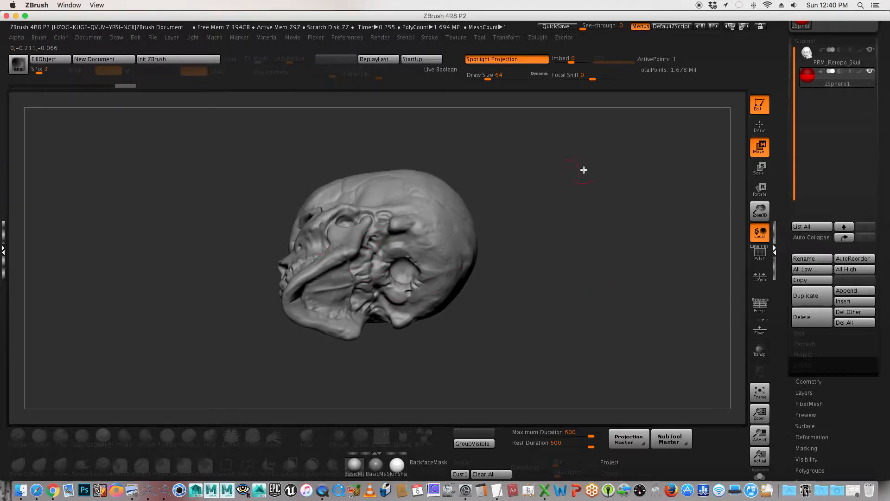
pyautogui.moveTo(584, 169); pyautogui.dragTo(586, 266)
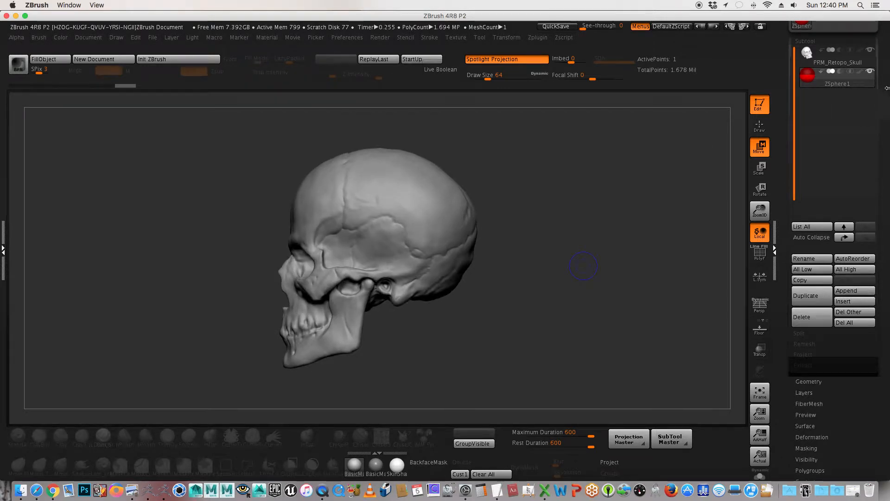
# Step: Face the skull to the front and return the ZSphere subtool to draw mode
pyautogui.moveTo(640, 179); pyautogui.dragTo(631, 200)
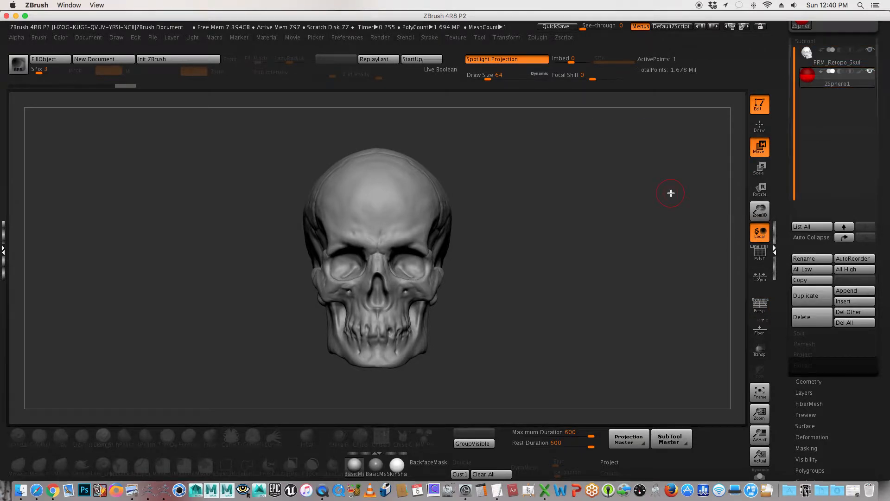
pyautogui.click(759, 125)
pyautogui.click(760, 168)
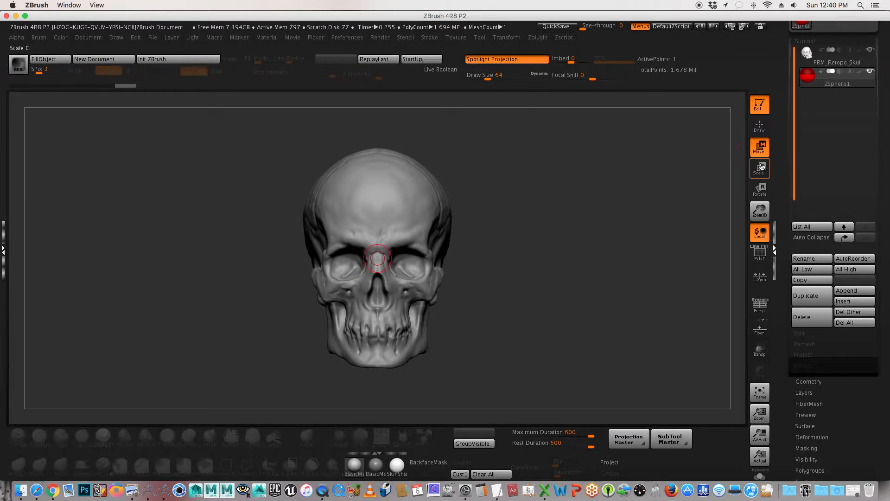
pyautogui.click(760, 125)
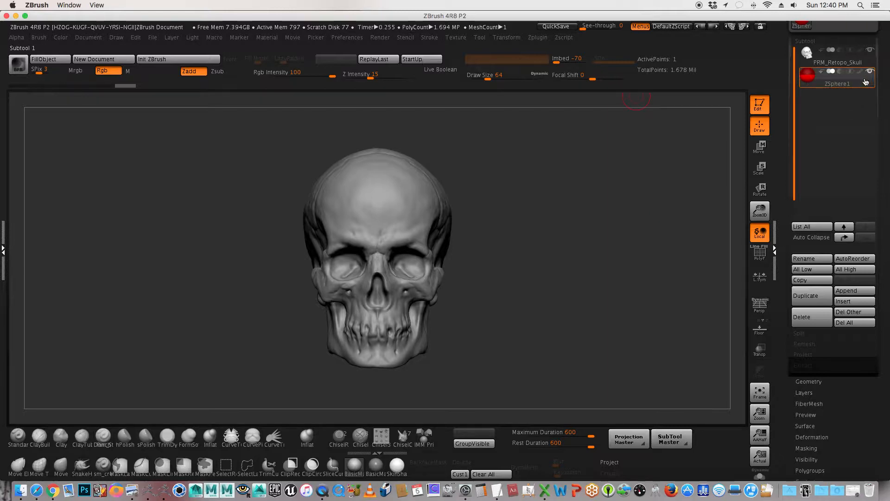
# Step: Open the ZSphere's Topology and Adaptive Skin settings together
pyautogui.moveTo(780, 257); pyautogui.dragTo(792, 151)
pyautogui.scroll(3, 802, 150)
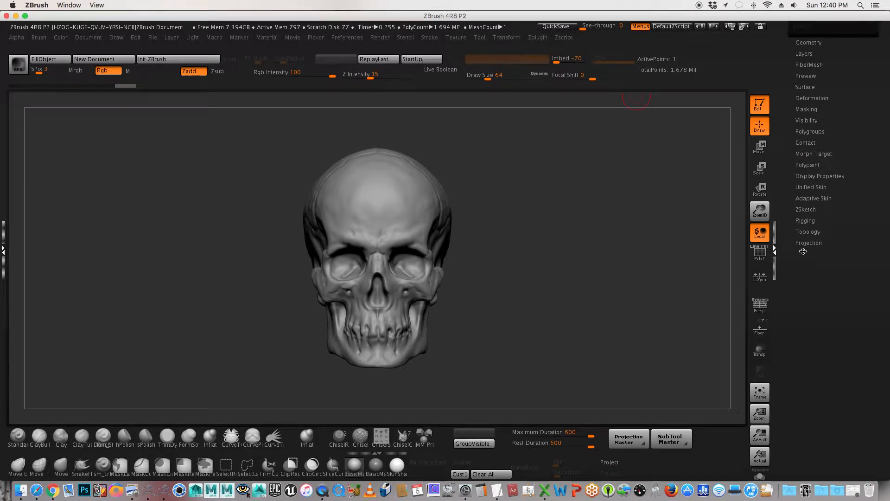
pyautogui.click(808, 232)
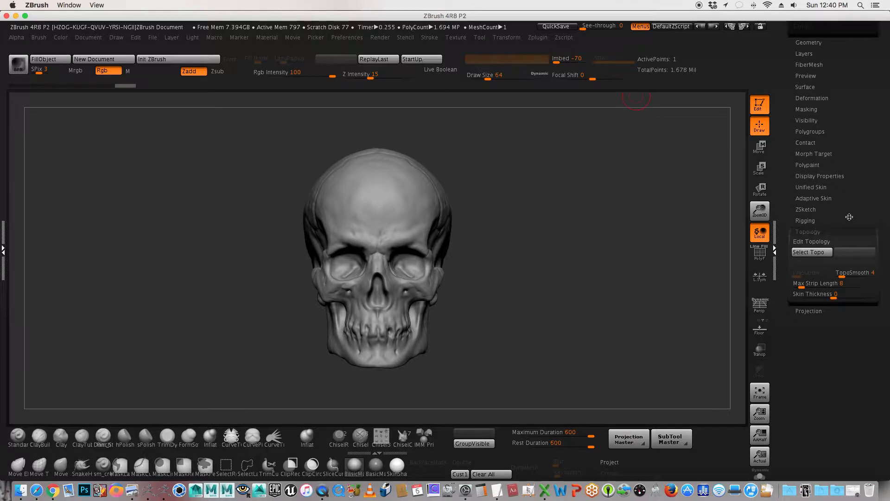
pyautogui.click(824, 198)
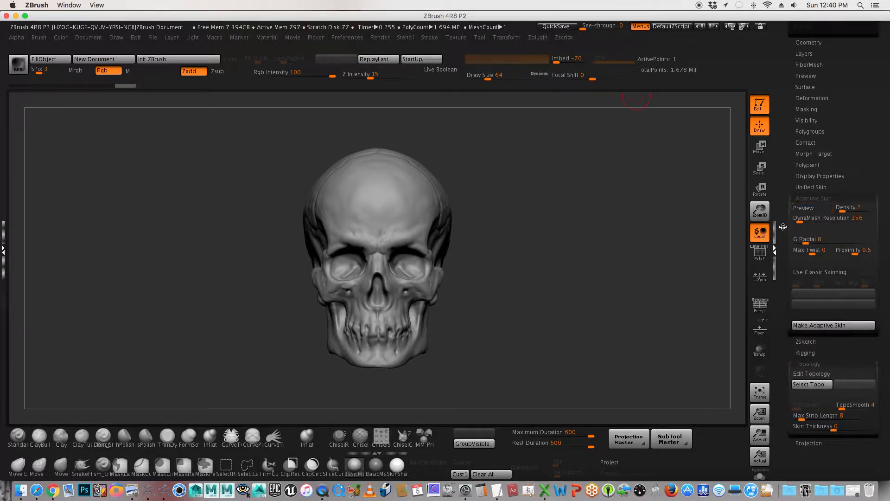
pyautogui.scroll(-3, 783, 226)
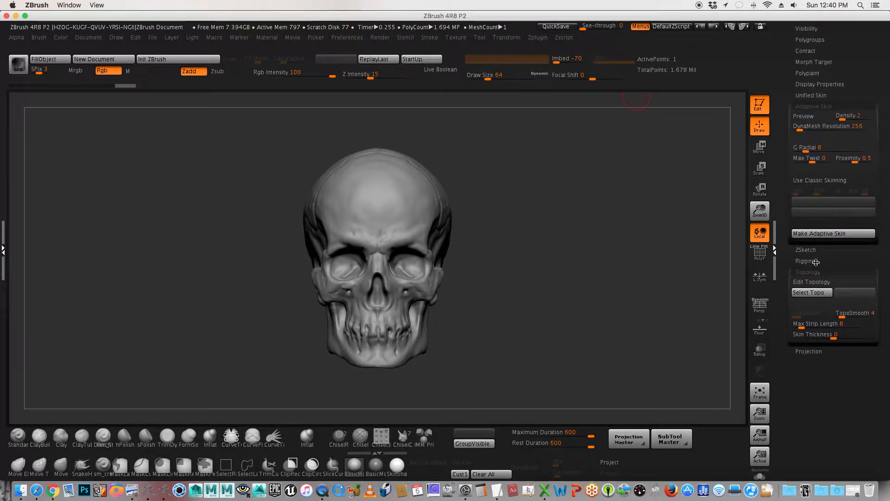
# Step: Review the ZSphere's Adaptive Skin, ZSketch and Topology settings
pyautogui.scroll(9, 782, 194)
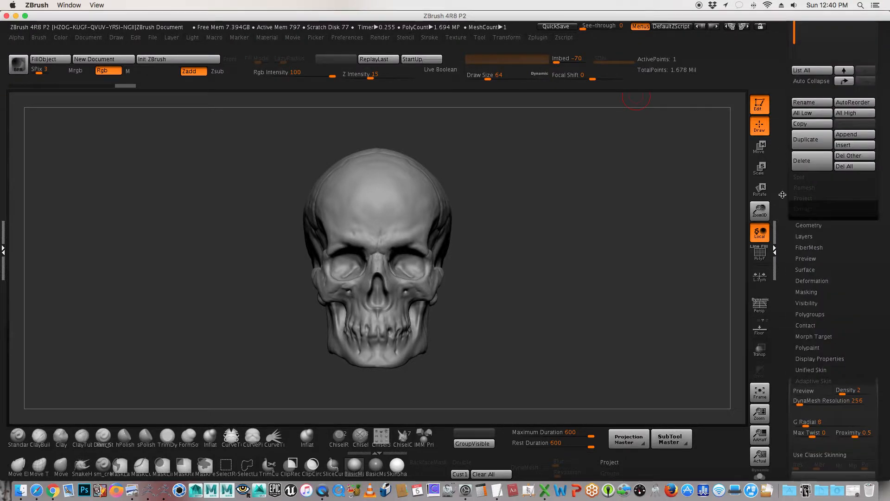
pyautogui.scroll(-7, 783, 195)
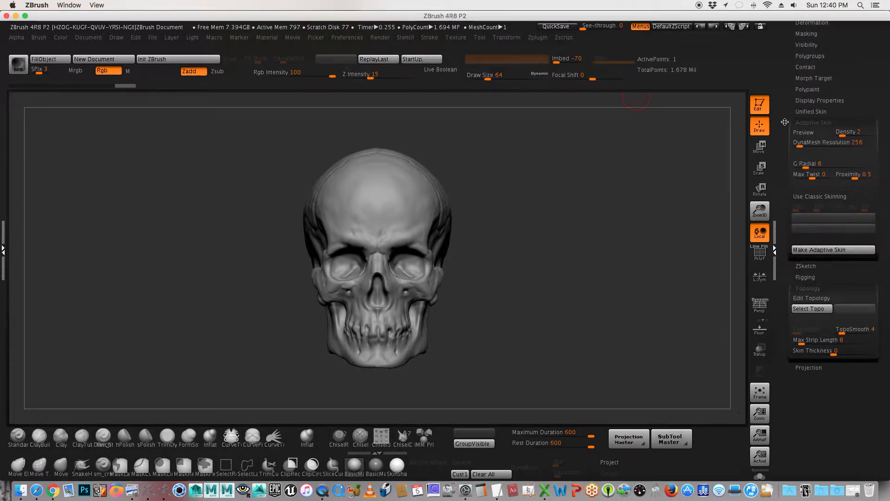
pyautogui.scroll(-1, 784, 122)
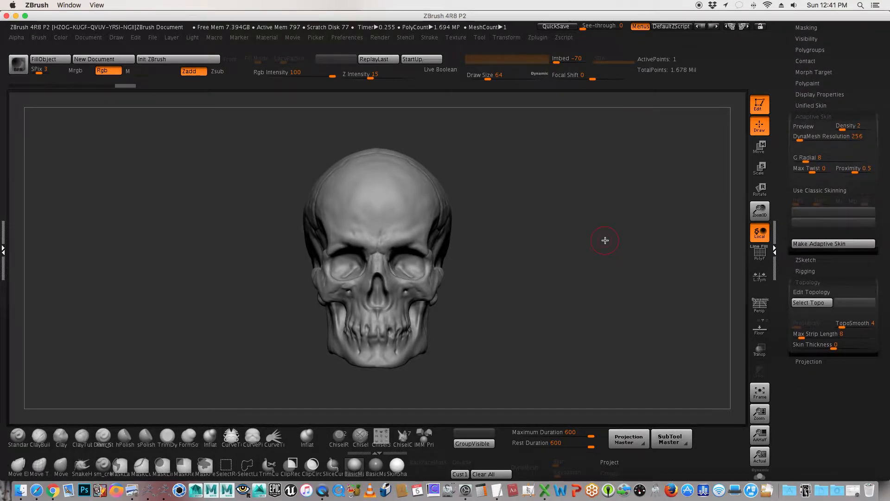
pyautogui.click(821, 282)
pyautogui.click(821, 282)
pyautogui.scroll(-2, 797, 260)
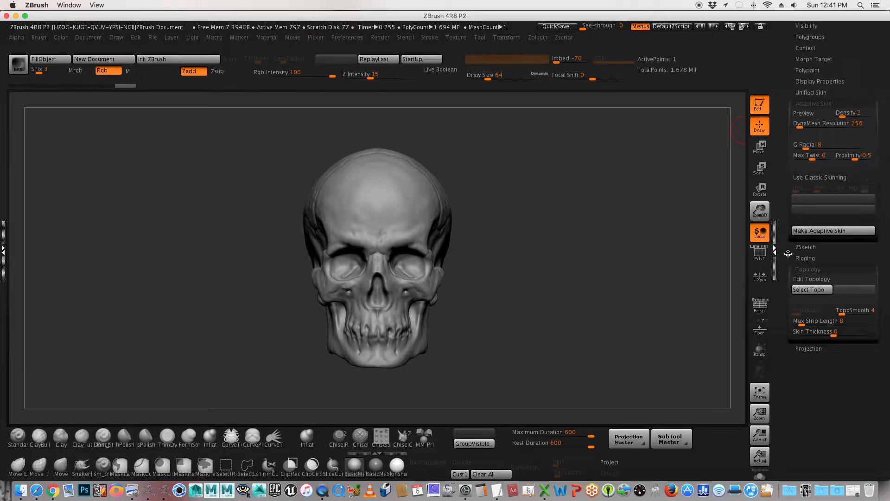
pyautogui.moveTo(788, 246); pyautogui.dragTo(788, 243)
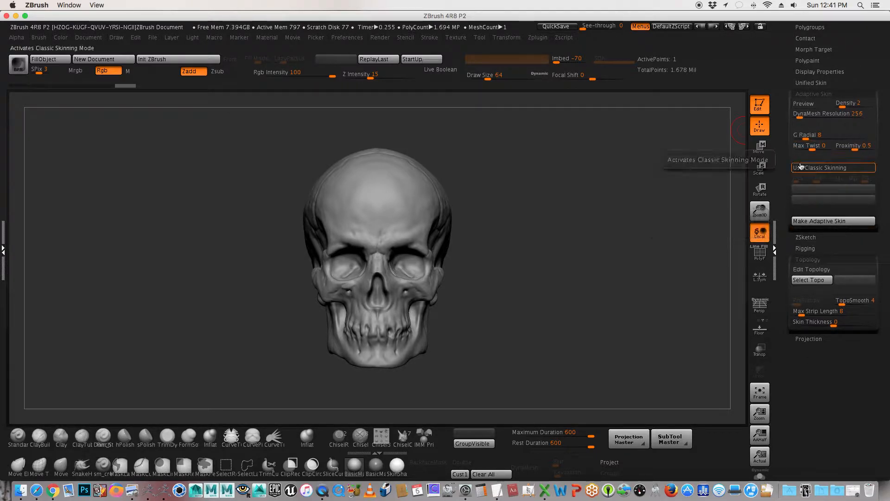
pyautogui.click(832, 93)
pyautogui.click(832, 93)
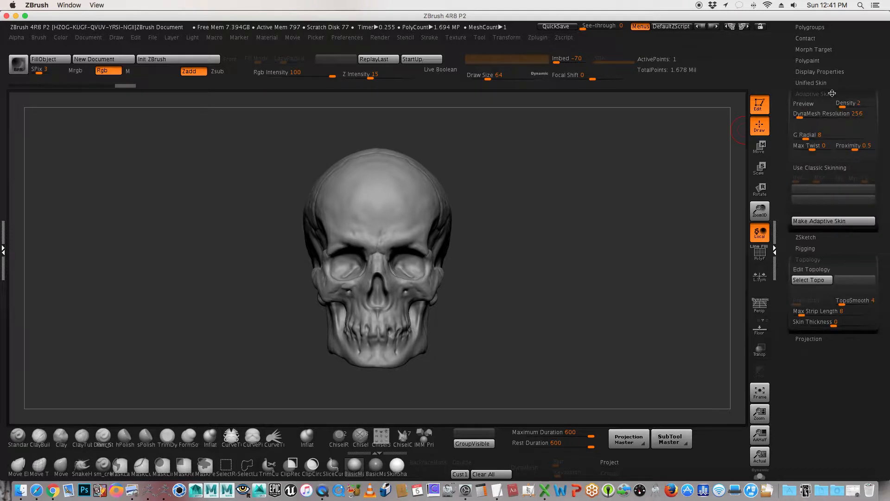
pyautogui.click(816, 239)
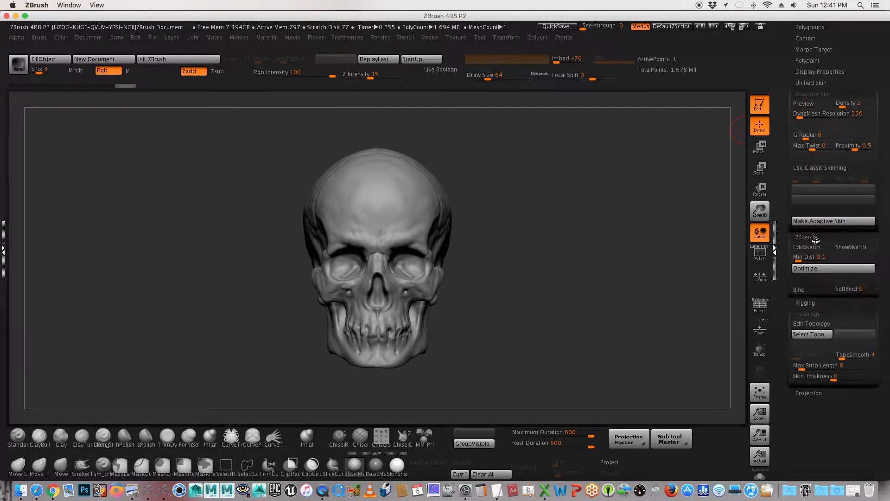
pyautogui.click(815, 237)
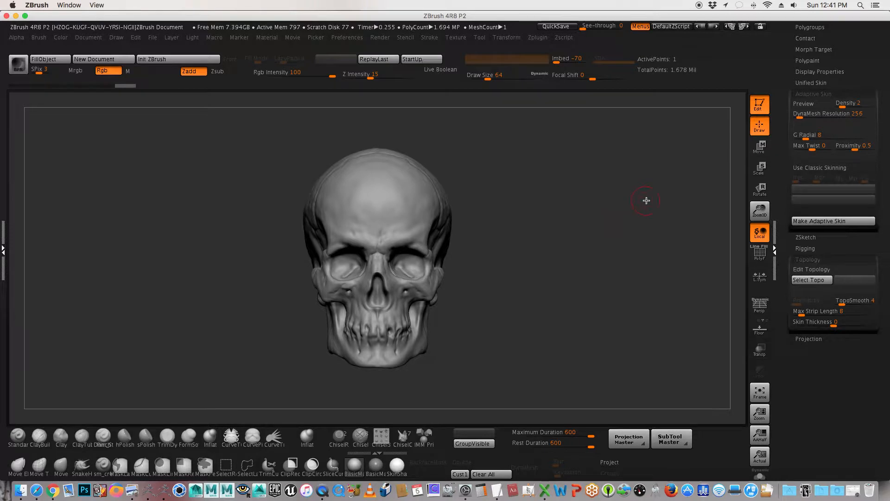
pyautogui.keyDown('alt'); pyautogui.moveTo(570, 201); pyautogui.dragTo(433, 198); pyautogui.keyUp('alt')
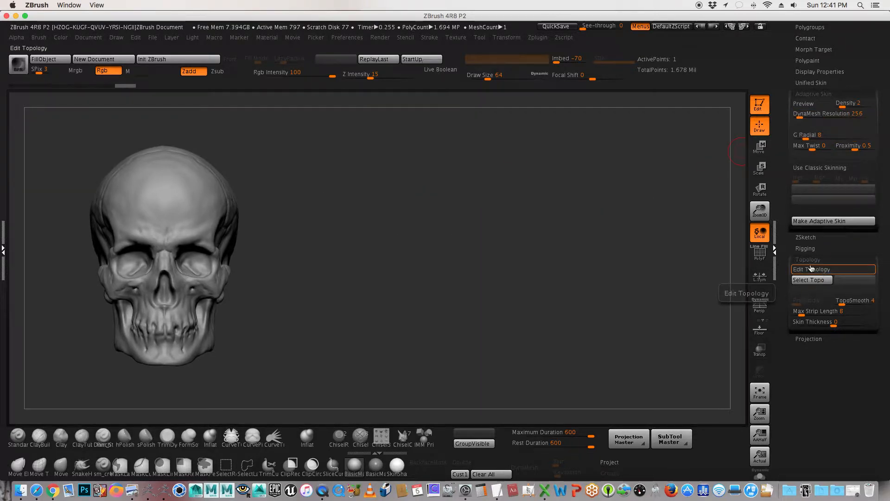
# Step: Turn on the One Open Subpalette option in the interface preferences for palettes
pyautogui.click(351, 39)
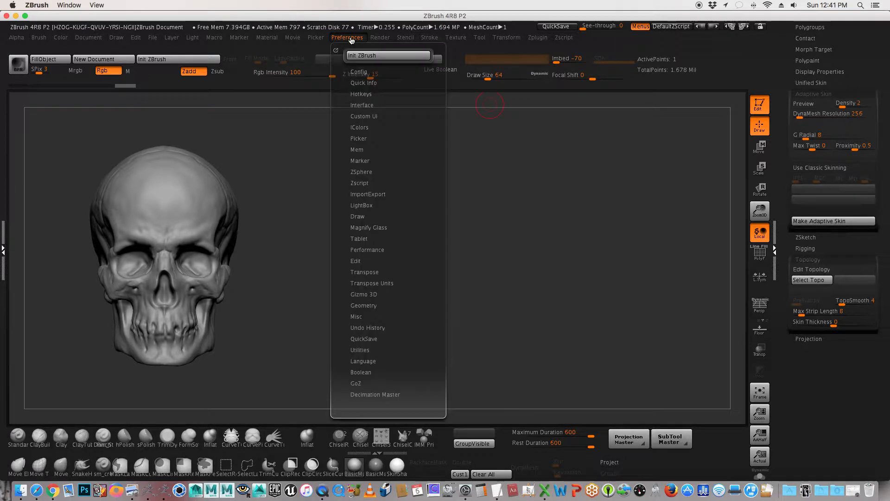
pyautogui.click(370, 105)
pyautogui.click(361, 118)
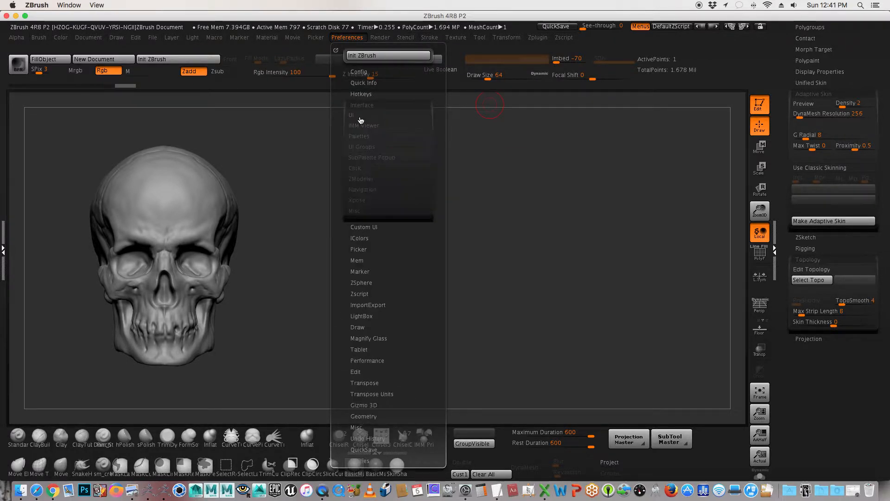
pyautogui.click(360, 118)
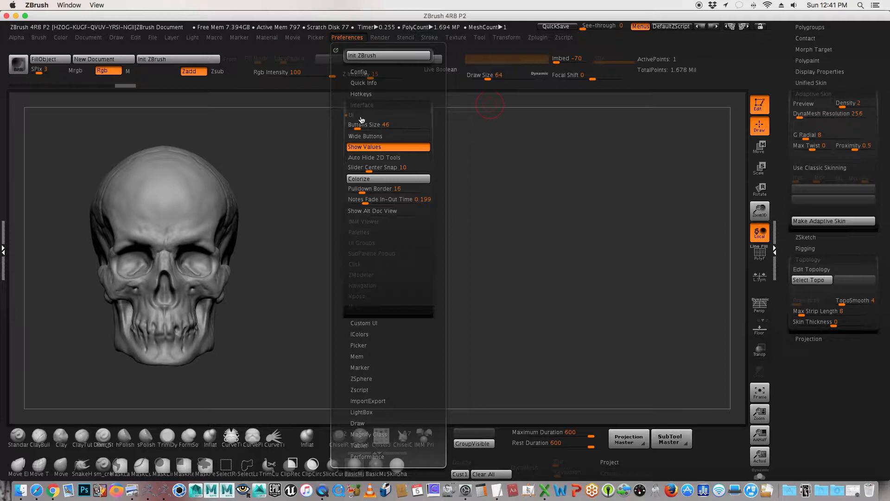
pyautogui.click(399, 199)
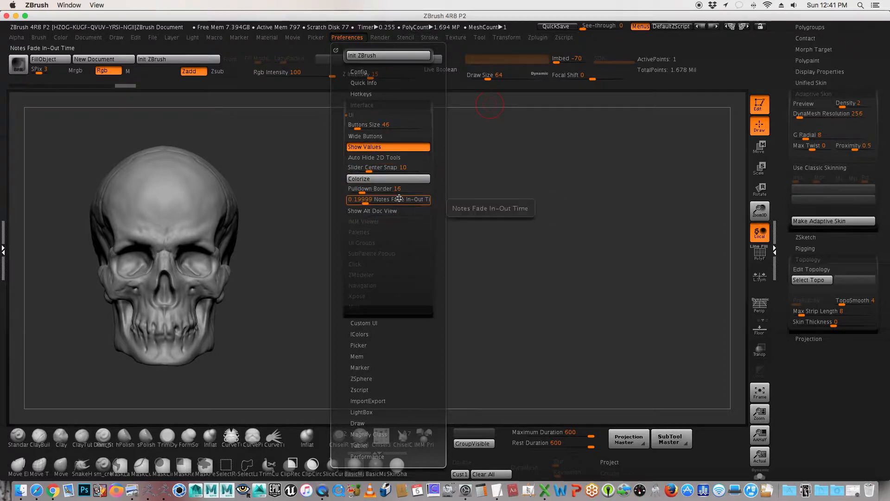
pyautogui.click(358, 115)
pyautogui.click(360, 137)
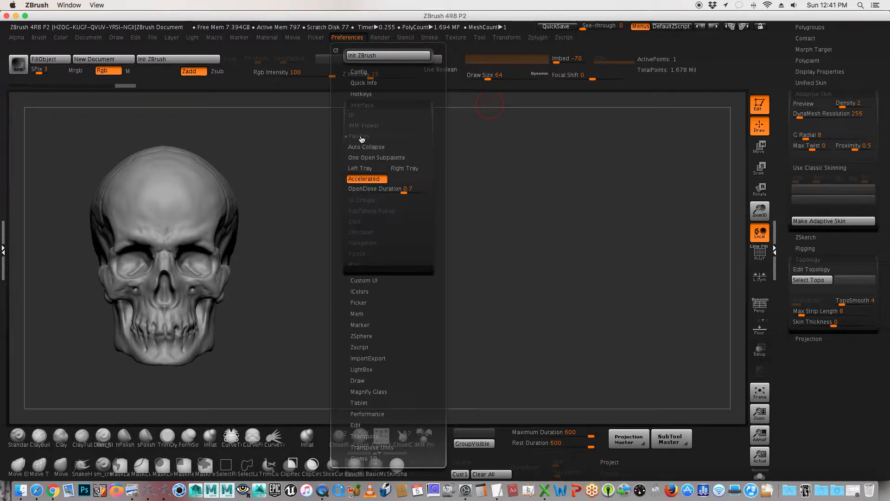
pyautogui.click(417, 158)
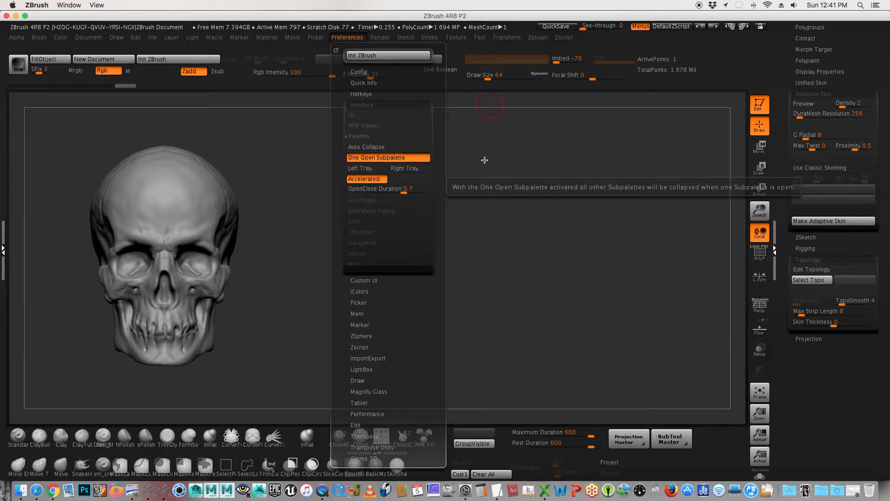
# Step: Switch back and forth between the Adaptive Skin and Topology settings to test the One Open Subpalette behaviour
pyautogui.click(803, 94)
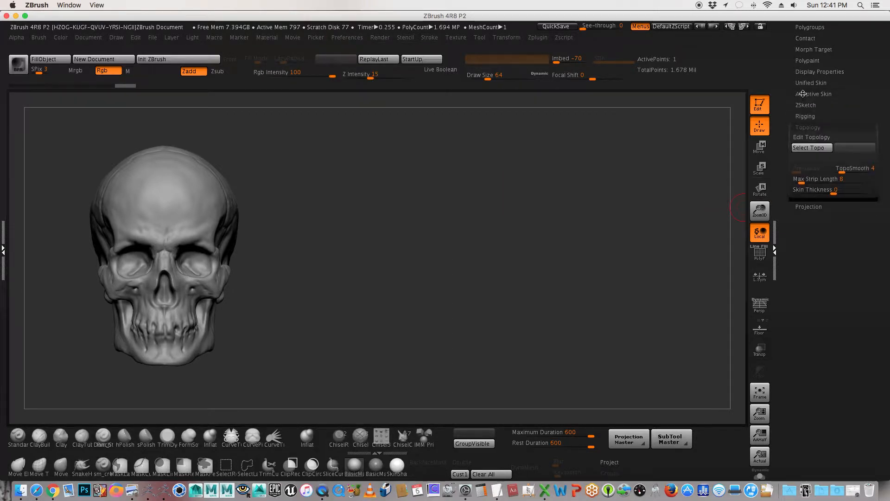
pyautogui.click(806, 127)
pyautogui.click(808, 94)
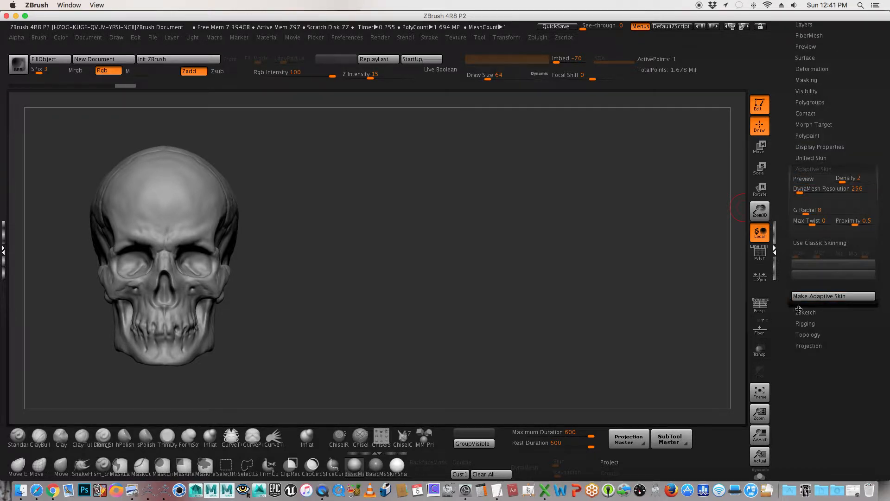
pyautogui.click(809, 335)
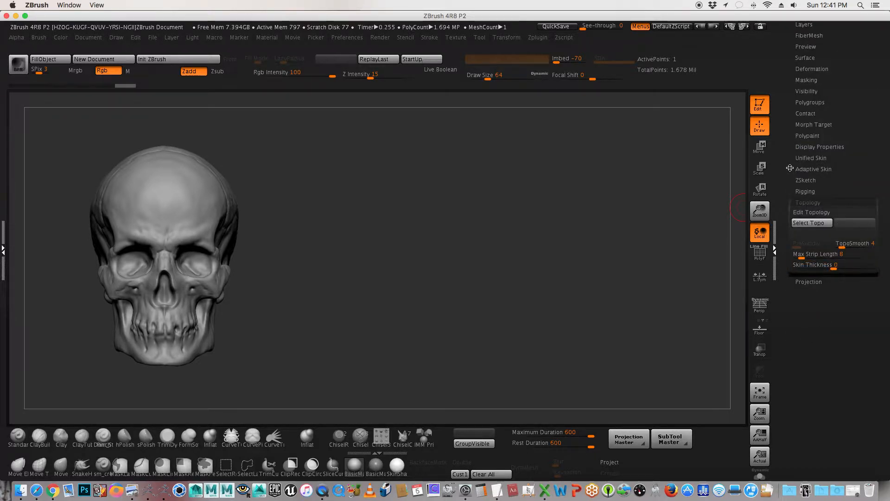
# Step: Turn the One Open Subpalette option back off in the interface preferences for palettes
pyautogui.click(347, 37)
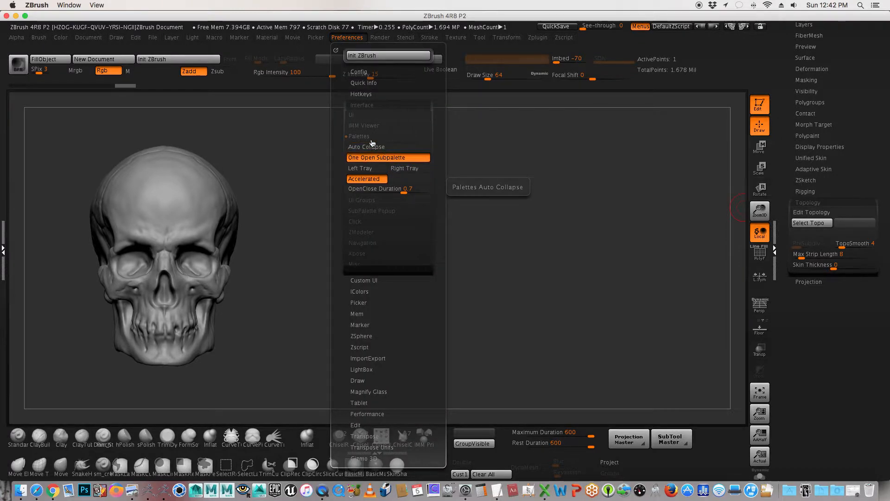
pyautogui.click(369, 138)
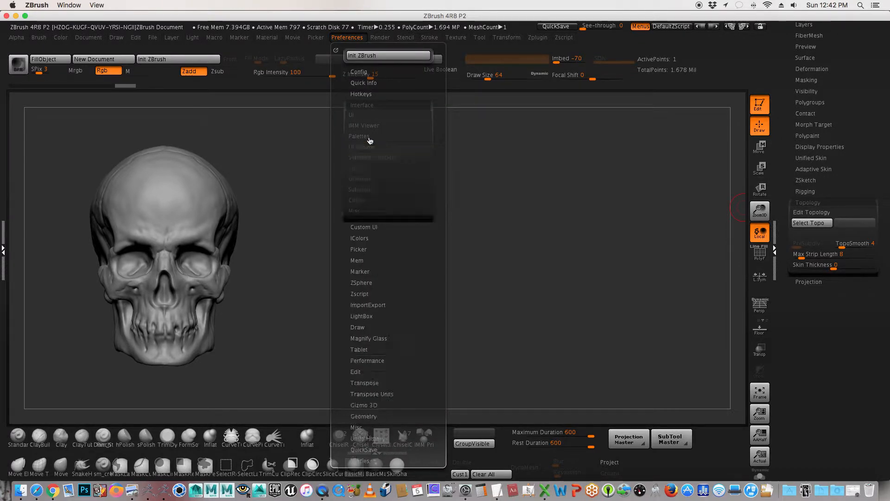
pyautogui.click(365, 104)
pyautogui.click(371, 138)
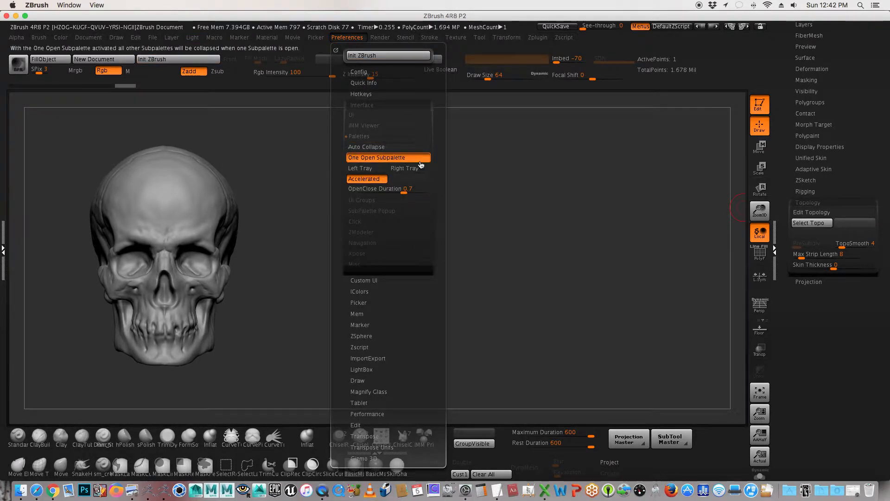
pyautogui.click(366, 158)
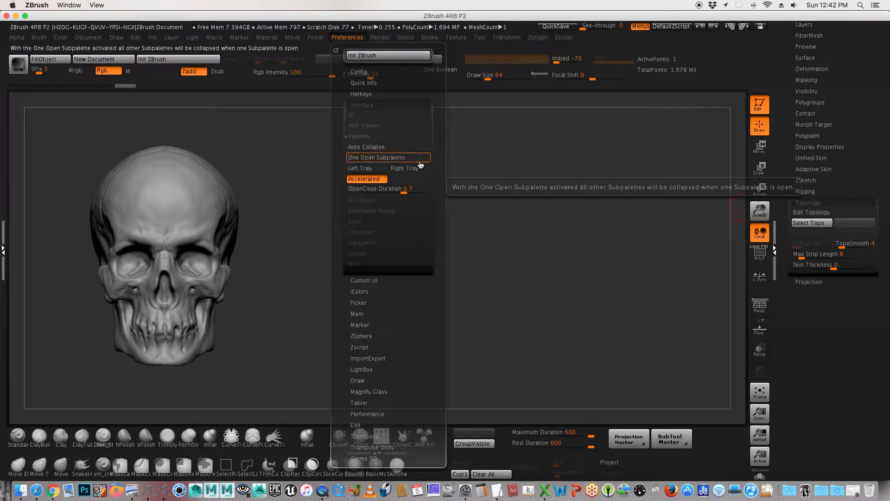
pyautogui.click(380, 104)
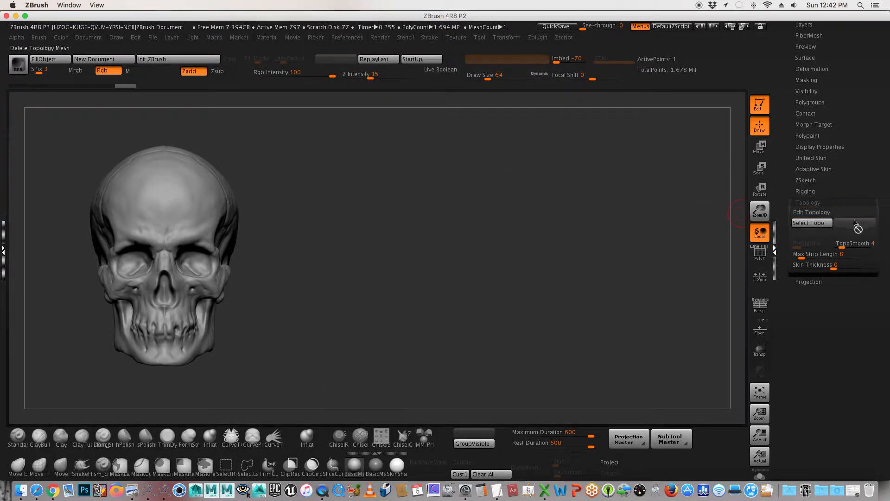
# Step: Recheck the One Open Subpalette preference and store the current ZBrush configuration
pyautogui.click(346, 39)
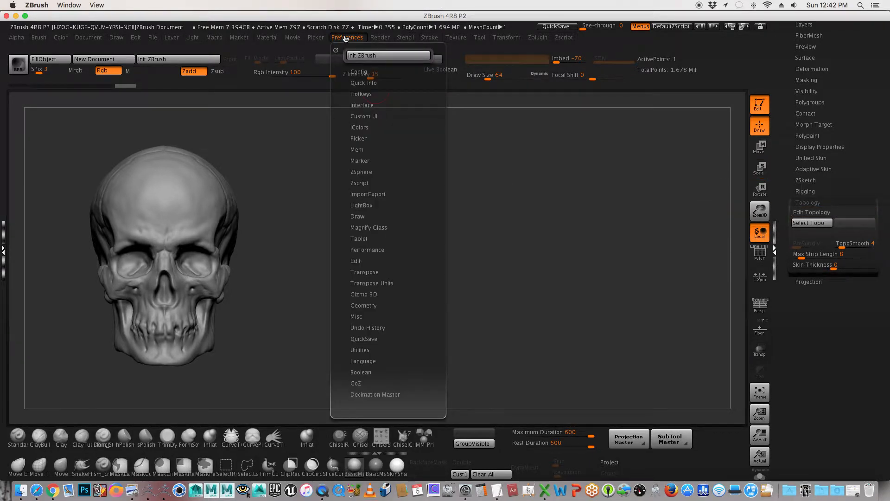
pyautogui.click(361, 106)
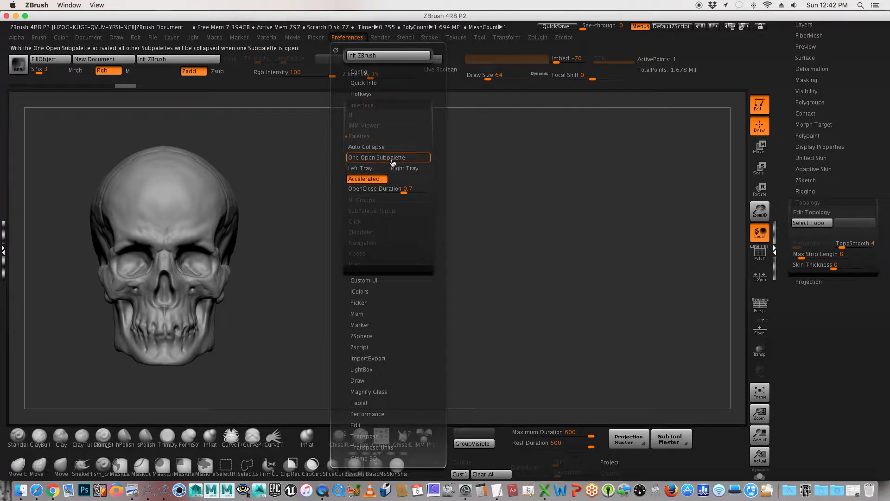
pyautogui.click(377, 137)
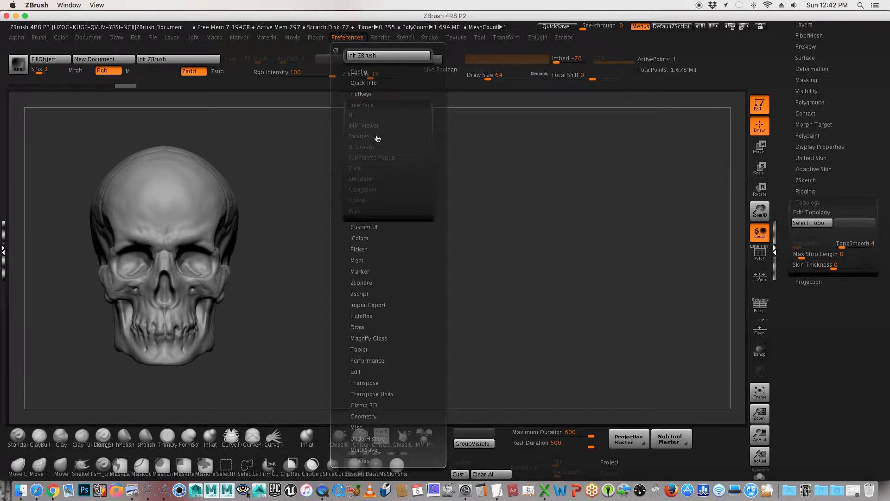
pyautogui.click(374, 105)
pyautogui.click(370, 72)
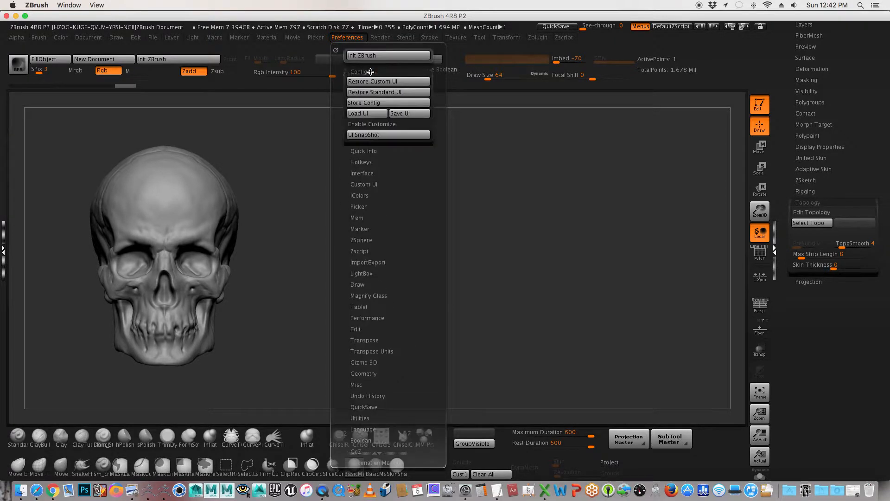
pyautogui.click(380, 105)
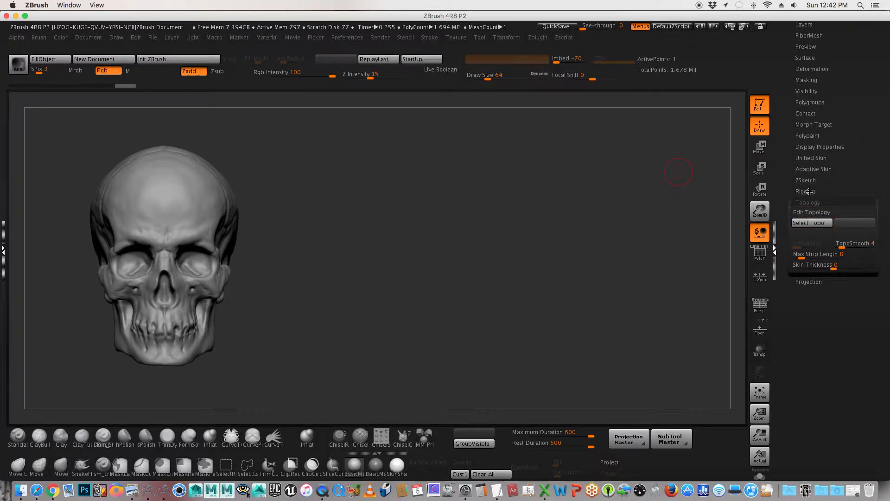
# Step: Expand the Adaptive Skin settings alongside Topology and set Density to 1 and DynaMesh Resolution to 0
pyautogui.click(812, 169)
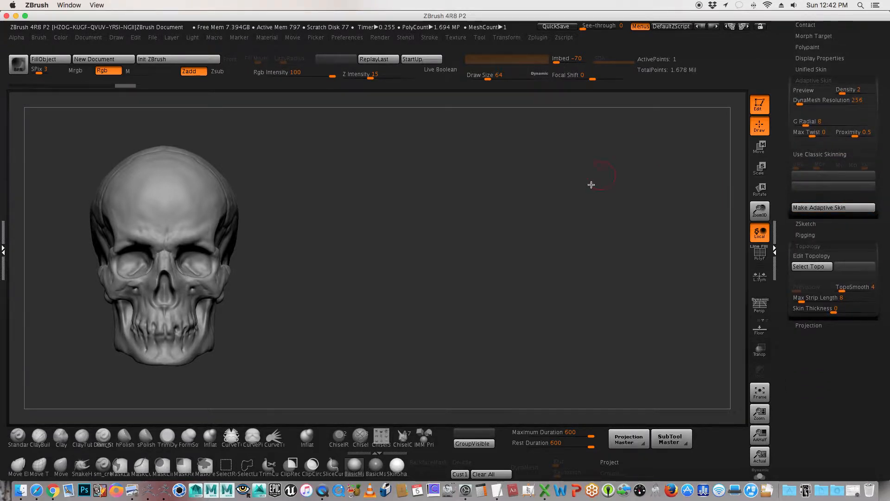
pyautogui.keyDown('alt'); pyautogui.moveTo(468, 206); pyautogui.dragTo(546, 212); pyautogui.keyUp('alt')
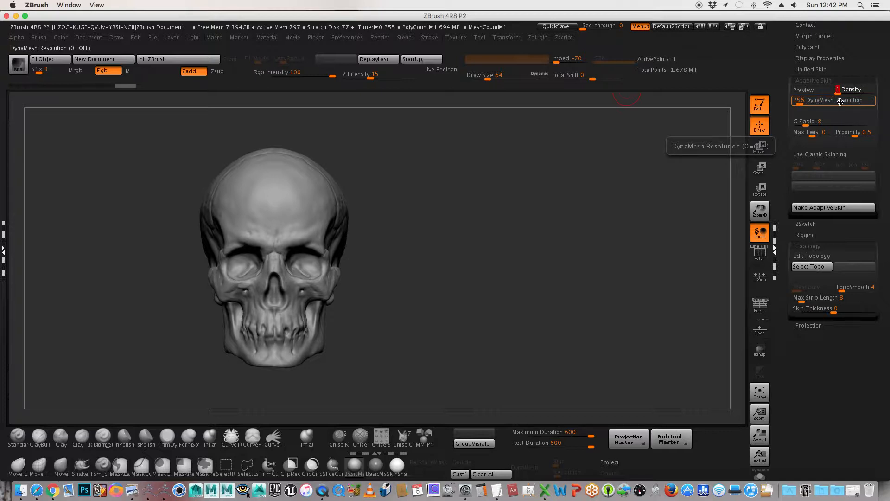
pyautogui.moveTo(801, 104); pyautogui.dragTo(788, 106)
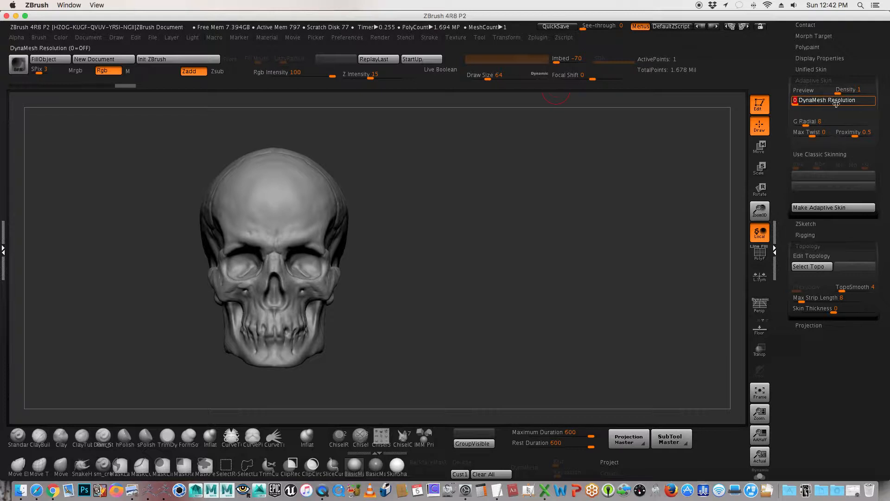
pyautogui.click(795, 103)
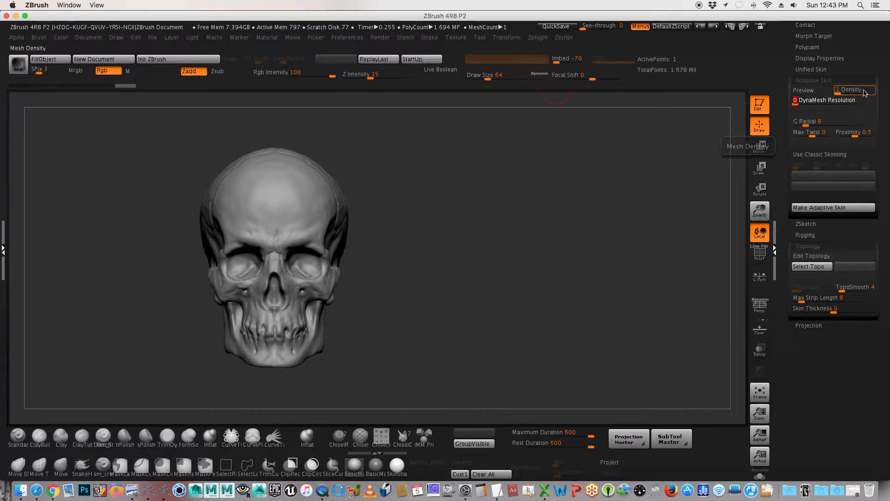
# Step: Turn on Edit Topology for the ZSphere subtool
pyautogui.scroll(-3, 790, 194)
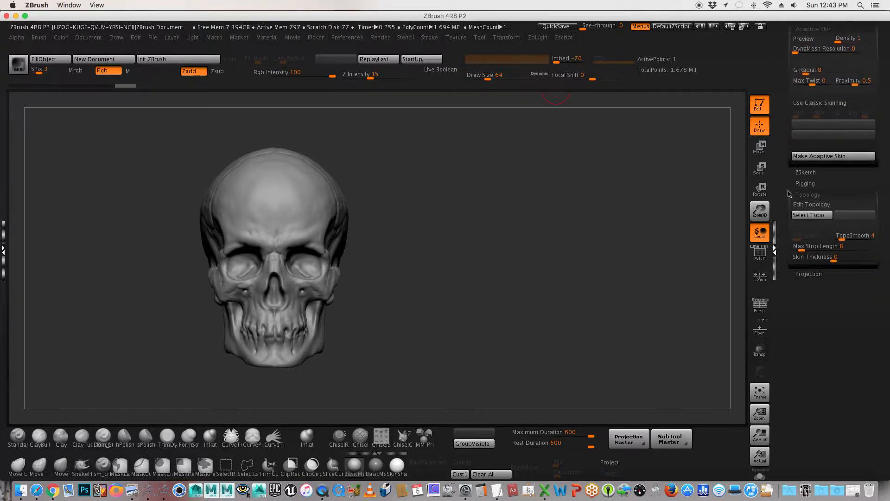
pyautogui.click(823, 205)
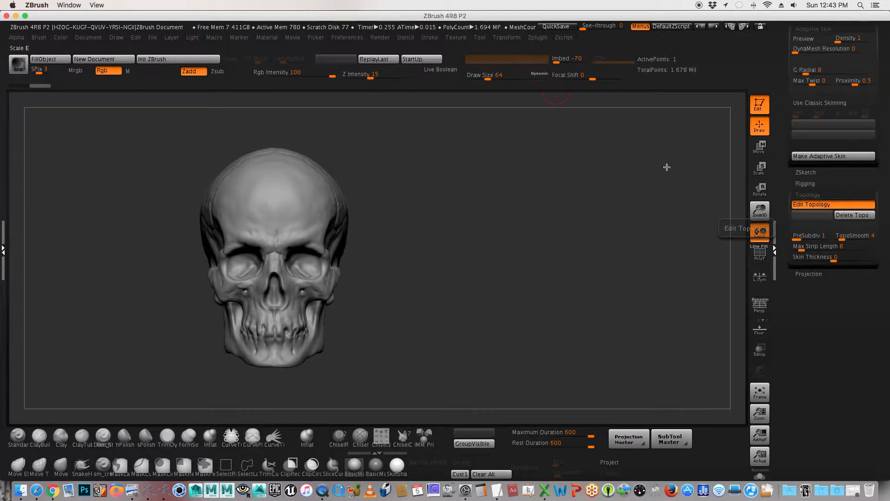
# Step: Set the Draw Size to 1 for placing topology points
pyautogui.keyDown('alt'); pyautogui.moveTo(449, 211); pyautogui.dragTo(521, 224); pyautogui.keyUp('alt')
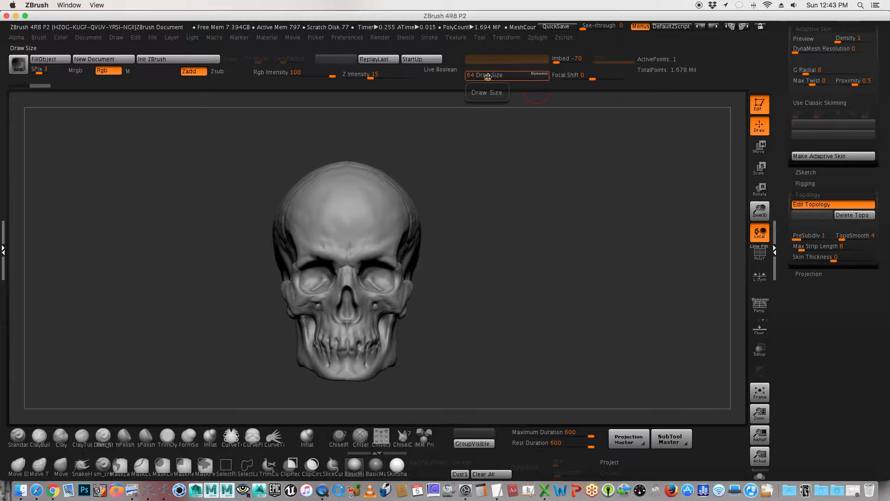
pyautogui.moveTo(488, 77); pyautogui.dragTo(468, 78)
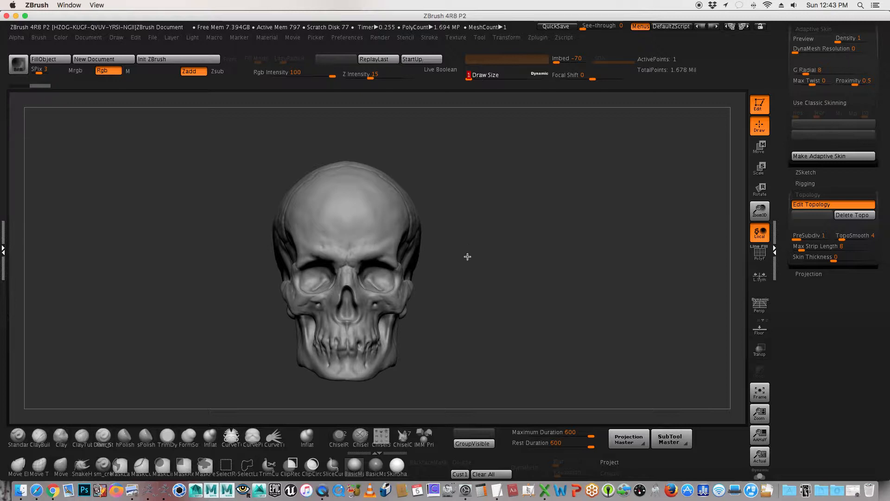
pyautogui.keyDown('alt'); pyautogui.moveTo(470, 260); pyautogui.dragTo(487, 240); pyautogui.keyUp('alt')
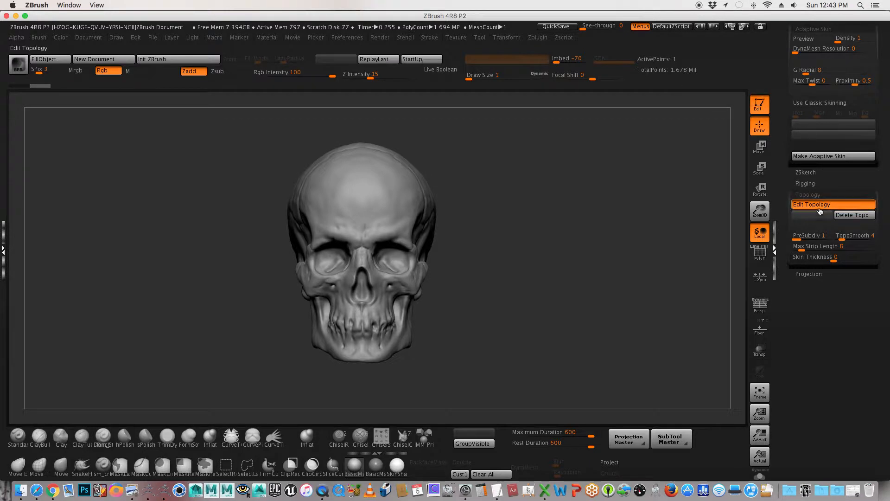
# Step: Check the selected subtool and the visibility of the skull and ZSphere in the Subtool list
pyautogui.scroll(3, 816, 139)
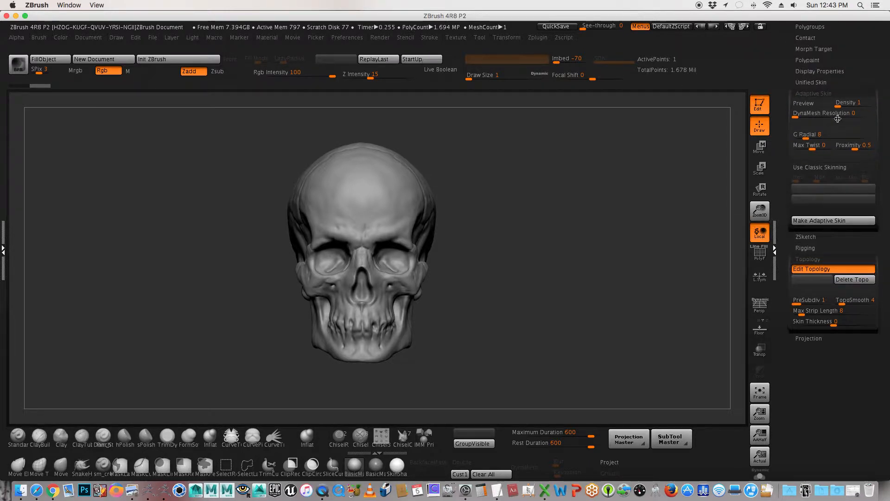
pyautogui.click(772, 65)
pyautogui.moveTo(787, 67); pyautogui.dragTo(789, 178)
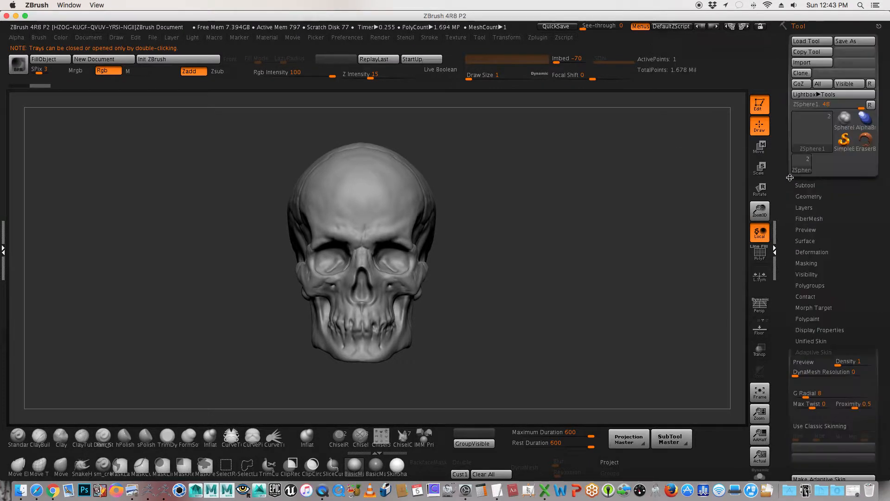
pyautogui.click(809, 185)
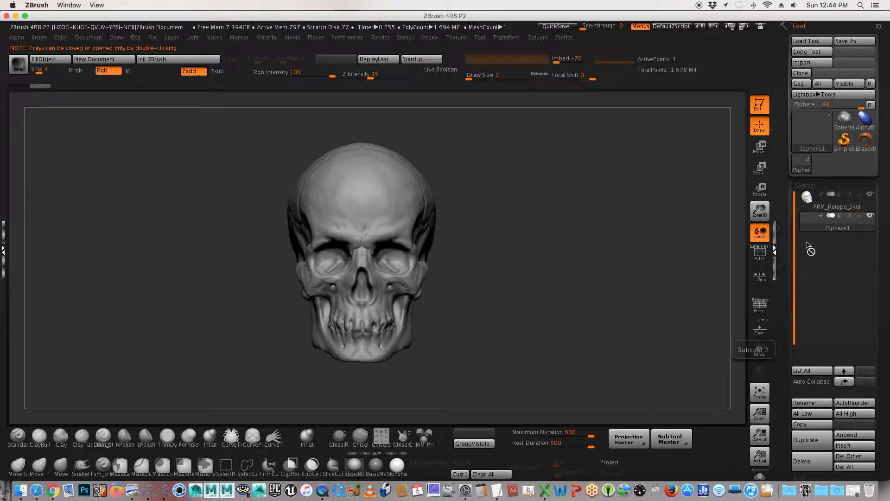
pyautogui.moveTo(816, 200)
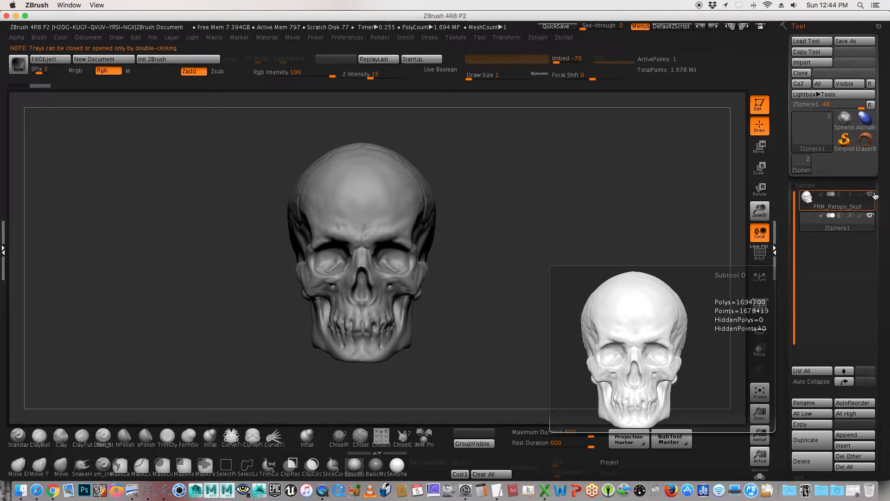
pyautogui.moveTo(781, 318); pyautogui.dragTo(779, 204)
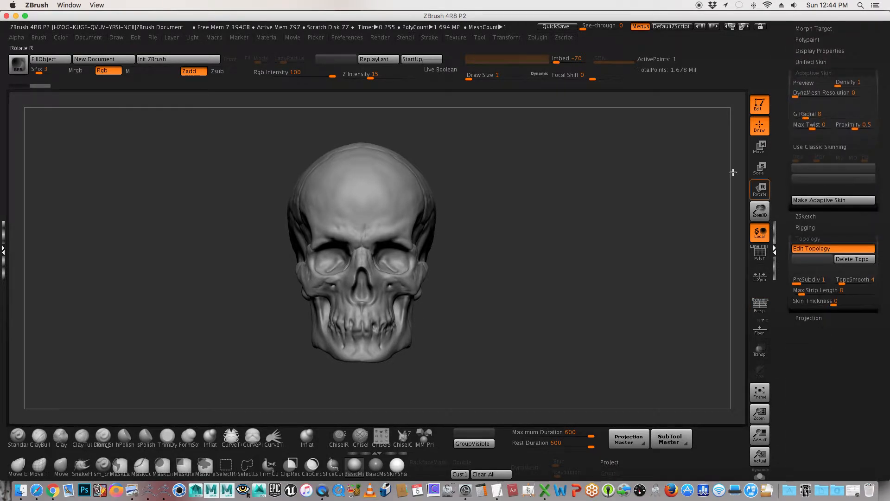
# Step: Activate symmetry on the X axis for the topology drawing
pyautogui.click(508, 37)
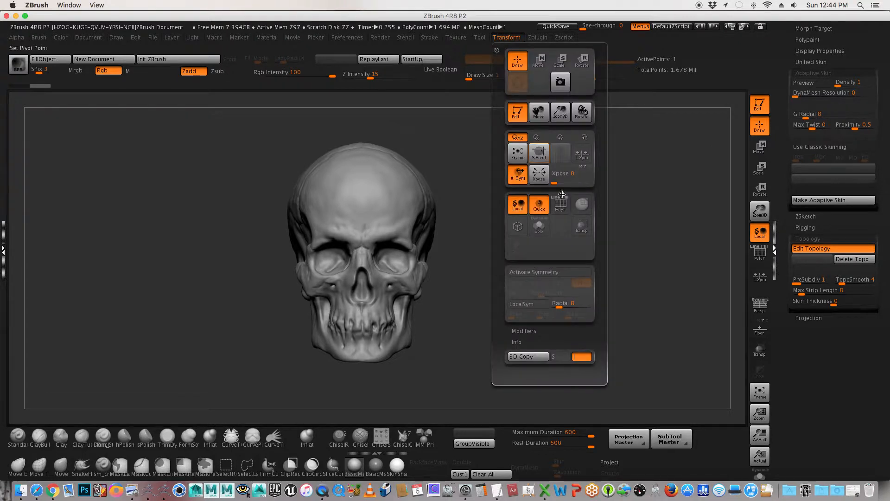
pyautogui.click(584, 272)
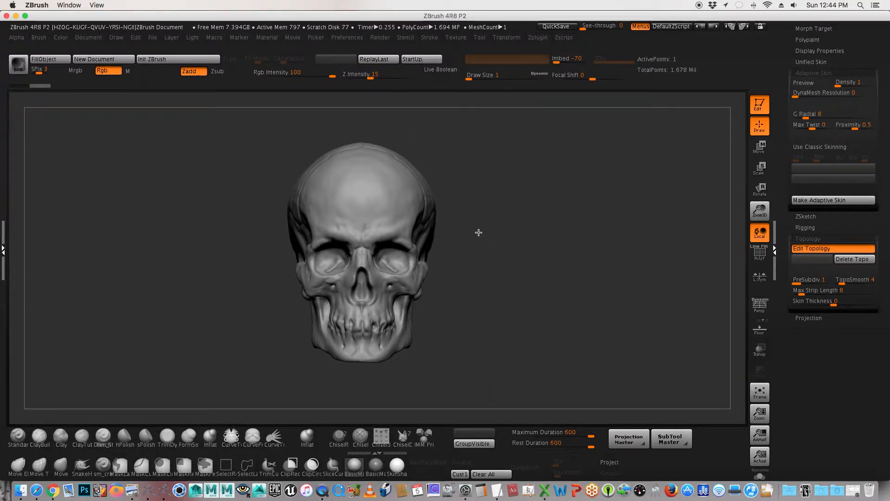
pyautogui.keyDown('alt'); pyautogui.moveTo(479, 232); pyautogui.dragTo(482, 233); pyautogui.keyUp('alt')
pyautogui.keyDown('alt'); pyautogui.moveTo(489, 235); pyautogui.dragTo(488, 233); pyautogui.keyUp('alt')
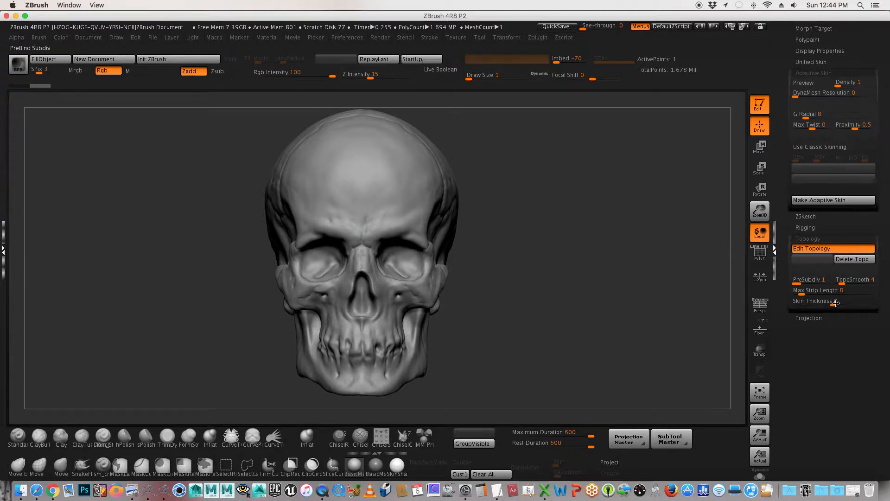
# Step: Inspect the ZSphere inside the skull with transparency, restore the opaque display, and recheck the symmetry settings
pyautogui.click(759, 351)
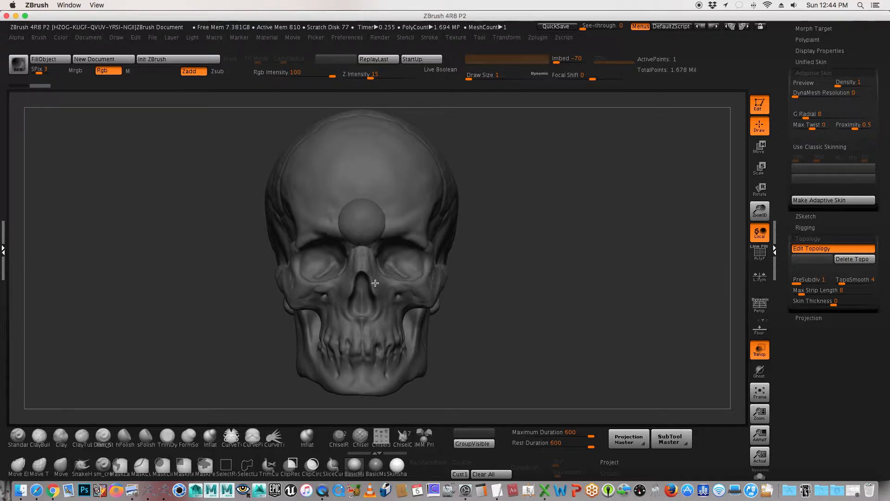
pyautogui.click(759, 350)
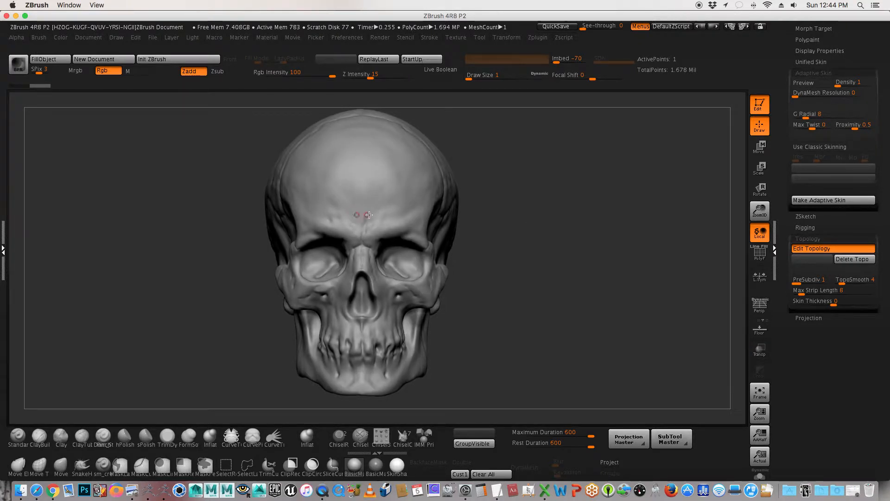
pyautogui.click(506, 38)
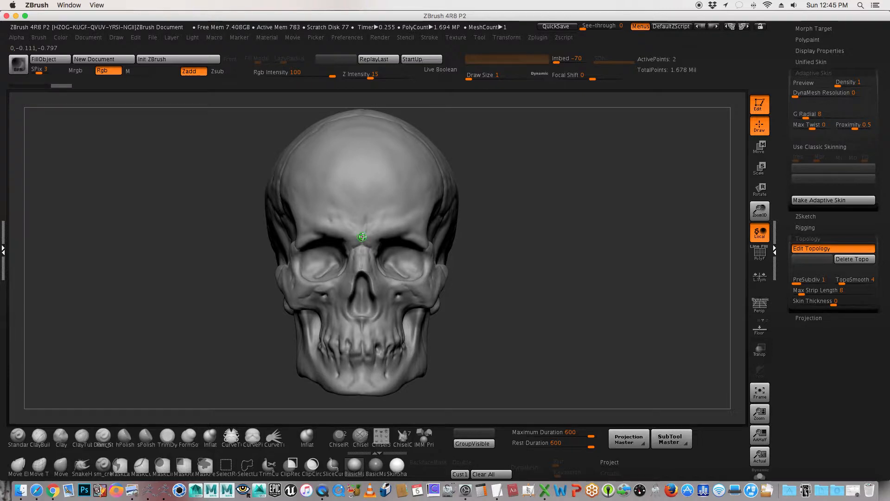
# Step: Draw the first four-sided topology face above the nose bridge, from the centre line out to the brow, mirrored by symmetry
pyautogui.click(362, 237)
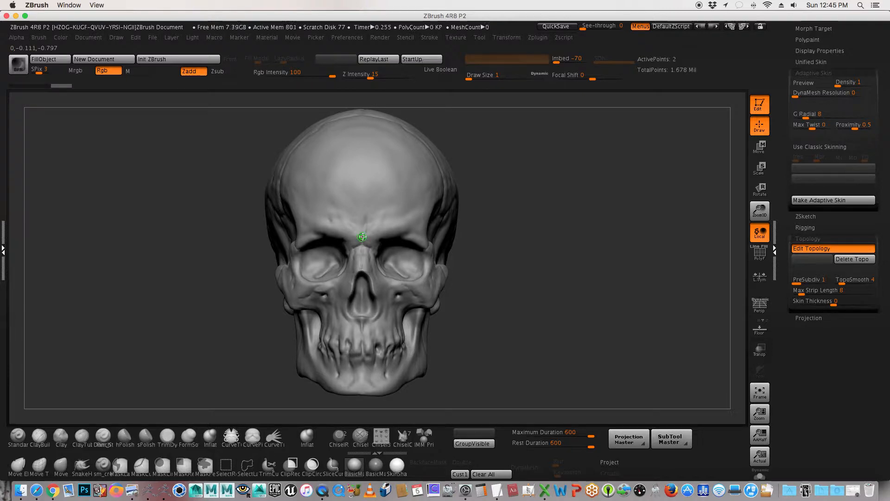
pyautogui.click(362, 202)
pyautogui.click(386, 203)
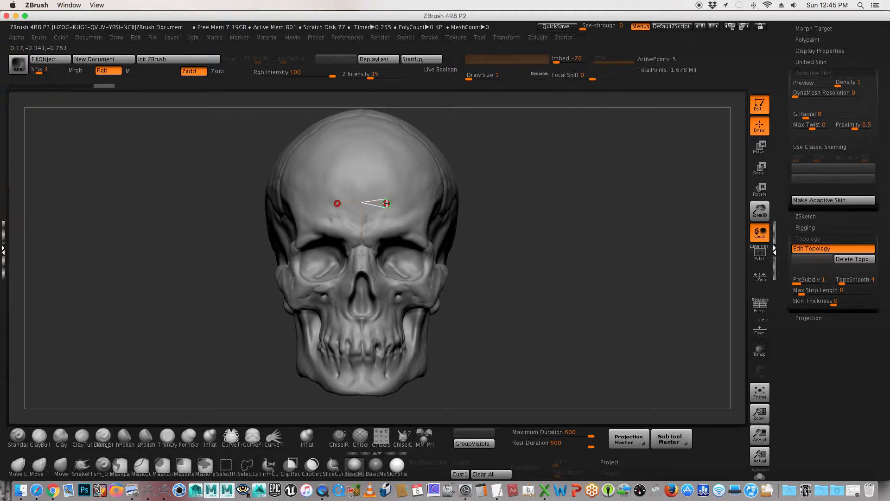
pyautogui.click(389, 230)
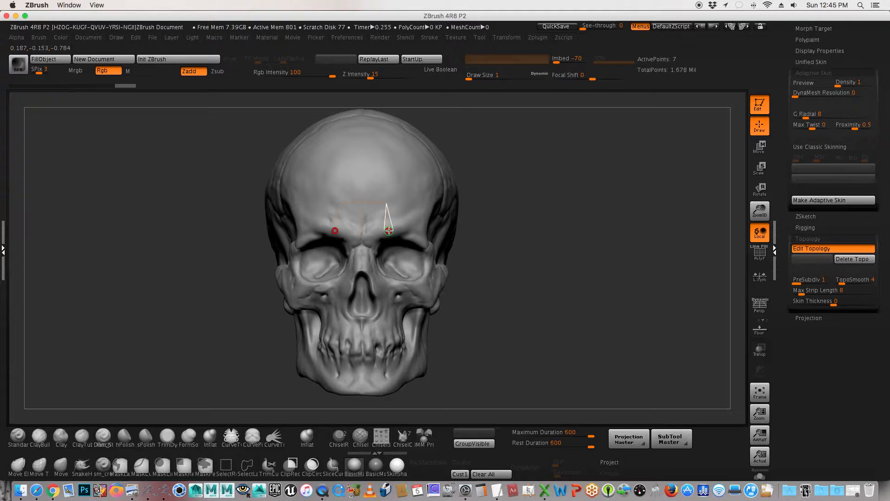
pyautogui.click(362, 238)
# Step: Switch the skull to the light SkinShade material so the topology lines stand out
pyautogui.moveTo(549, 189)
pyautogui.mouseDown()
pyautogui.moveTo(568, 190)
pyautogui.moveTo(556, 190)
pyautogui.mouseUp()
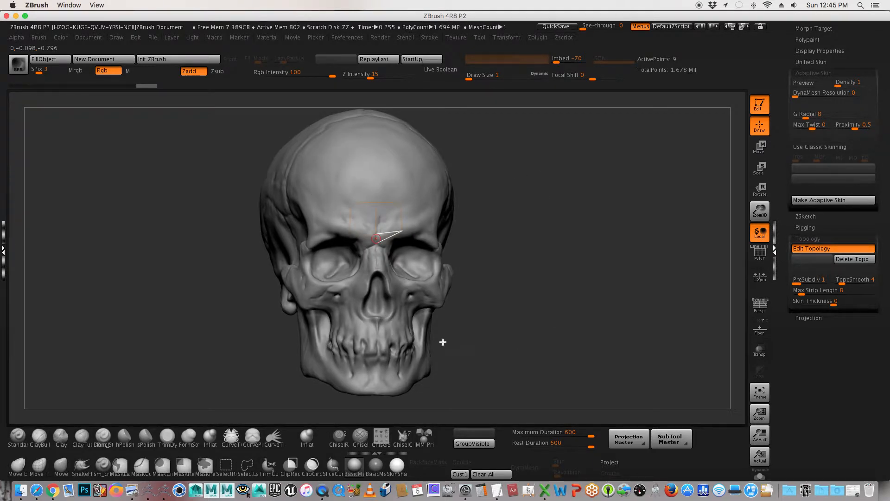
pyautogui.click(399, 469)
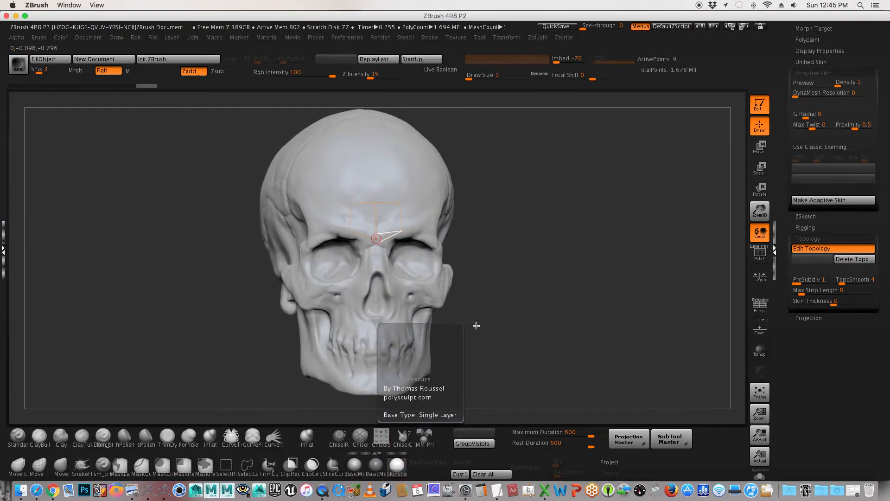
pyautogui.moveTo(532, 294)
pyautogui.mouseDown()
pyautogui.moveTo(512, 297)
pyautogui.moveTo(527, 298)
pyautogui.mouseUp()
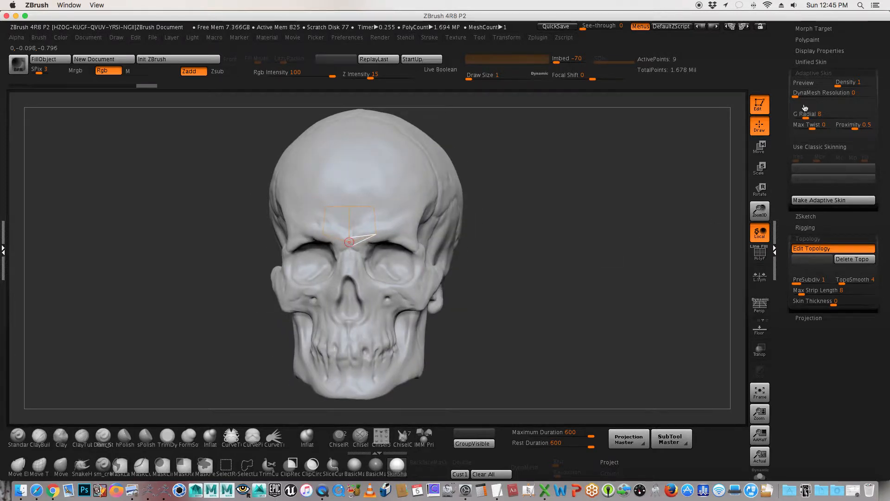
# Step: Preview the adaptive skin of the new topology in Solo mode with PolyFrame turned on
pyautogui.moveTo(782, 76); pyautogui.dragTo(782, 130)
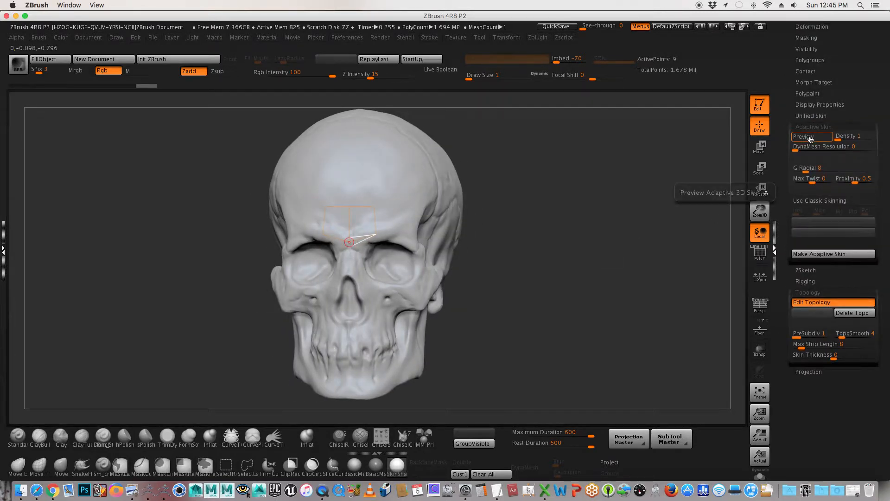
pyautogui.click(809, 138)
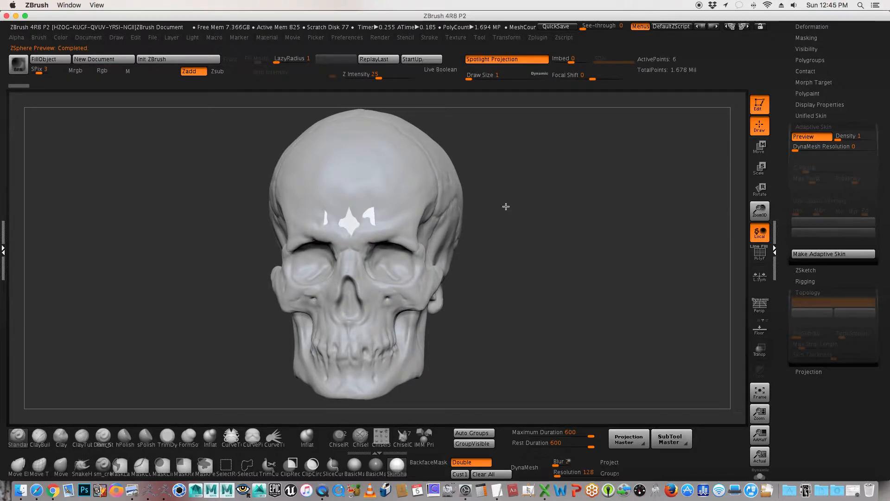
pyautogui.click(766, 477)
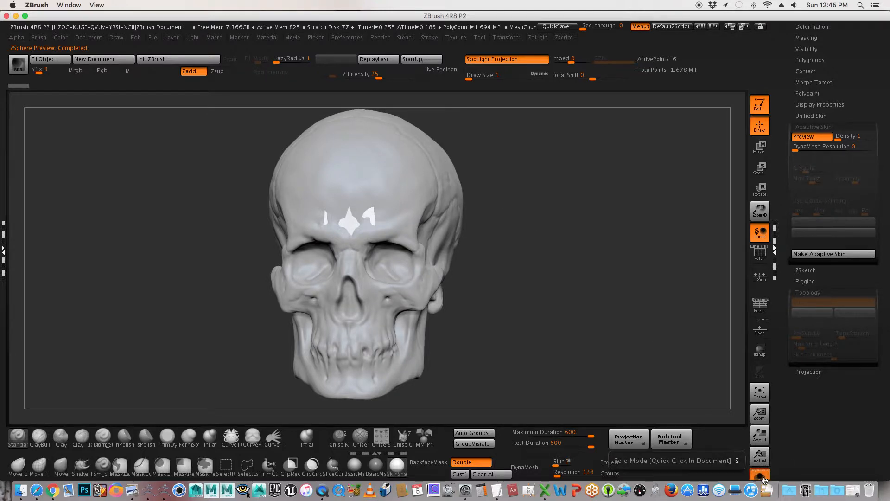
pyautogui.click(760, 253)
pyautogui.moveTo(611, 225); pyautogui.dragTo(580, 234)
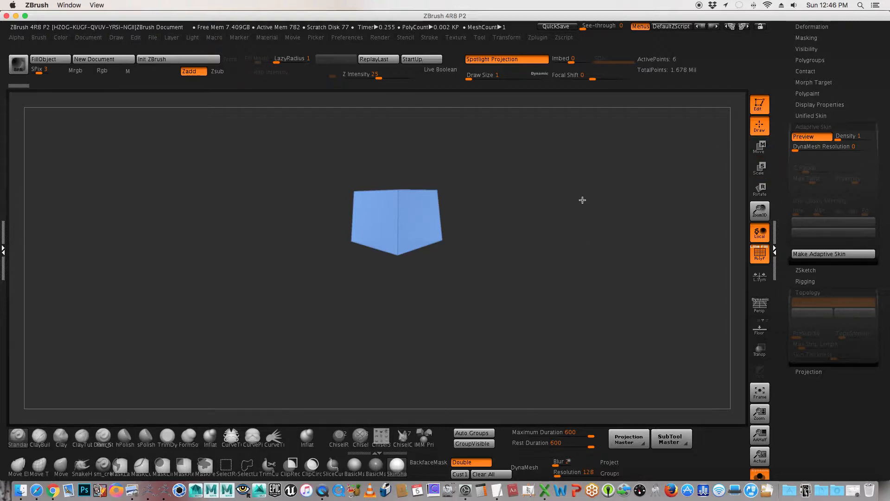
# Step: Leave the adaptive skin preview and Solo mode, and deselect the active topology point
pyautogui.press('a')
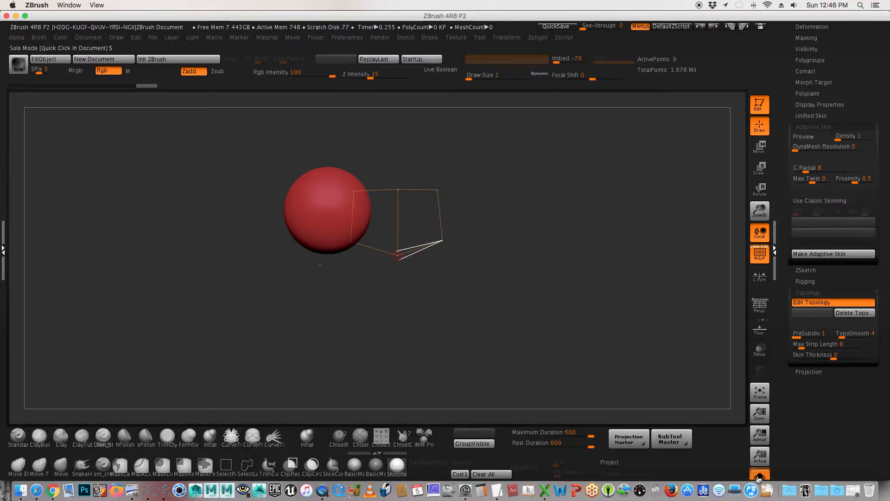
pyautogui.click(759, 478)
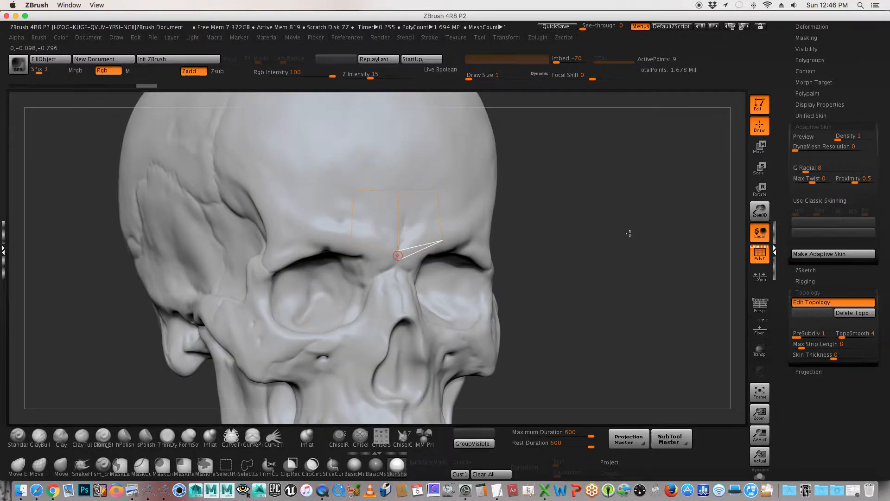
pyautogui.keyDown('shift'); pyautogui.moveTo(629, 233); pyautogui.dragTo(600, 238); pyautogui.keyUp('shift')
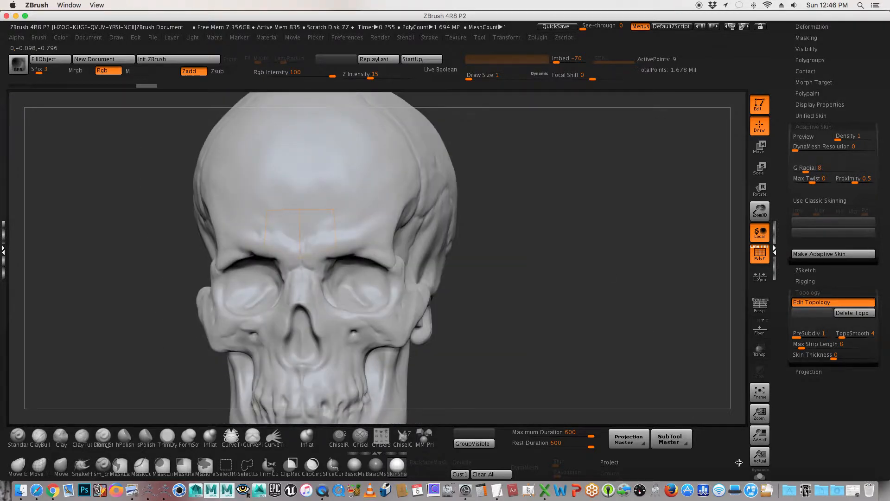
pyautogui.keyDown('shift'); pyautogui.click(605, 256); pyautogui.keyUp('shift')
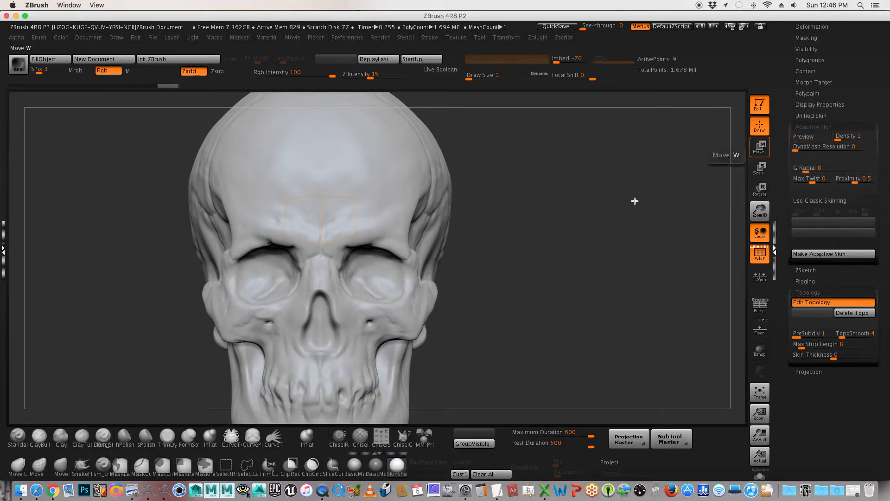
# Step: Preview the two forehead faces on and off the skull again, and return to topology editing
pyautogui.press('a')
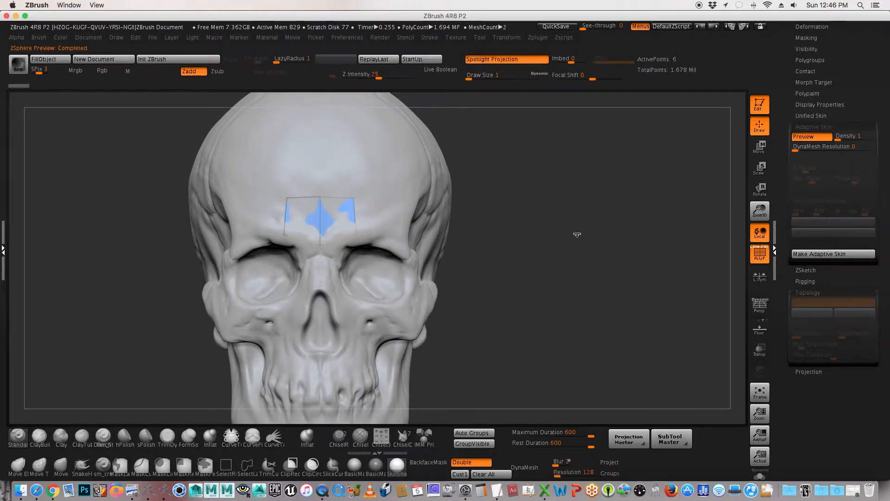
pyautogui.moveTo(616, 244)
pyautogui.mouseDown()
pyautogui.moveTo(542, 250)
pyautogui.moveTo(607, 247)
pyautogui.moveTo(599, 248)
pyautogui.mouseUp()
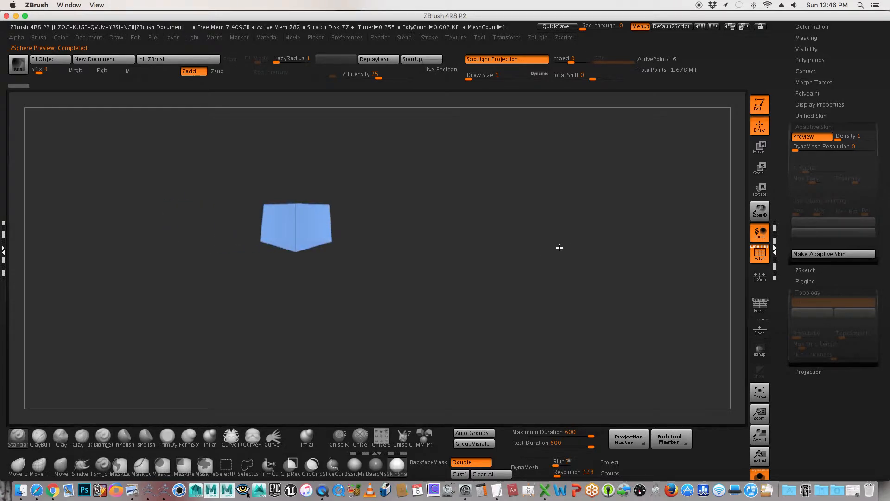
pyautogui.press('a')
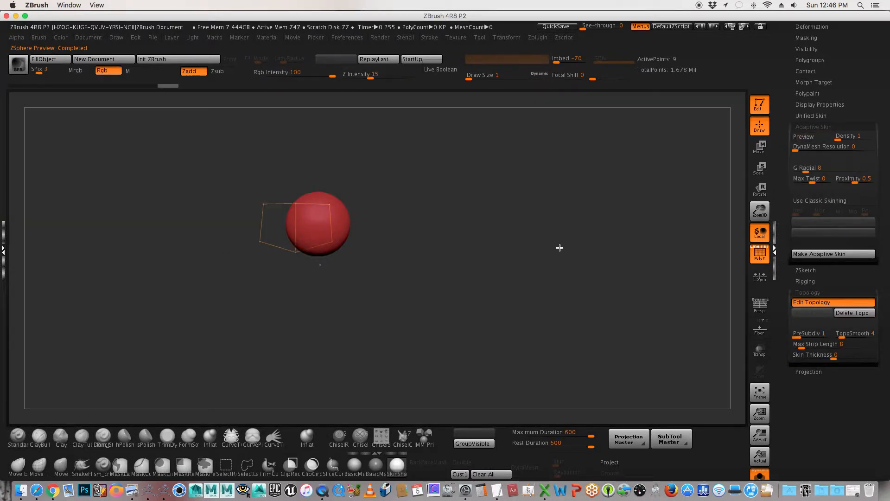
# Step: Bring the skull back into view and review the symmetry and Solo options in the Transform settings
pyautogui.moveTo(568, 247); pyautogui.dragTo(550, 252)
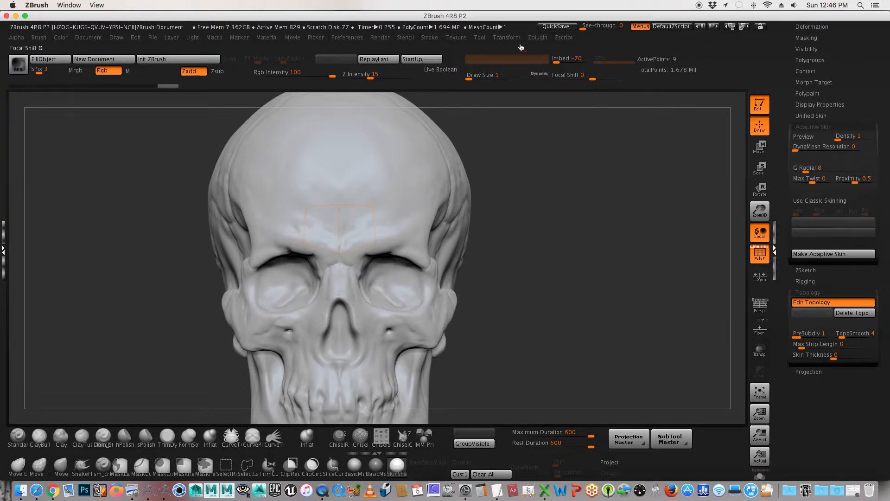
pyautogui.click(507, 38)
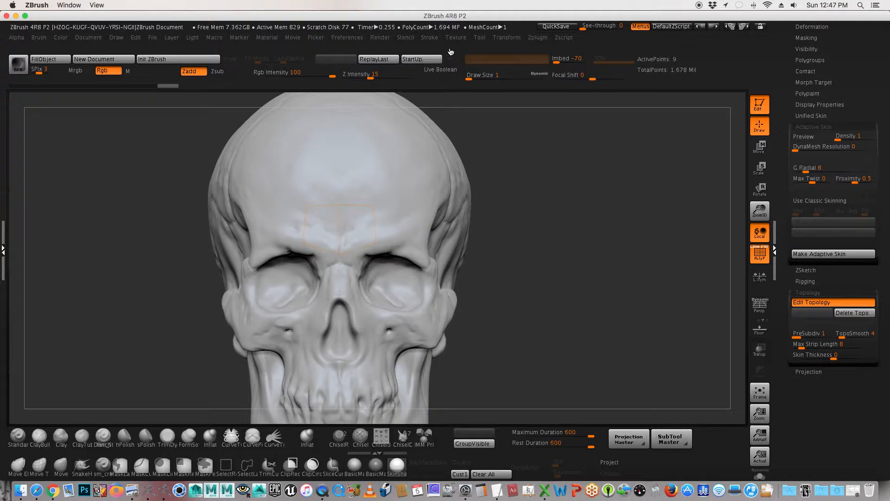
pyautogui.click(508, 37)
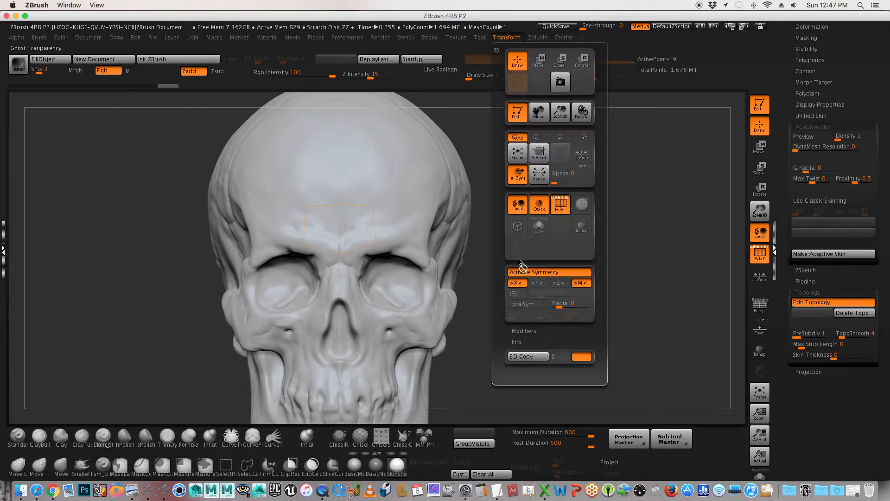
# Step: Begin a custom hotkey assignment for Solo mode, cancel it, and store the hotkeys as startup hotkeys in the preferences
pyautogui.keyDown('alt'); pyautogui.keyDown('super'); pyautogui.click(539, 231); pyautogui.keyUp('super'); pyautogui.keyUp('alt')
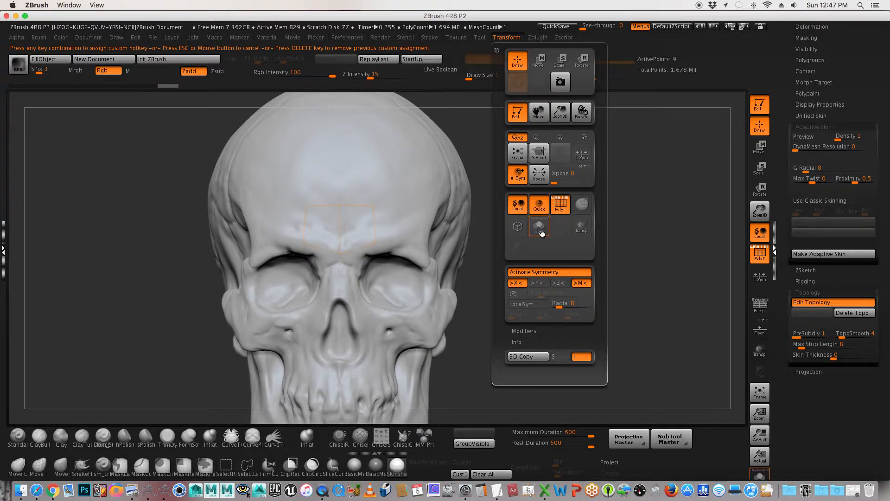
pyautogui.press('Escape')
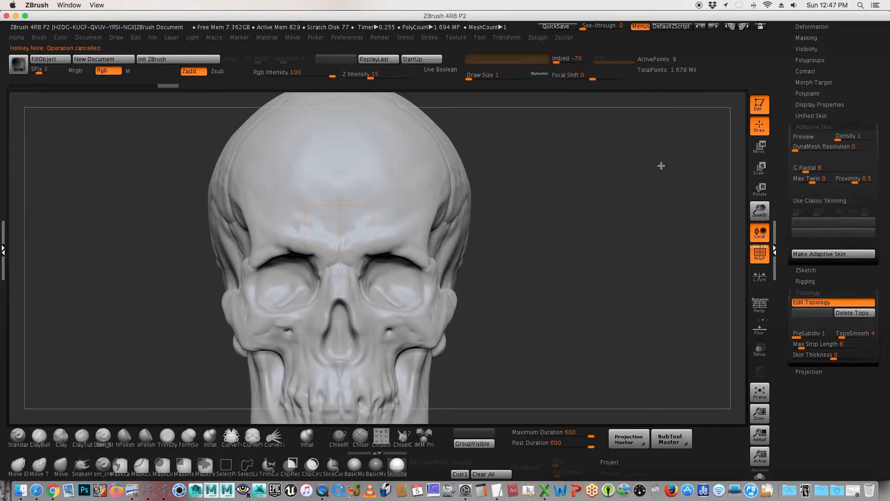
pyautogui.click(349, 39)
pyautogui.click(359, 73)
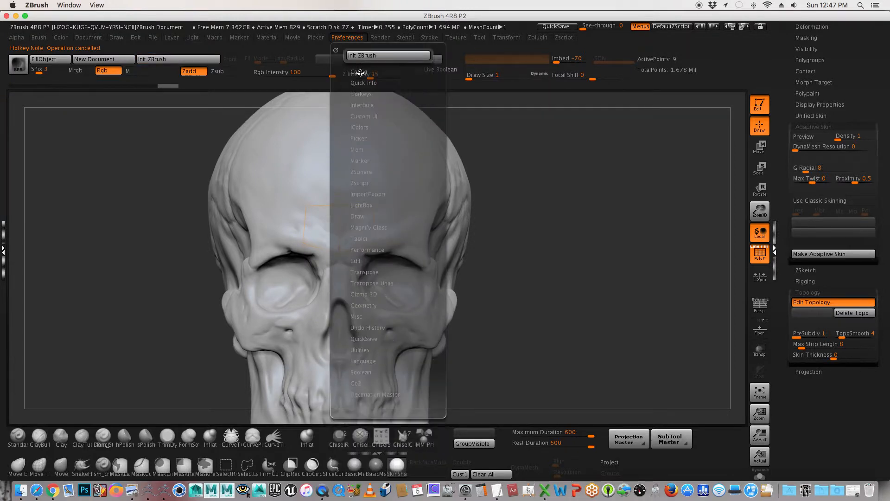
pyautogui.click(362, 94)
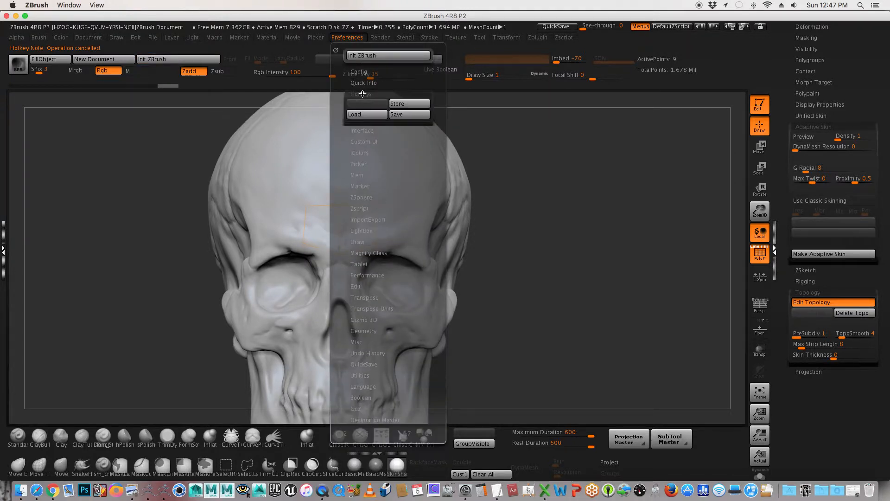
pyautogui.click(410, 105)
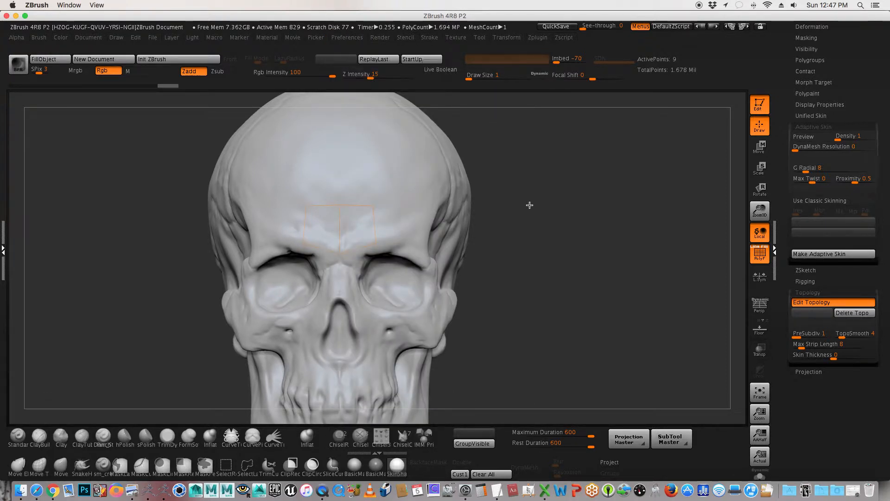
# Step: Extend the forehead topology upward from the outer corner with symmetrical points and a centre point linked down to close two more faces
pyautogui.moveTo(542, 206)
pyautogui.mouseDown()
pyautogui.moveTo(523, 206)
pyautogui.moveTo(545, 203)
pyautogui.mouseUp()
pyautogui.press('ctrl')
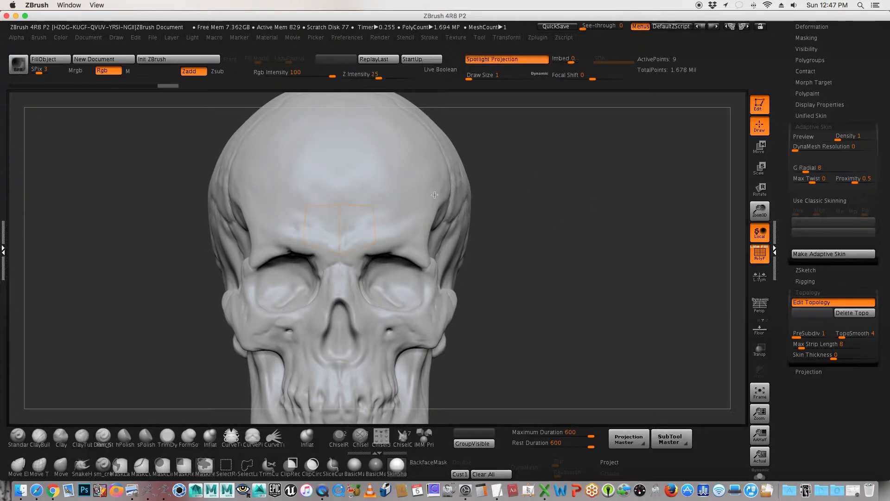
pyautogui.keyDown('ctrl'); pyautogui.click(373, 206); pyautogui.keyUp('ctrl')
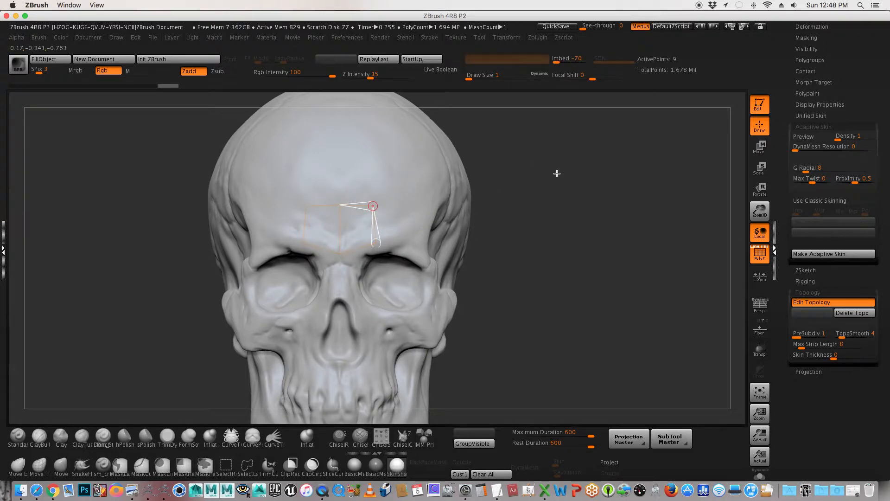
pyautogui.keyDown('alt'); pyautogui.moveTo(562, 174); pyautogui.dragTo(568, 174); pyautogui.keyUp('alt')
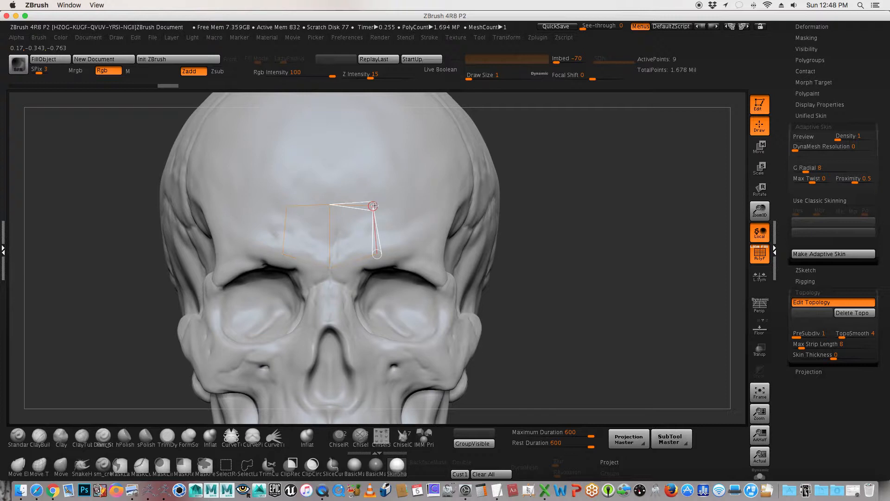
pyautogui.click(373, 155)
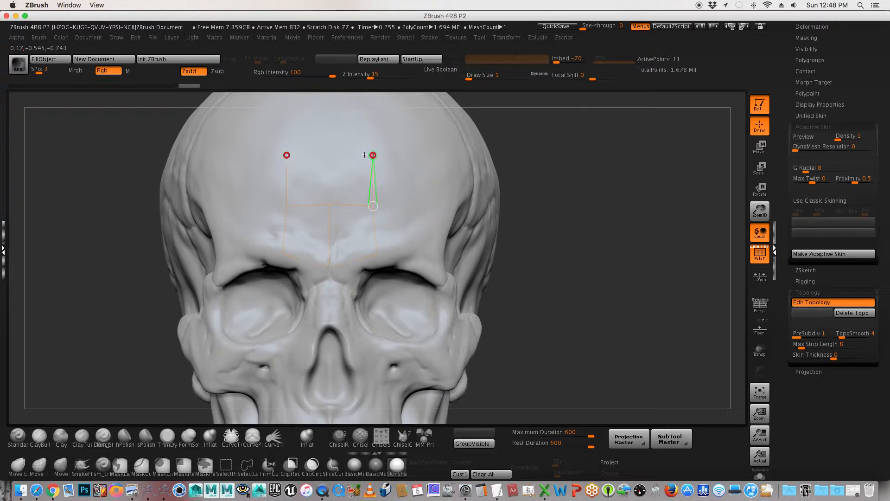
pyautogui.click(328, 155)
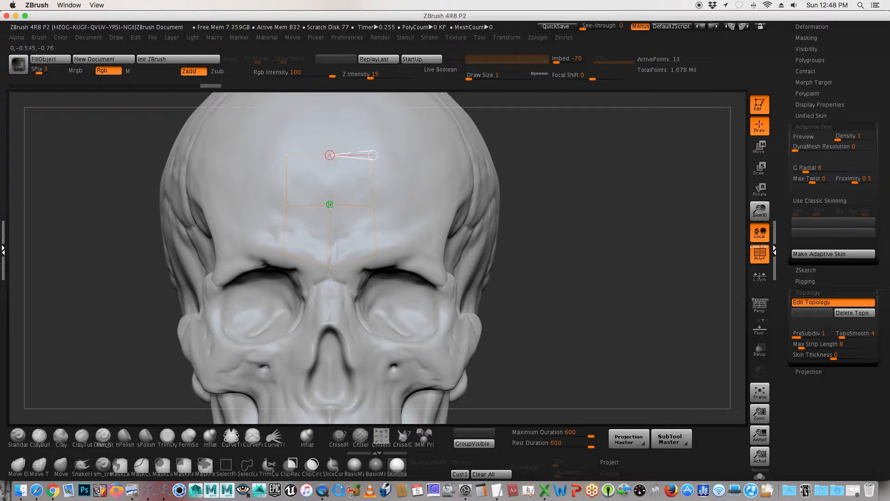
pyautogui.click(329, 205)
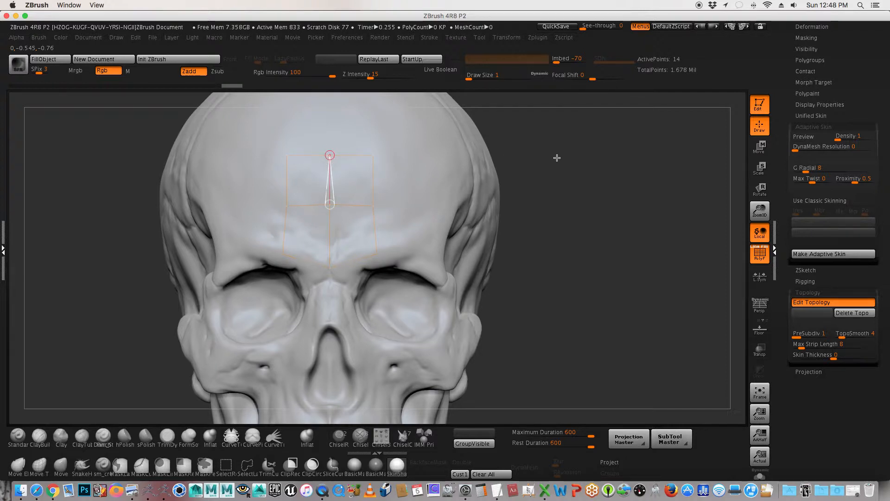
# Step: Preview the adaptive skin of the four forehead faces on the skull and in Solo mode, and return to topology editing with the skull shown
pyautogui.press('a')
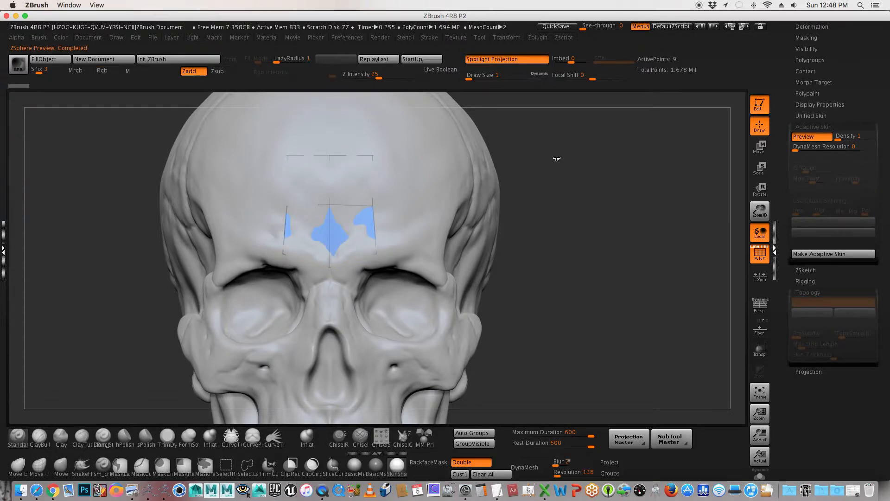
pyautogui.moveTo(556, 153)
pyautogui.mouseDown()
pyautogui.moveTo(520, 159)
pyautogui.moveTo(570, 160)
pyautogui.mouseUp()
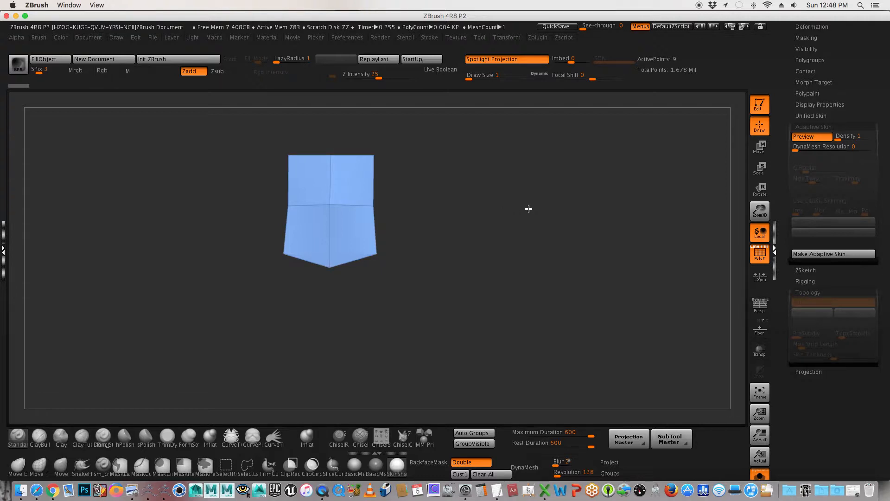
pyautogui.press('a')
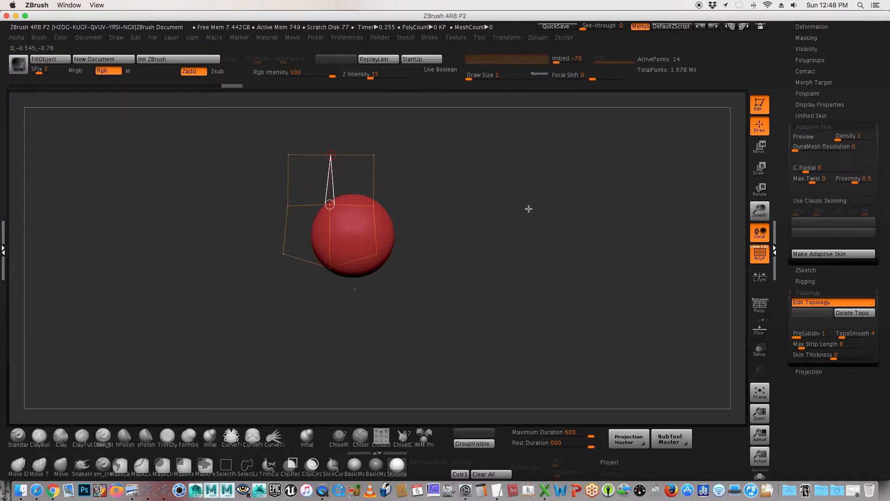
pyautogui.moveTo(612, 181)
pyautogui.mouseDown()
pyautogui.moveTo(620, 250)
pyautogui.moveTo(598, 211)
pyautogui.mouseUp()
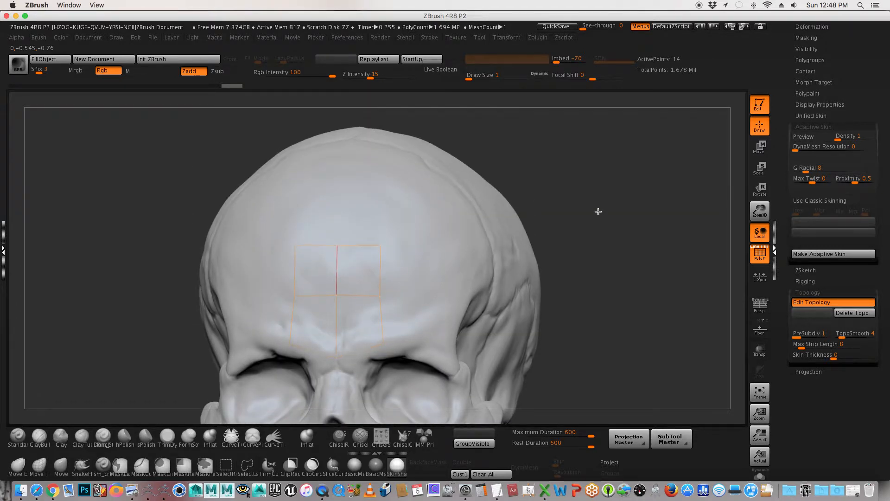
pyautogui.press('f')
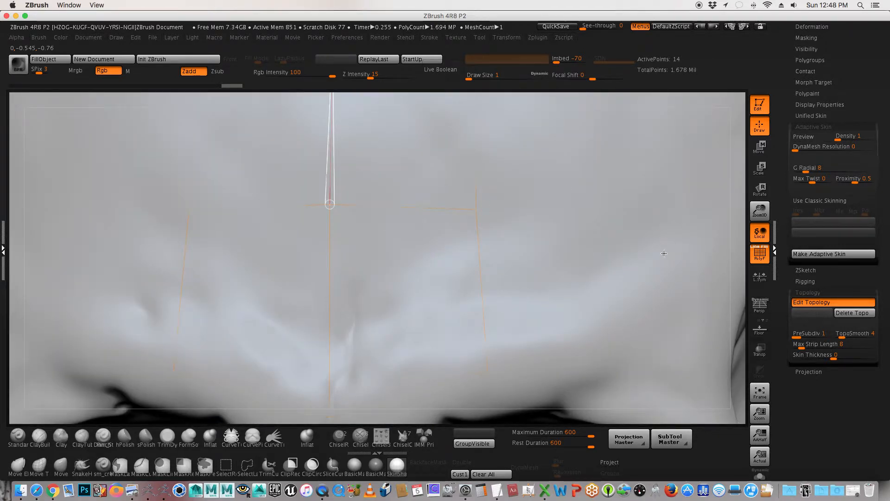
pyautogui.keyDown('alt'); pyautogui.moveTo(748, 224); pyautogui.dragTo(738, 305); pyautogui.keyUp('alt')
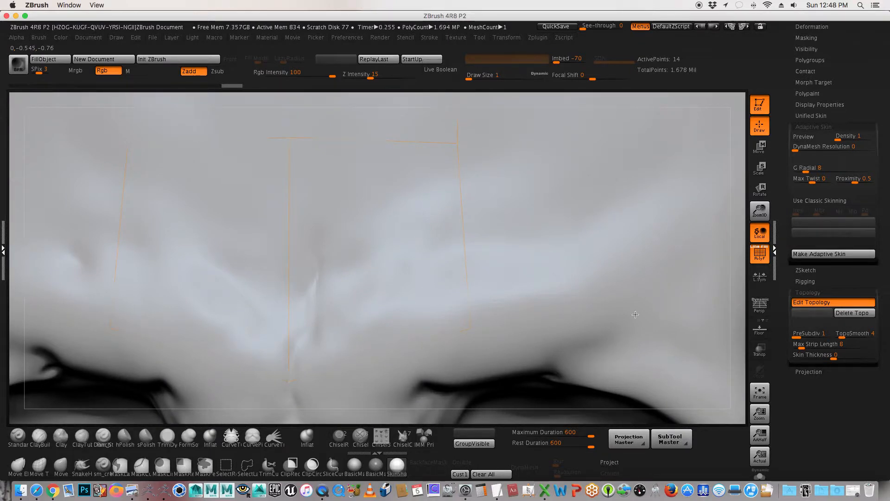
pyautogui.click(455, 374)
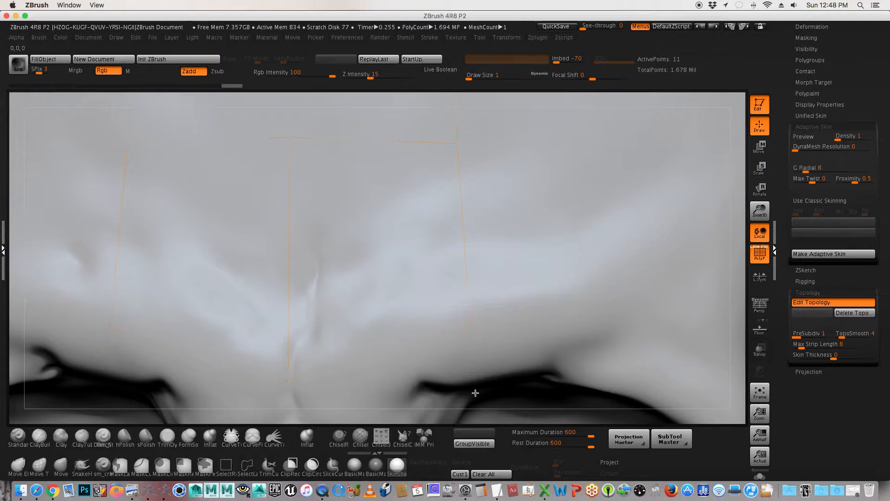
pyautogui.click(507, 417)
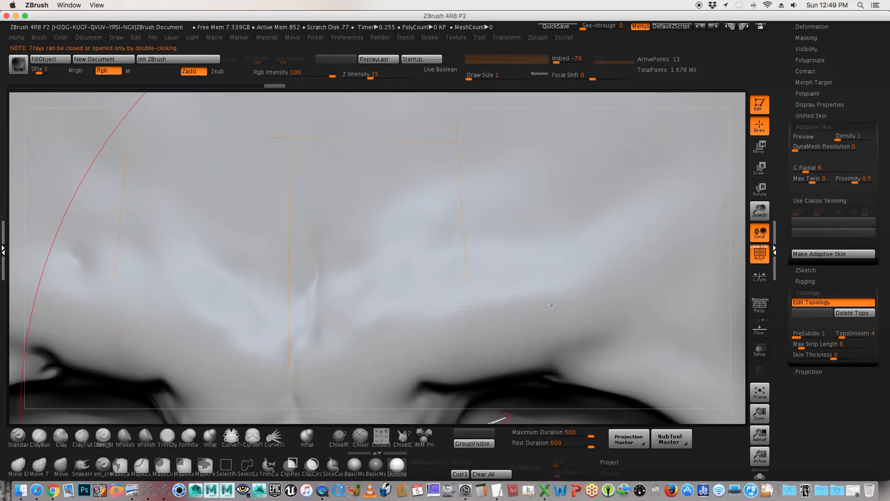
pyautogui.hotkey('ctrl', 'z')
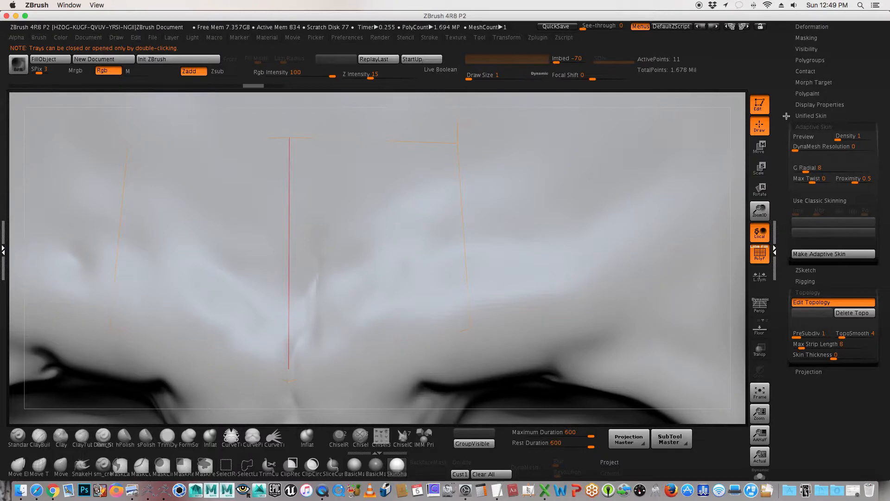
pyautogui.click(288, 369)
# Step: Switch to the PRM_Retopo_Skull subtool to frame the whole skull, and return to the ZSphere1 subtool
pyautogui.moveTo(781, 75); pyautogui.dragTo(779, 192)
pyautogui.click(820, 119)
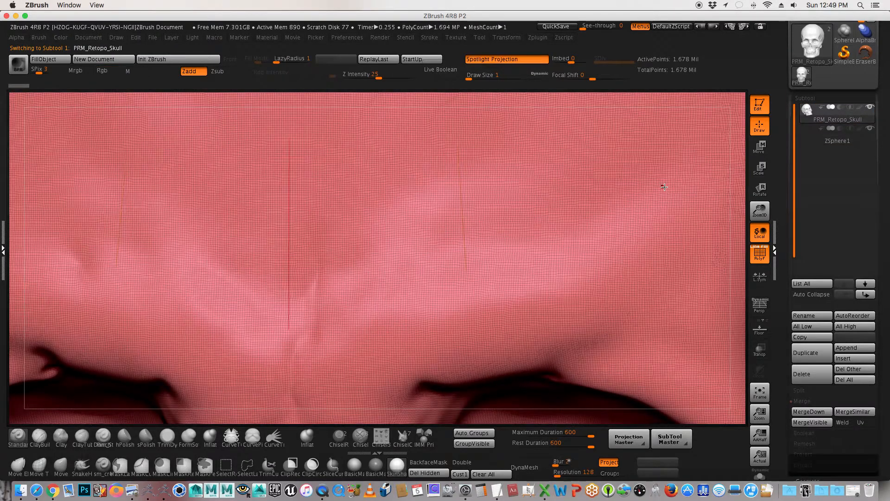
pyautogui.press('f')
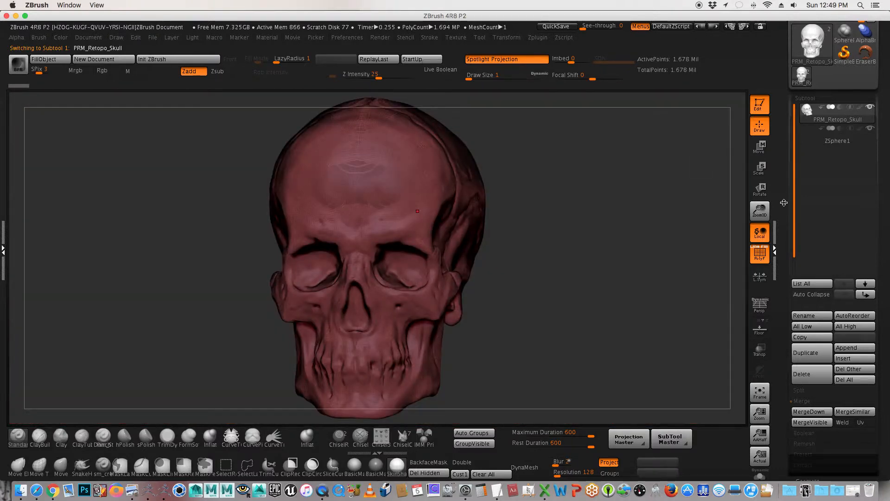
pyautogui.click(844, 140)
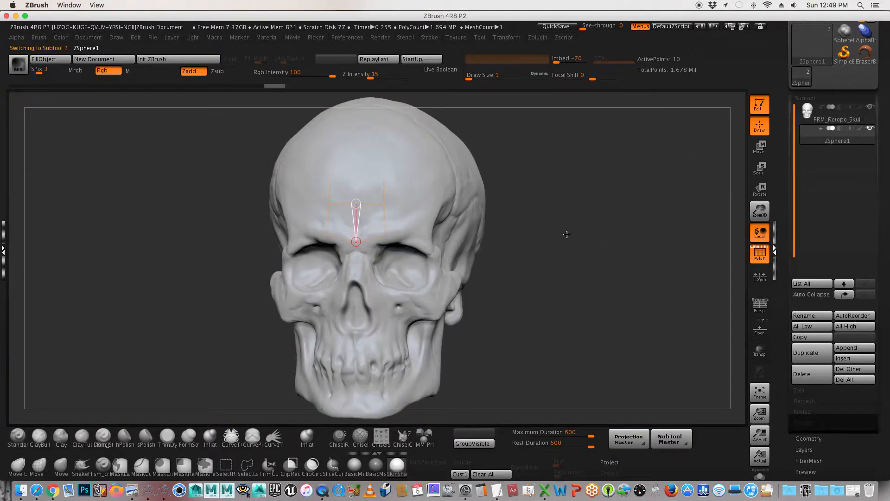
pyautogui.moveTo(574, 234); pyautogui.dragTo(574, 232)
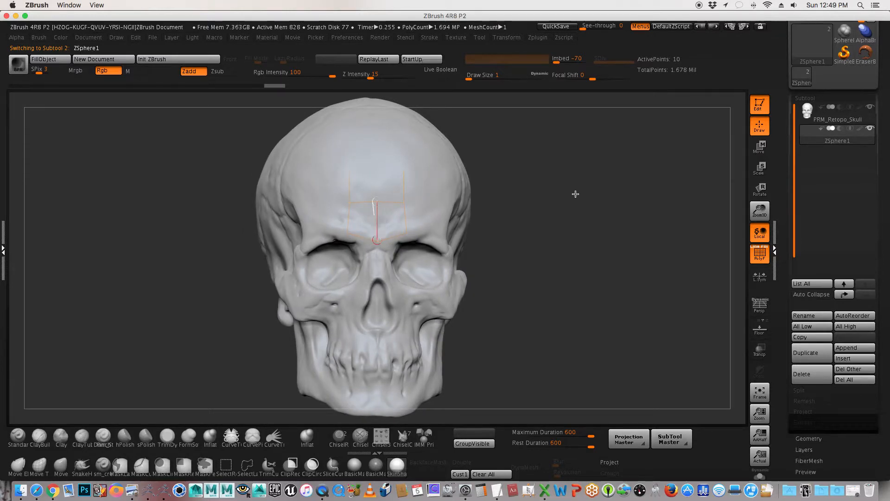
pyautogui.keyDown('alt'); pyautogui.moveTo(587, 196); pyautogui.dragTo(593, 199); pyautogui.keyUp('alt')
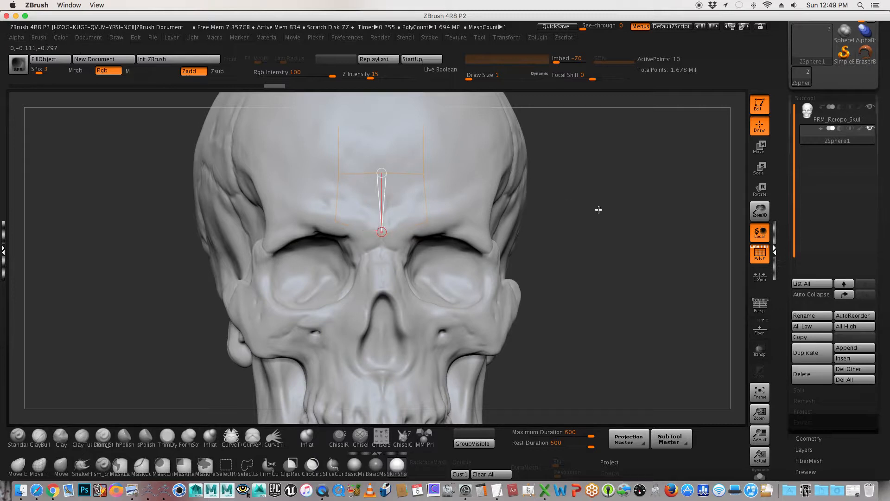
pyautogui.moveTo(598, 209); pyautogui.dragTo(612, 210)
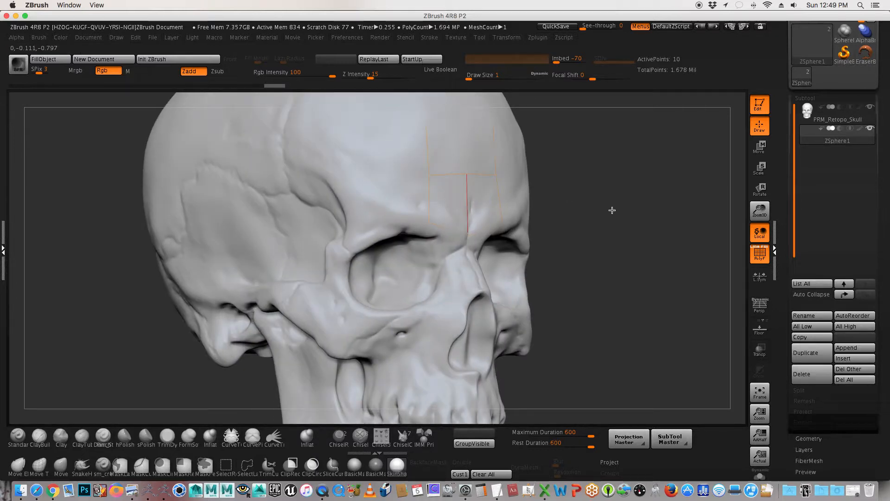
# Step: Undo the stray topology edits and re-add the upper centre forehead point, linking it to the centre point below
pyautogui.keyDown('ctrl'); pyautogui.click(612, 210); pyautogui.keyUp('ctrl')
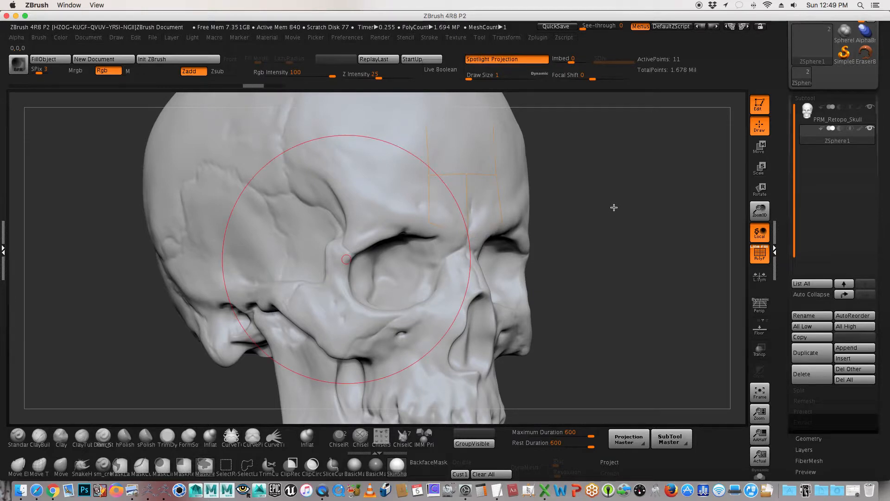
pyautogui.moveTo(607, 207); pyautogui.dragTo(606, 208)
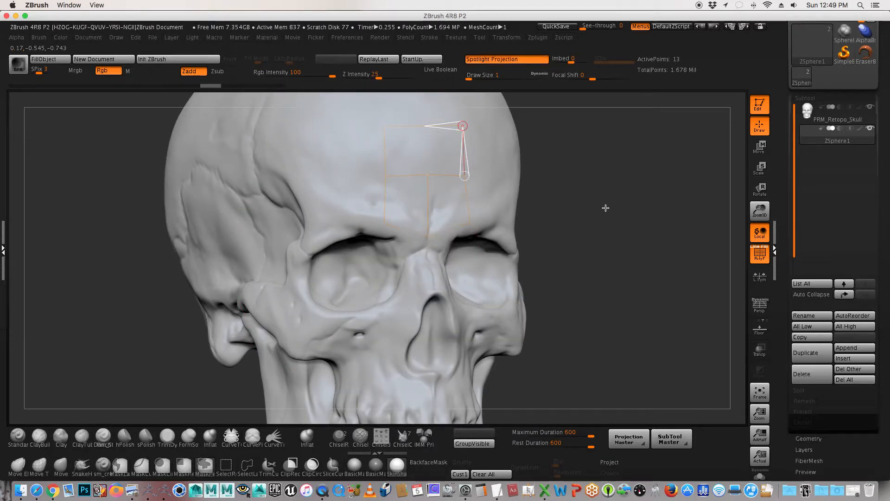
pyautogui.hotkey('ctrl', 'z')
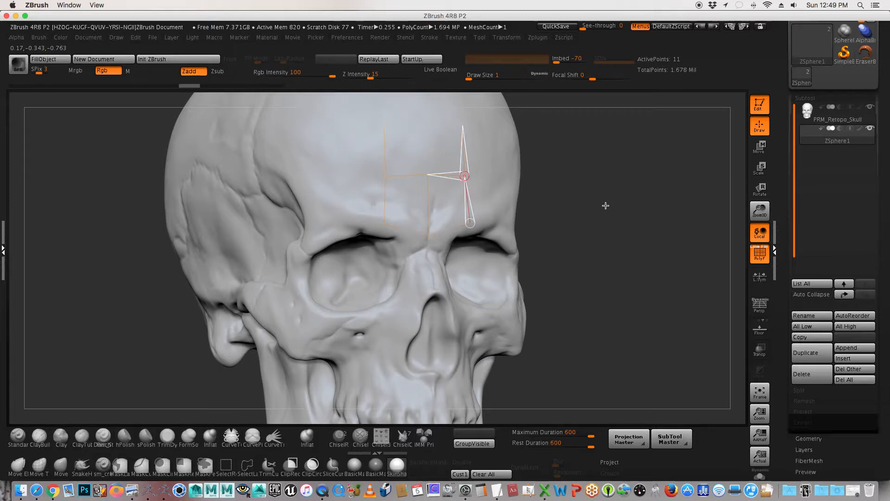
pyautogui.moveTo(600, 203); pyautogui.dragTo(611, 158)
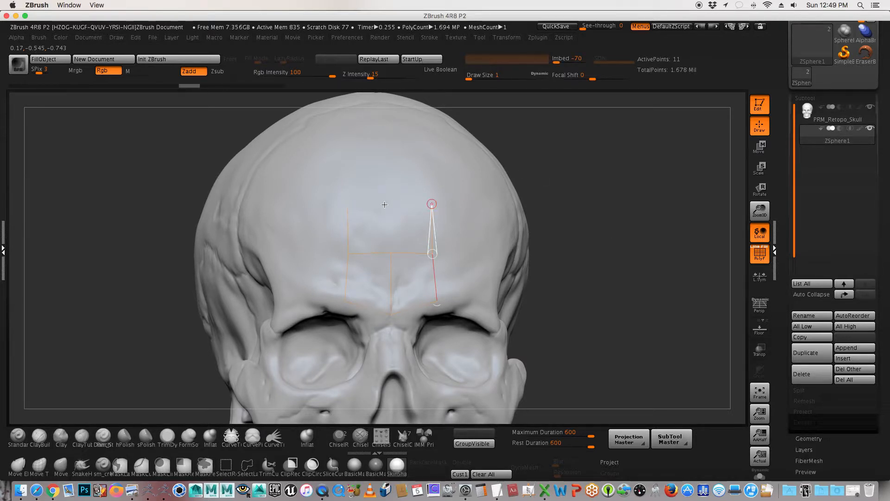
pyautogui.click(391, 204)
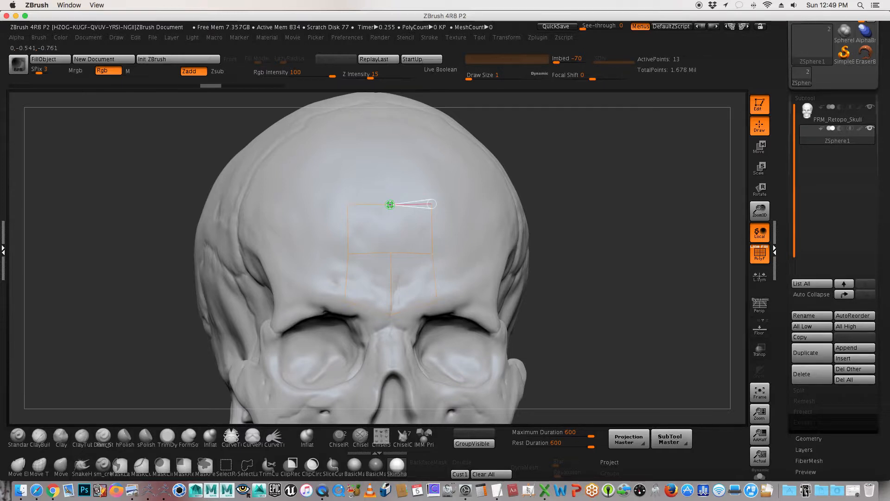
pyautogui.click(391, 252)
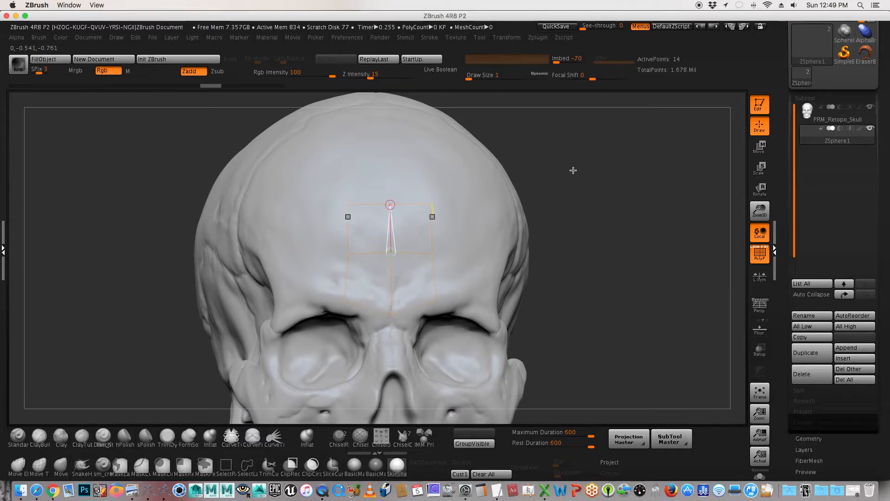
pyautogui.moveTo(592, 175); pyautogui.dragTo(582, 175)
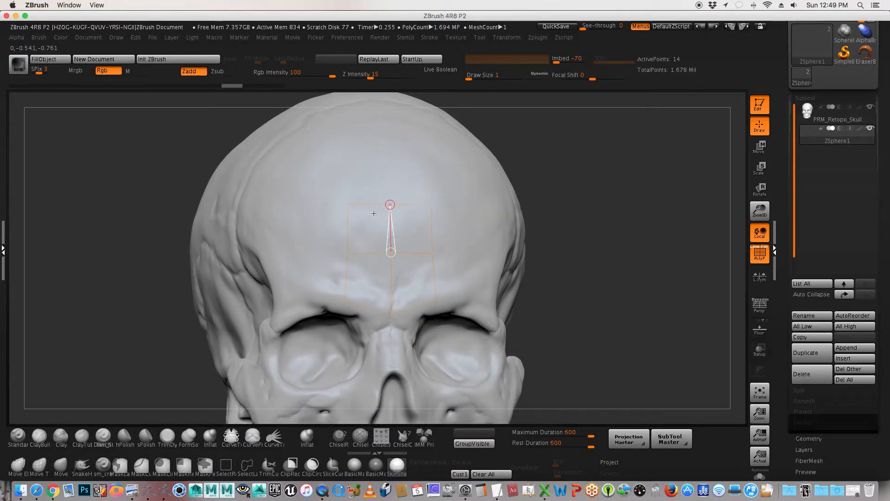
pyautogui.moveTo(584, 154); pyautogui.dragTo(579, 195)
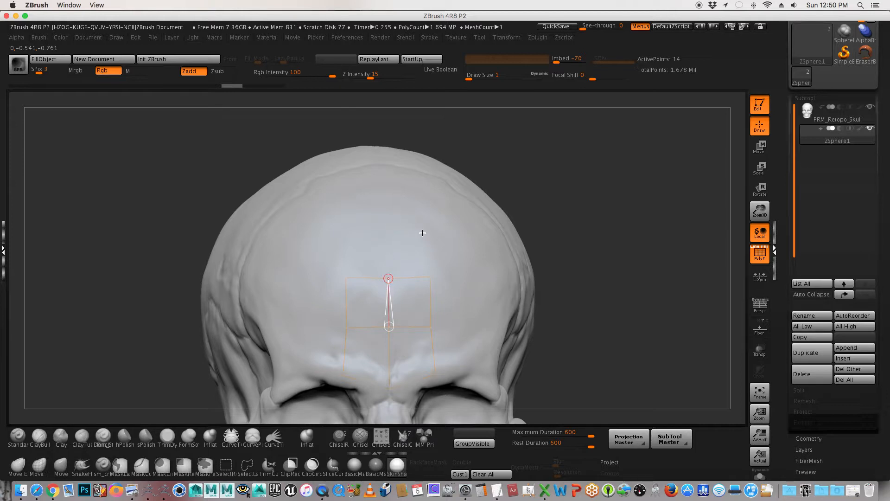
pyautogui.click(431, 277)
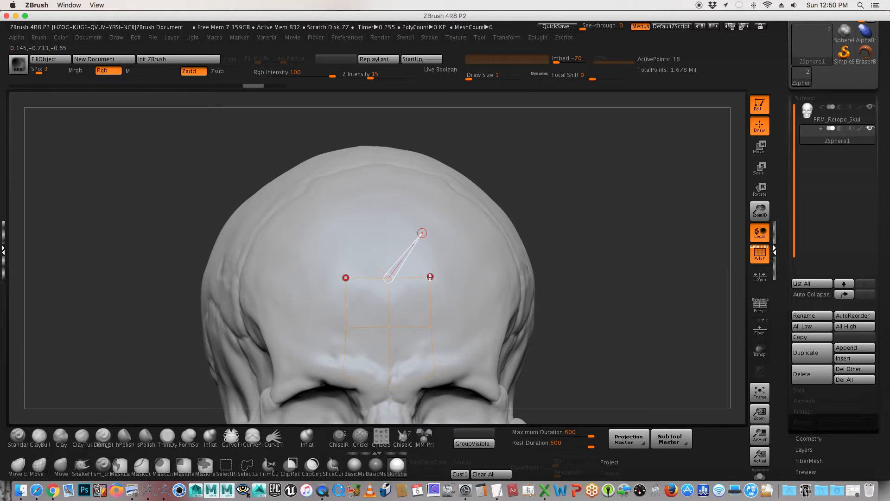
pyautogui.click(430, 277)
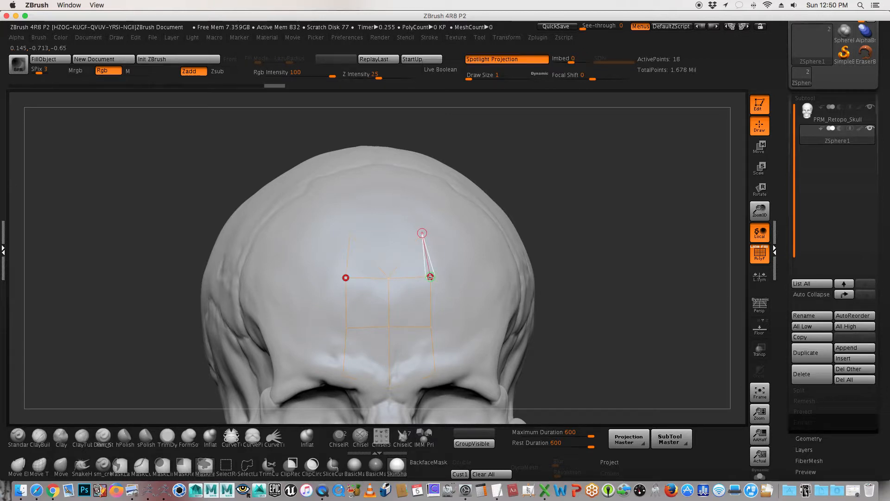
pyautogui.hotkey('ctrl', 'z')
pyautogui.hotkey('ctrl', 'z')
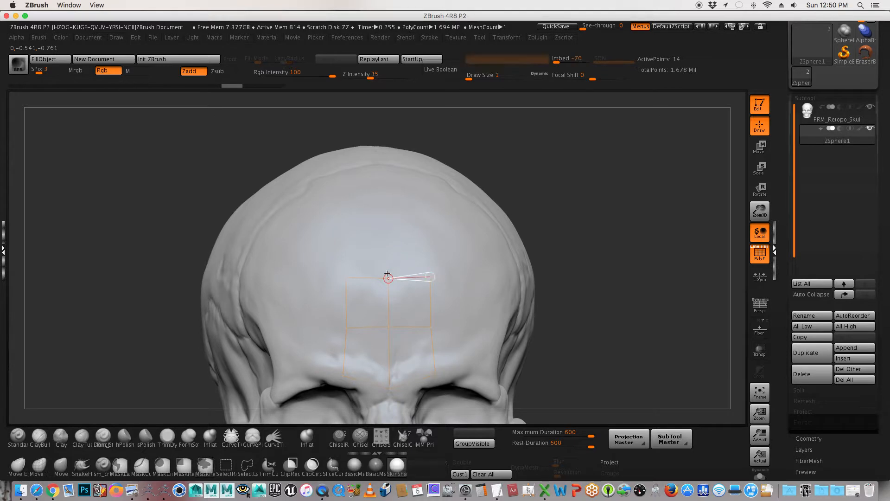
# Step: Add a centre point above the forehead topology and a symmetrical side point, linking it down to the outer corner to close two faces
pyautogui.click(386, 223)
pyautogui.click(427, 225)
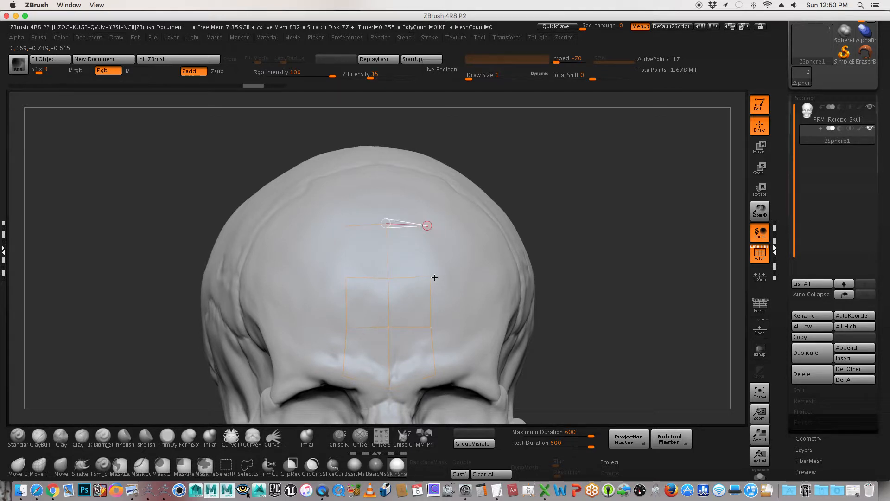
pyautogui.click(431, 276)
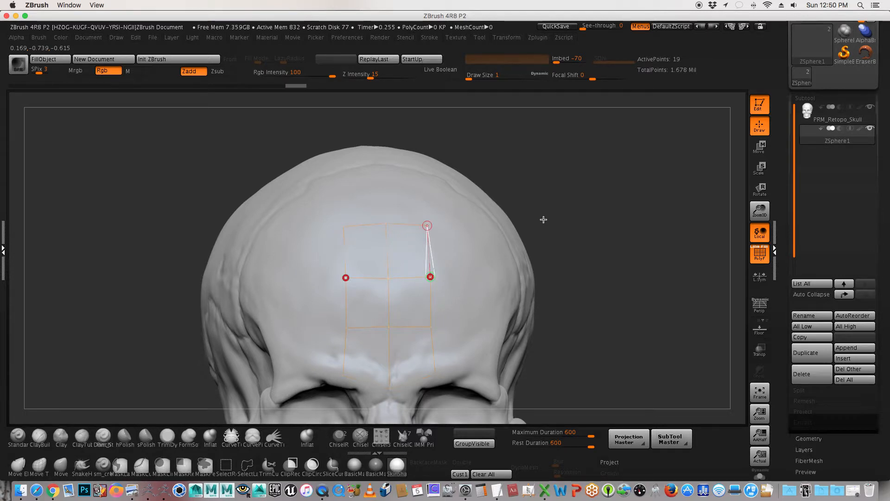
# Step: Extend the top forehead row outward with an upper and a lower symmetrical point, linking back to the outer corner to close one face per side
pyautogui.moveTo(546, 220); pyautogui.dragTo(445, 198)
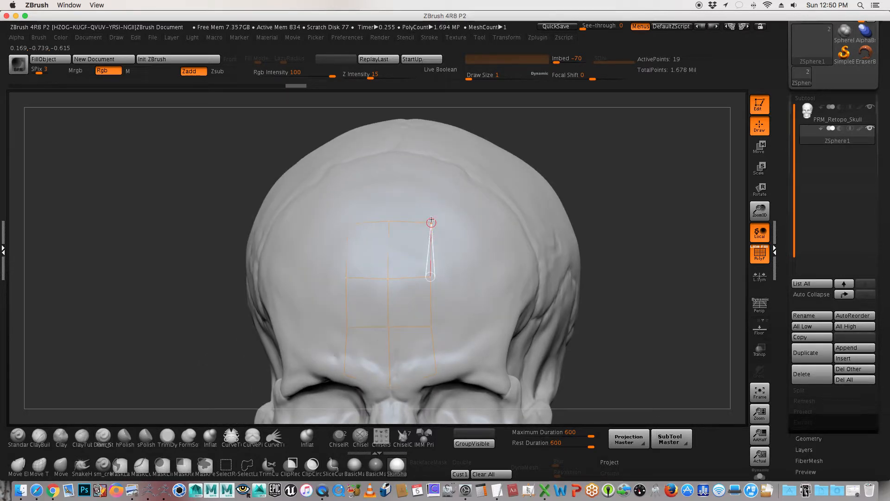
pyautogui.click(473, 226)
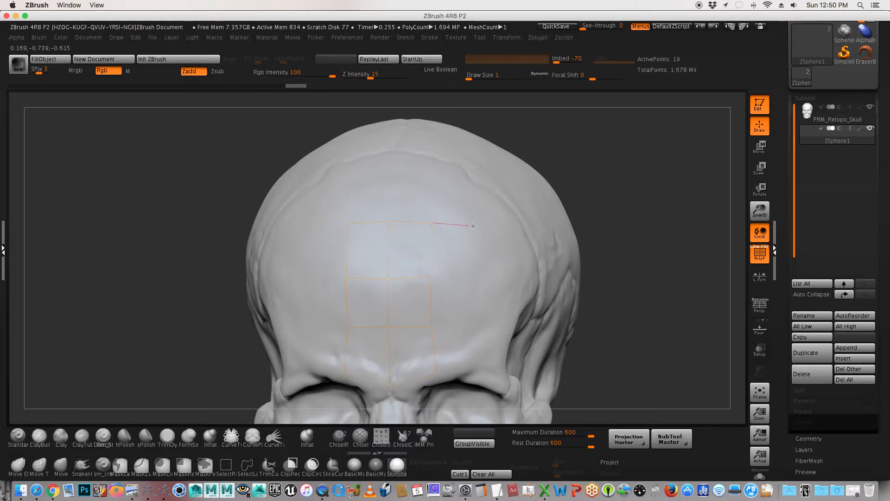
pyautogui.click(477, 276)
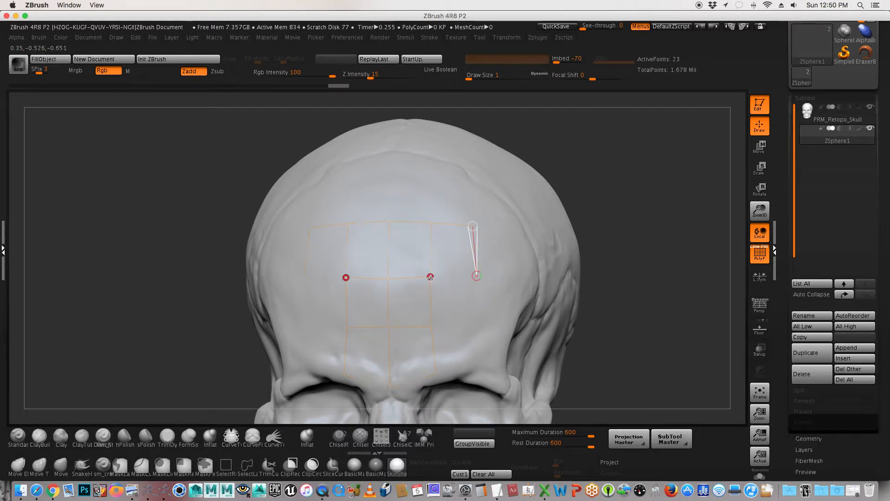
pyautogui.click(431, 277)
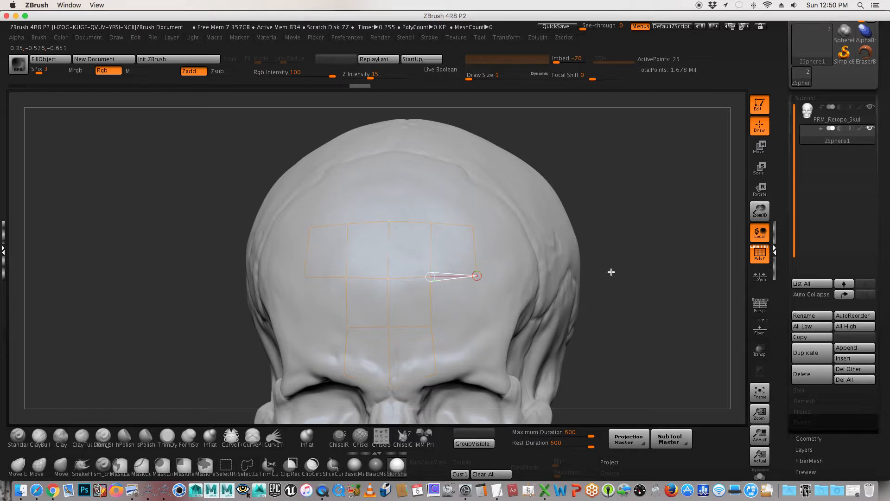
# Step: Add another face at each end of the top row by placing lower and upper outer points and linking back to the row's upper corner
pyautogui.moveTo(611, 271); pyautogui.dragTo(502, 310)
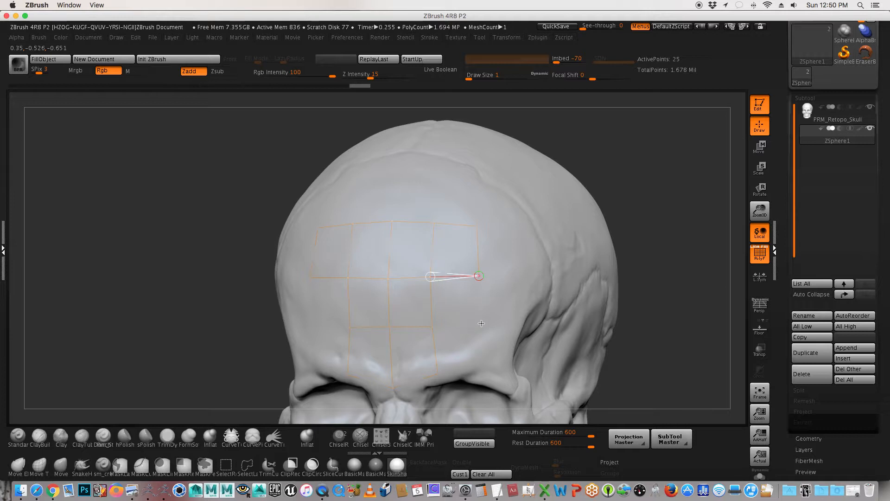
pyautogui.click(528, 276)
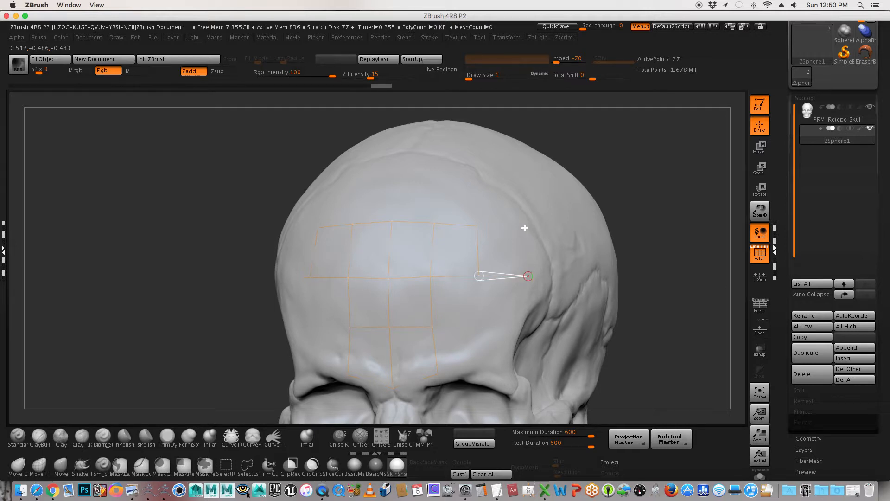
pyautogui.click(524, 228)
pyautogui.click(478, 227)
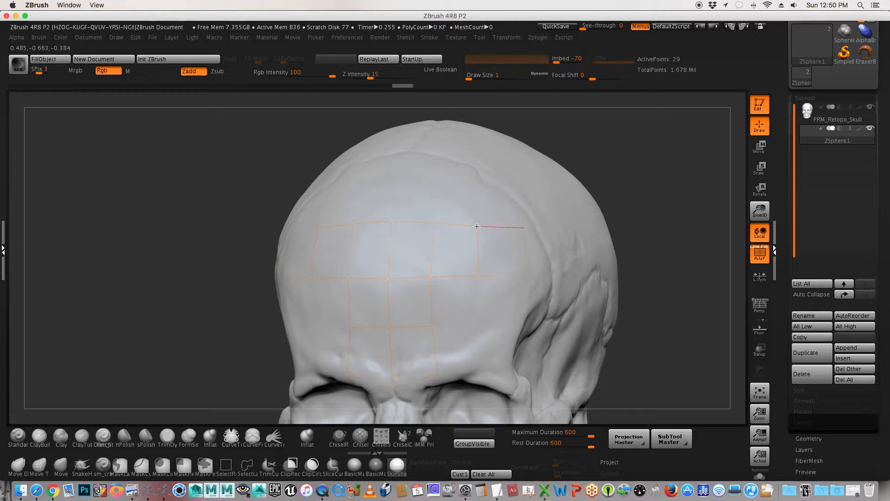
# Step: Preview the adaptive skin of the widened forehead topology in Solo mode, toggling the PolyFrame display off and on
pyautogui.click(634, 158)
pyautogui.moveTo(633, 158); pyautogui.dragTo(613, 197)
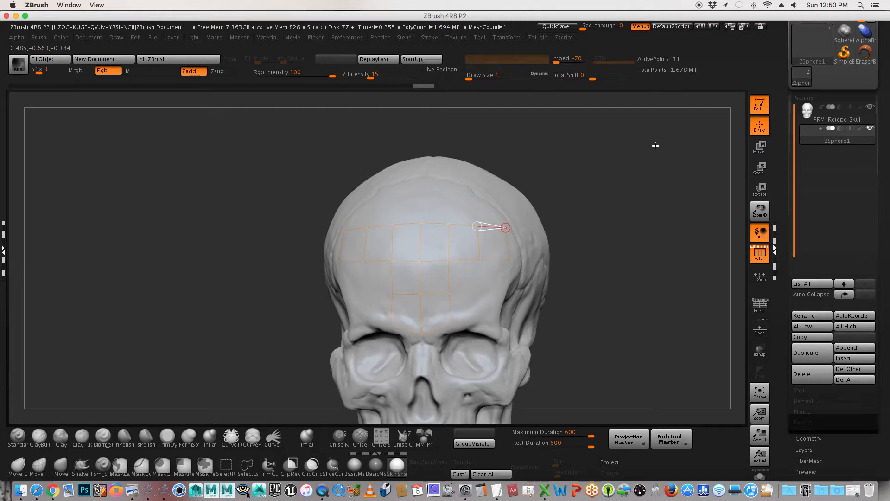
pyautogui.press('a')
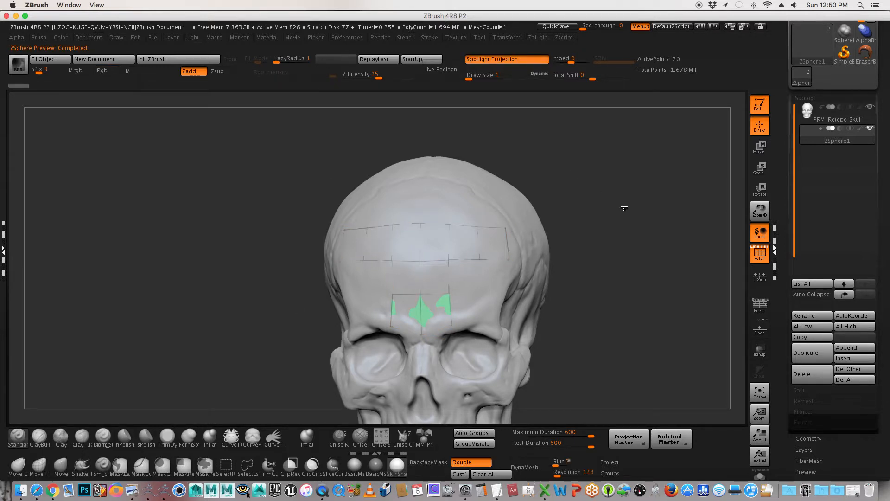
pyautogui.hotkey('alt', 'shift', 's')
pyautogui.moveTo(633, 200)
pyautogui.mouseDown()
pyautogui.moveTo(566, 202)
pyautogui.moveTo(630, 200)
pyautogui.mouseUp()
pyautogui.click(760, 260)
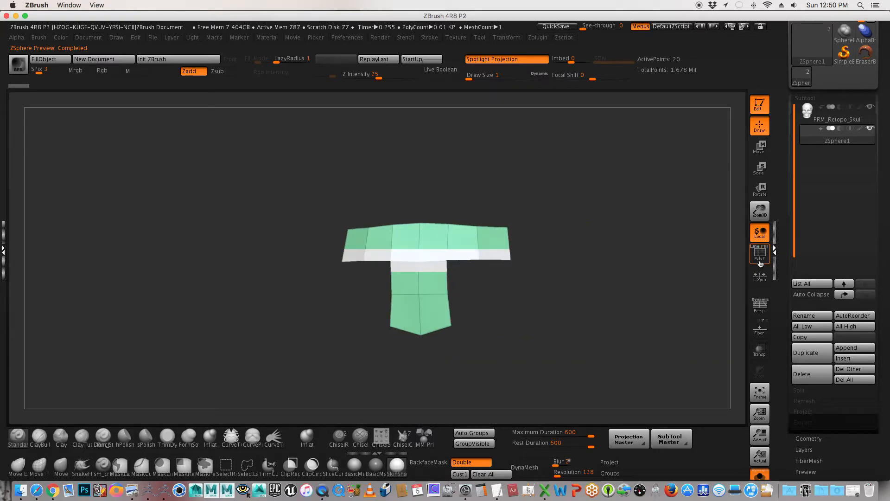
pyautogui.click(760, 260)
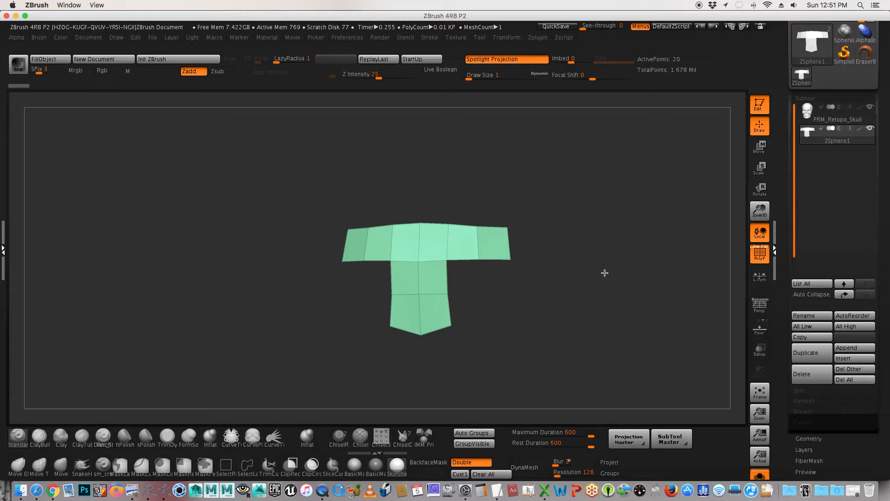
# Step: Compare the adaptive skin preview with the skull shown and in Solo mode, and return to topology editing with the skull visible
pyautogui.press('a')
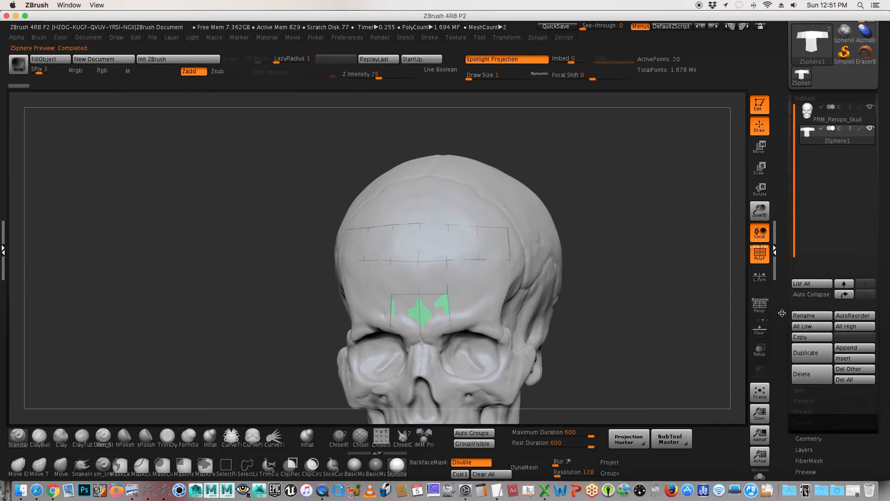
pyautogui.moveTo(780, 312); pyautogui.dragTo(781, 330)
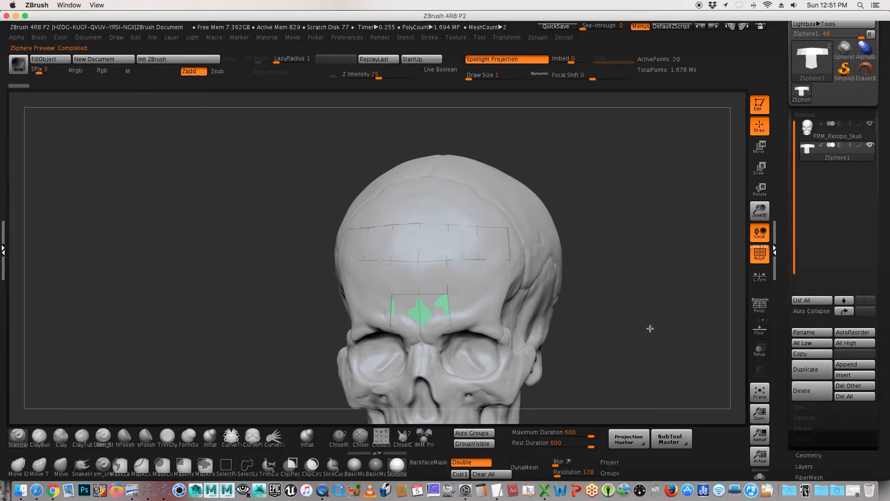
pyautogui.press('a')
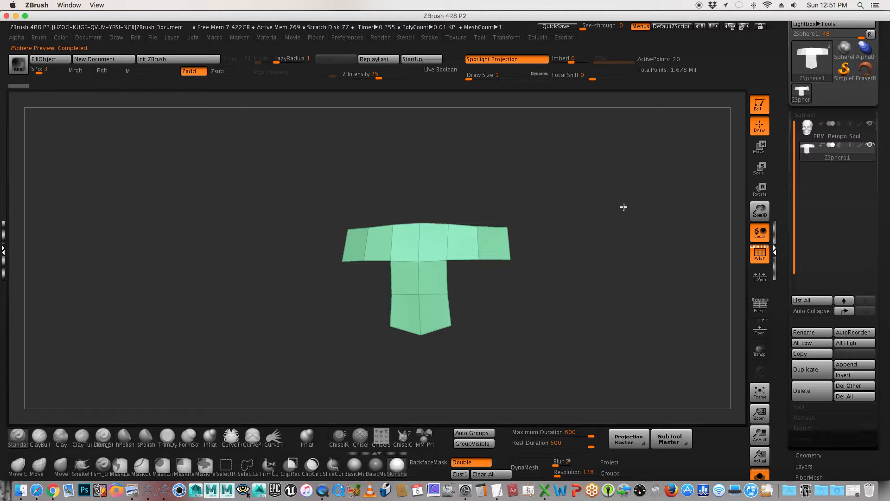
pyautogui.moveTo(622, 206)
pyautogui.mouseDown()
pyautogui.moveTo(672, 205)
pyautogui.moveTo(617, 205)
pyautogui.mouseUp()
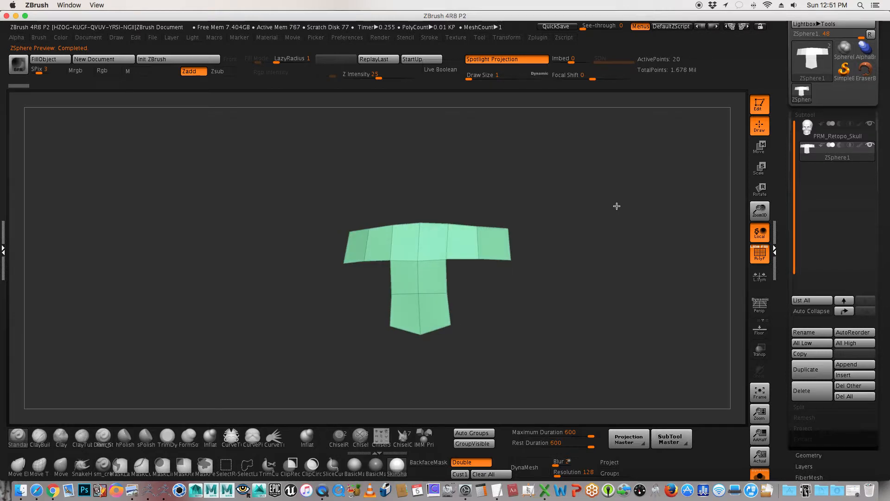
pyautogui.press('a')
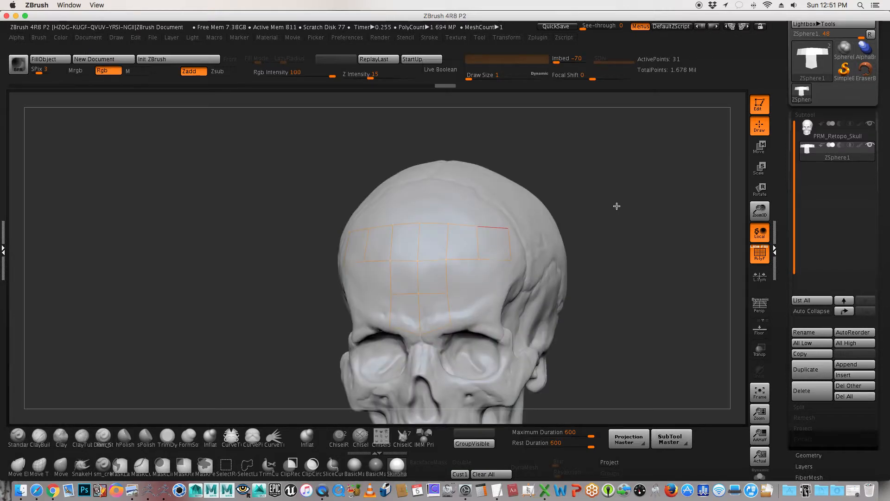
# Step: Start a new row from the top centre point with a centre and a symmetrical side point, linking down to close two faces
pyautogui.moveTo(636, 232); pyautogui.dragTo(640, 233)
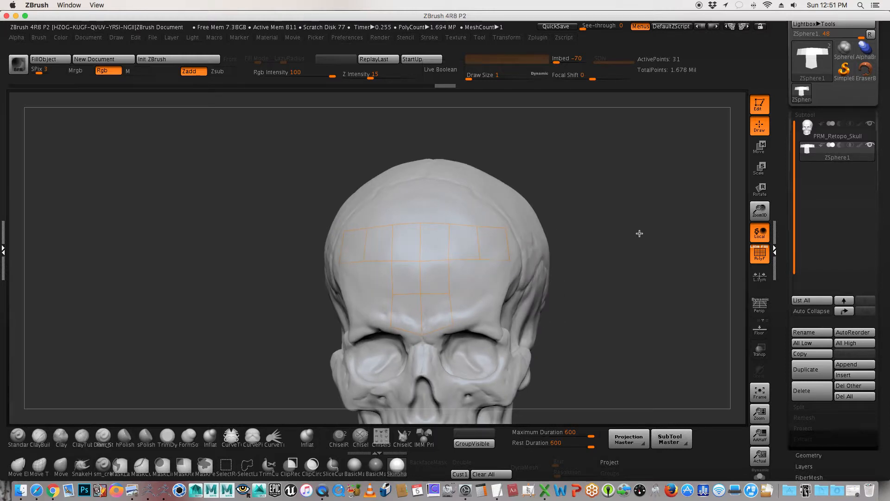
pyautogui.moveTo(631, 203); pyautogui.dragTo(629, 209)
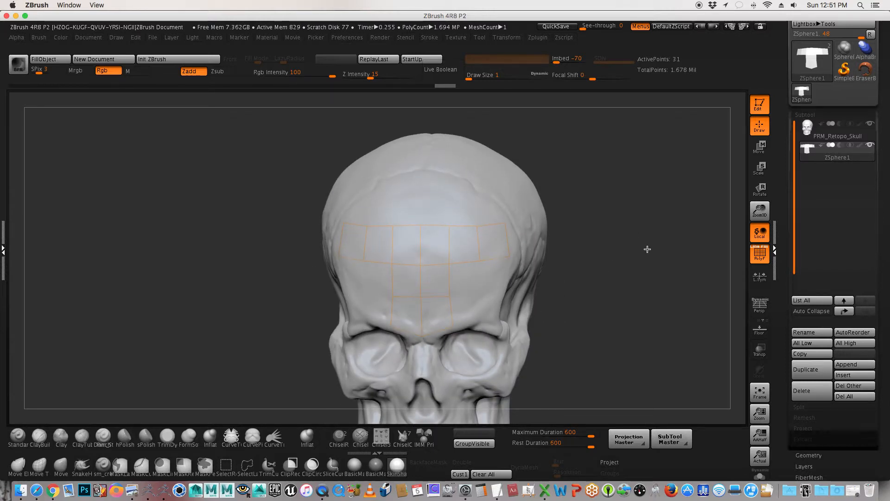
pyautogui.keyDown('ctrl'); pyautogui.click(420, 224); pyautogui.keyUp('ctrl')
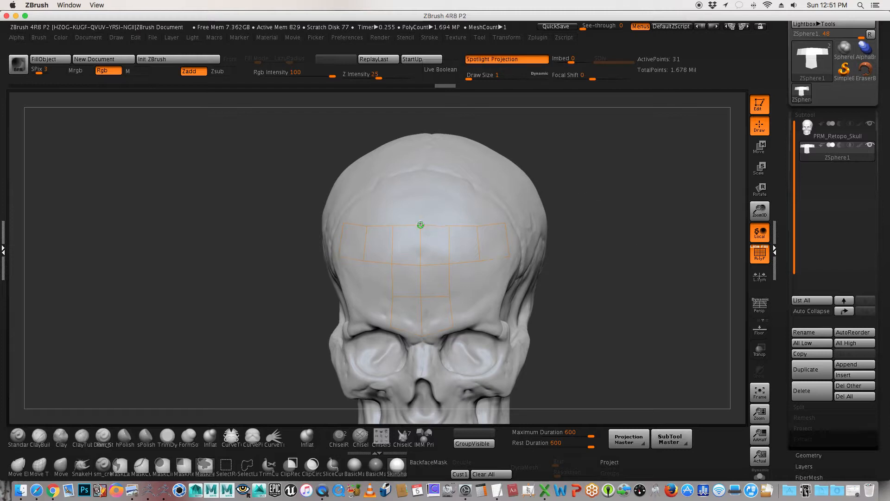
pyautogui.keyDown('ctrl'); pyautogui.click(421, 226); pyautogui.keyUp('ctrl')
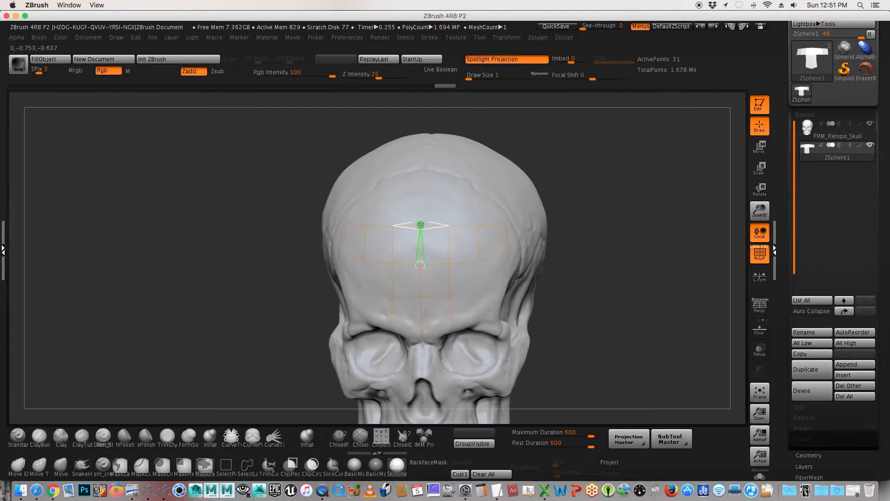
pyautogui.click(423, 186)
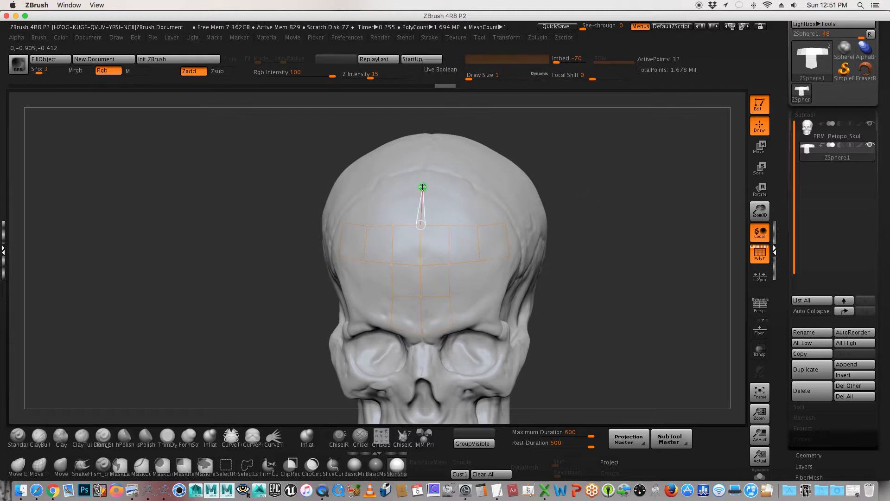
pyautogui.click(450, 189)
pyautogui.click(449, 226)
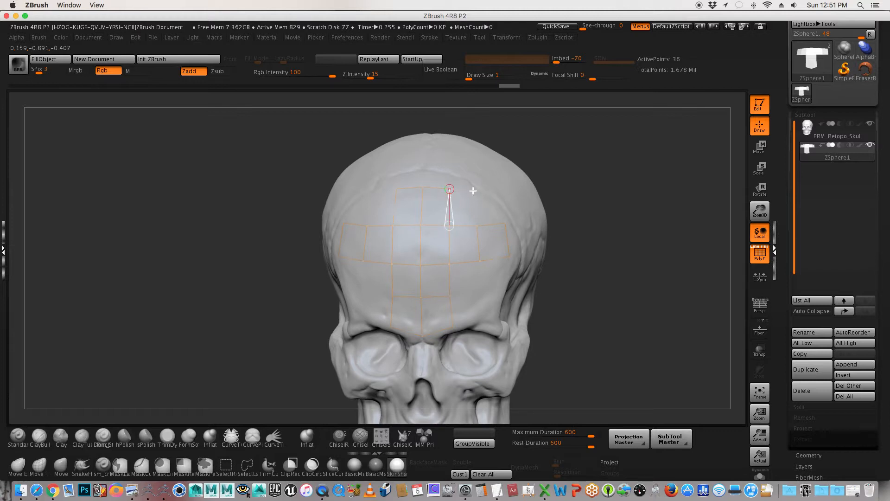
# Step: Continue the new row outward with two more symmetrical points linked to the row below, closing two further faces per side
pyautogui.click(475, 193)
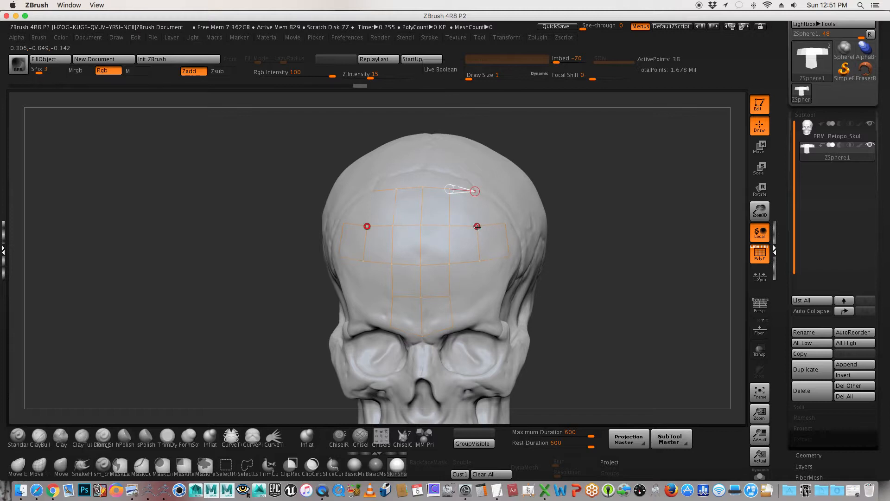
pyautogui.click(500, 193)
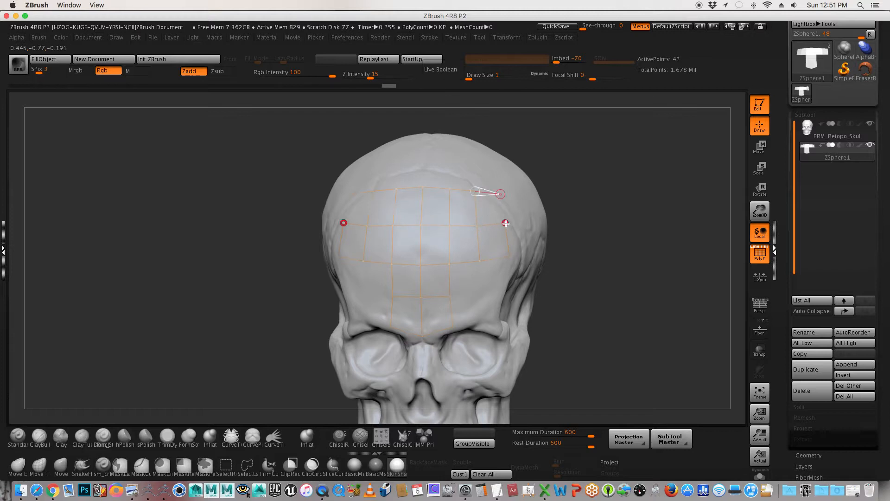
pyautogui.click(506, 223)
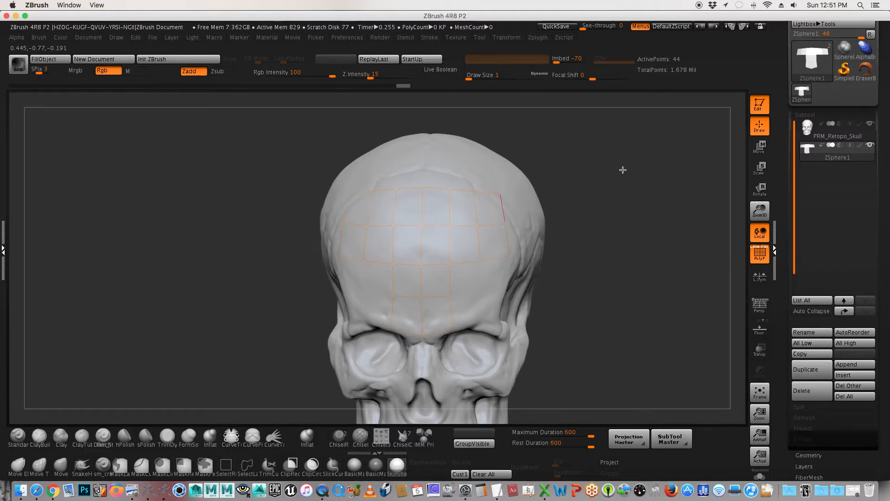
# Step: Preview the adaptive skin of the two wide forehead rows in Solo mode, and return to topology editing with the skull shown
pyautogui.press('a')
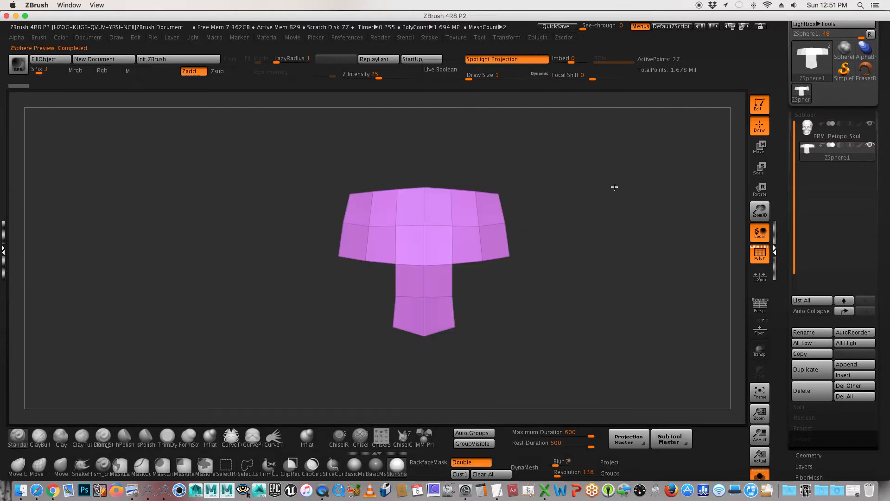
pyautogui.moveTo(592, 180); pyautogui.dragTo(611, 188)
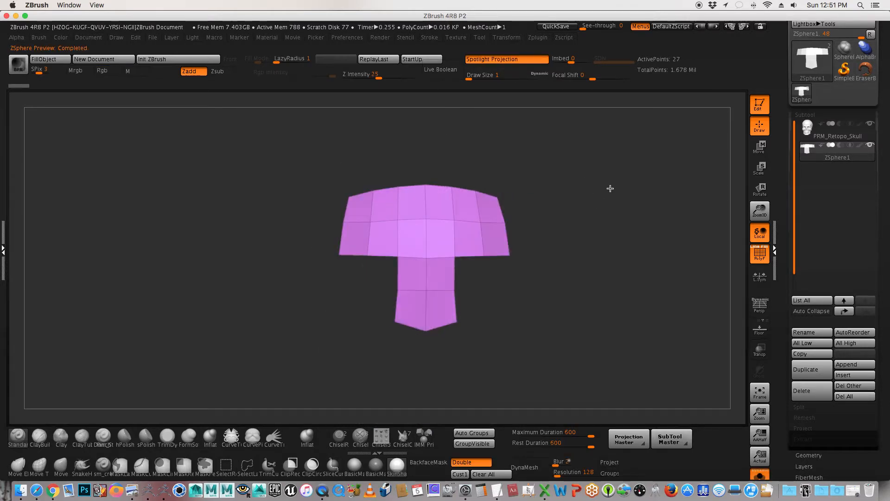
pyautogui.press('a')
pyautogui.moveTo(783, 64); pyautogui.dragTo(789, 208)
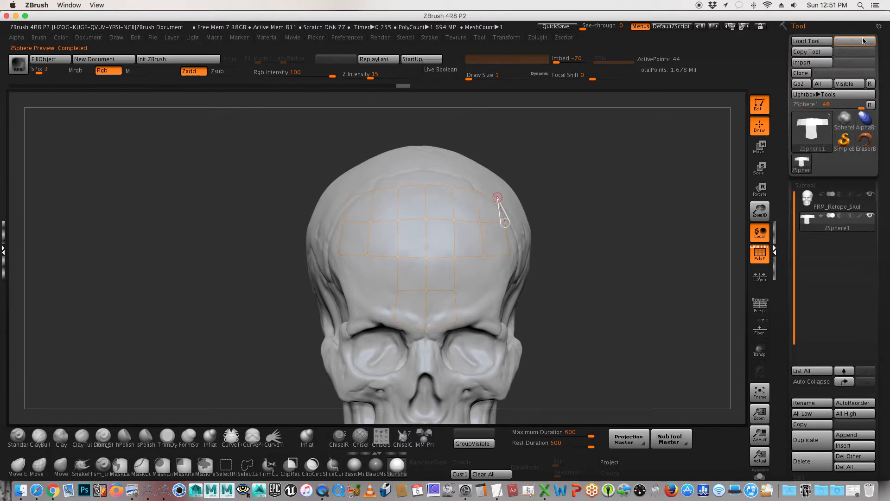
# Step: Save the tool under the new file name PRM_Retopo_Skull_V_1
pyautogui.click(862, 41)
pyautogui.moveTo(541, 46); pyautogui.dragTo(536, 41)
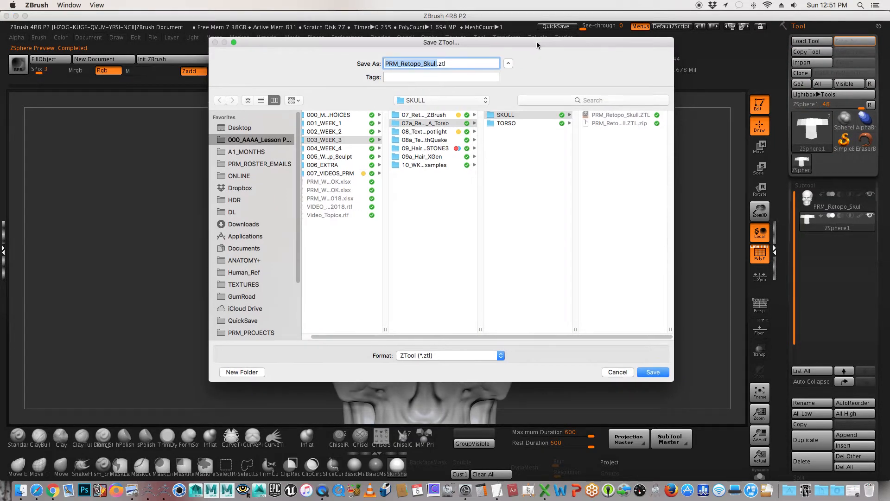
pyautogui.click(434, 69)
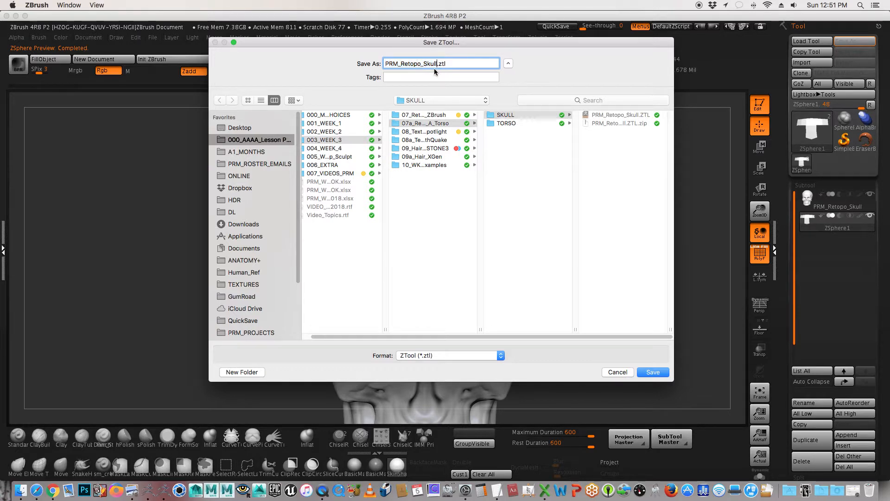
pyautogui.write('_V_1')
pyautogui.click(654, 373)
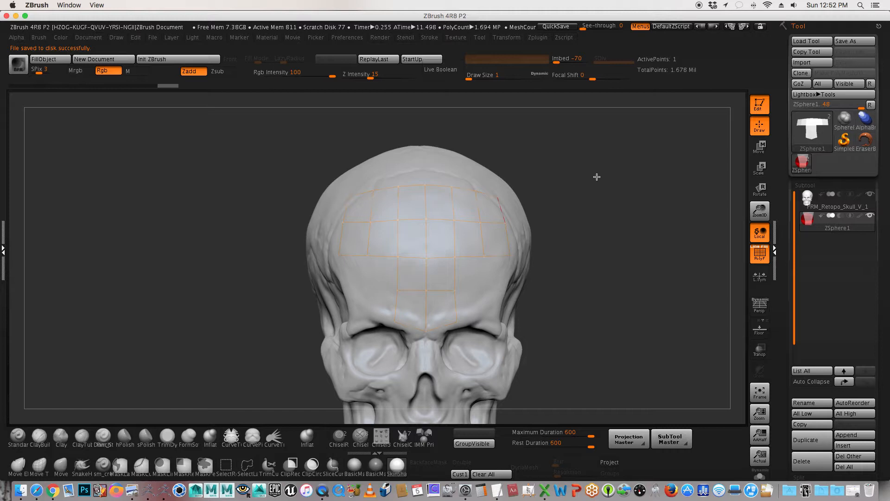
# Step: Turn Edit Topology back on for the ZSphere so the forehead grid is editable again
pyautogui.press('a')
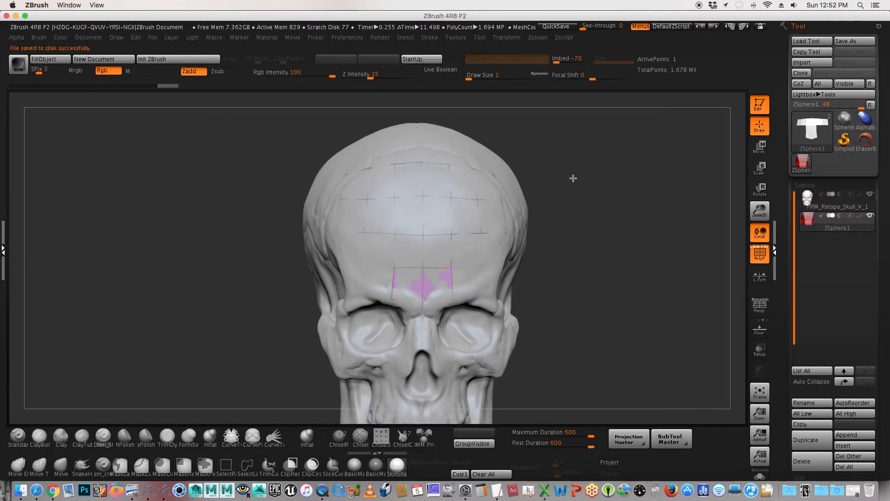
pyautogui.keyDown('alt'); pyautogui.moveTo(573, 178); pyautogui.dragTo(573, 179); pyautogui.keyUp('alt')
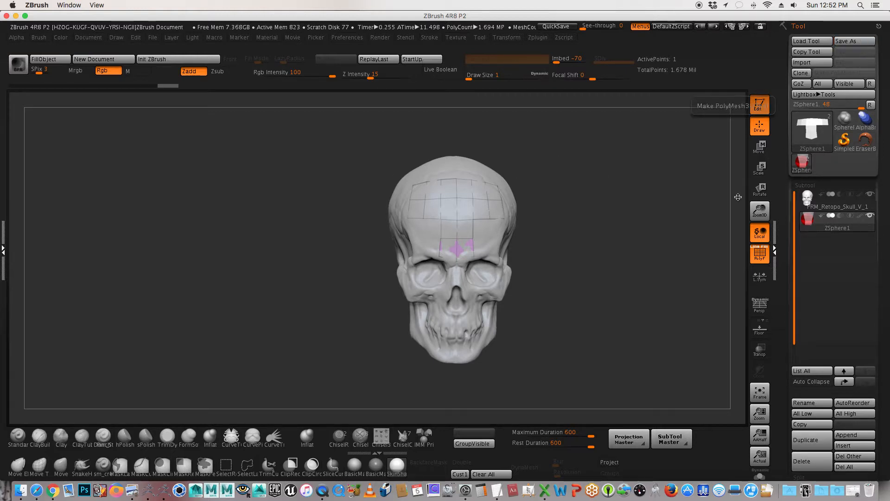
pyautogui.moveTo(691, 222); pyautogui.dragTo(667, 223)
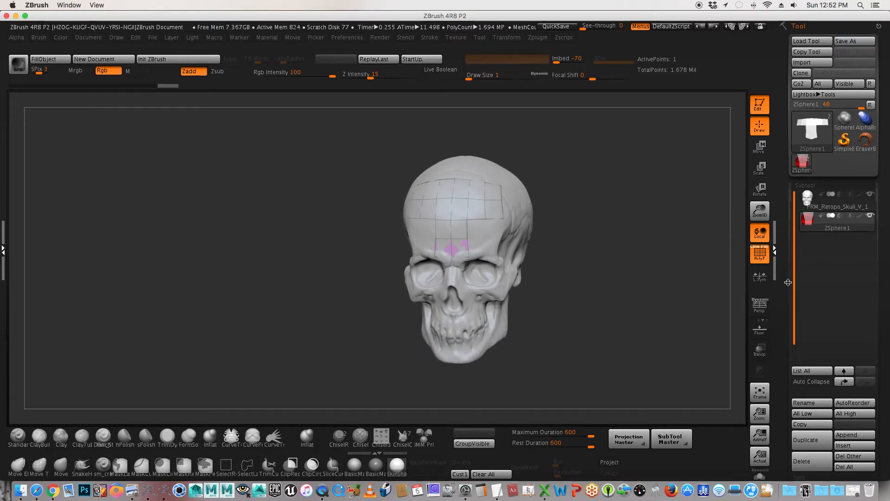
pyautogui.moveTo(788, 282); pyautogui.dragTo(781, 161)
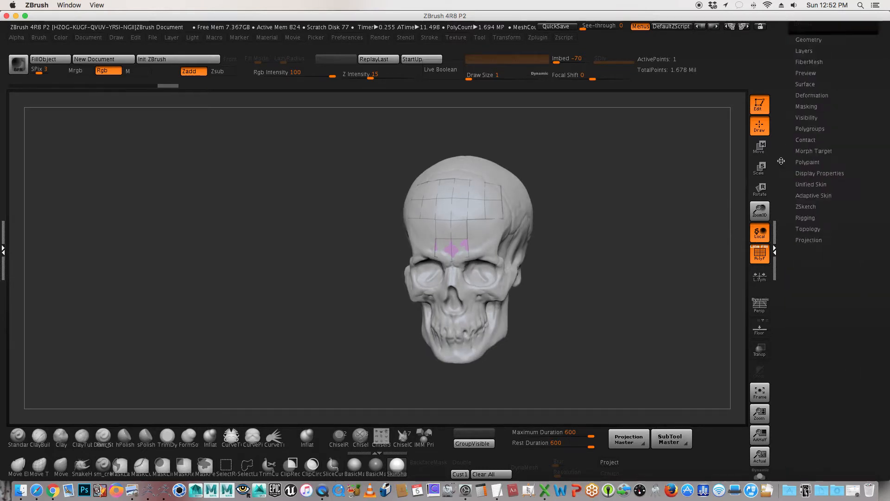
pyautogui.click(814, 225)
pyautogui.click(810, 236)
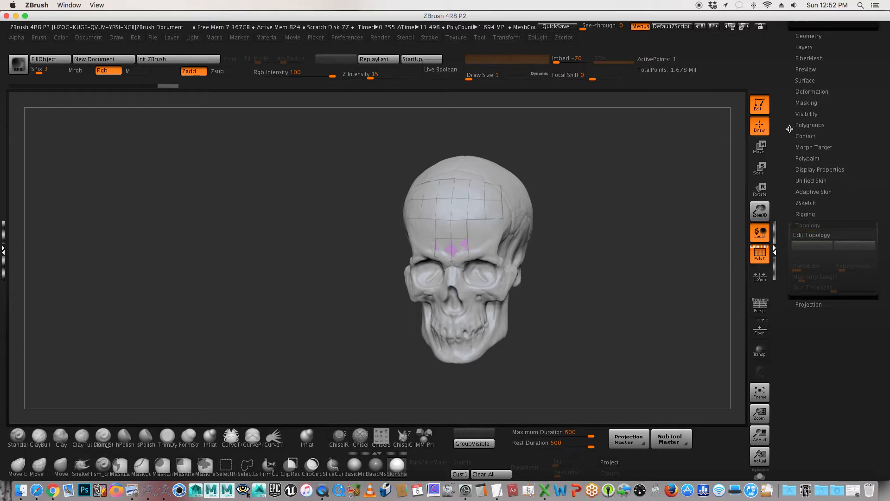
pyautogui.moveTo(788, 129)
pyautogui.mouseDown()
pyautogui.moveTo(789, 244)
pyautogui.moveTo(788, 121)
pyautogui.mouseUp()
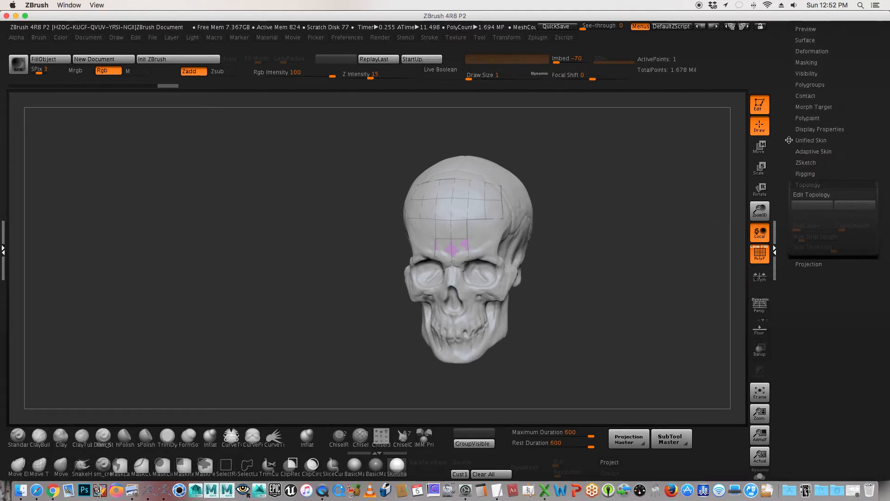
pyautogui.click(811, 194)
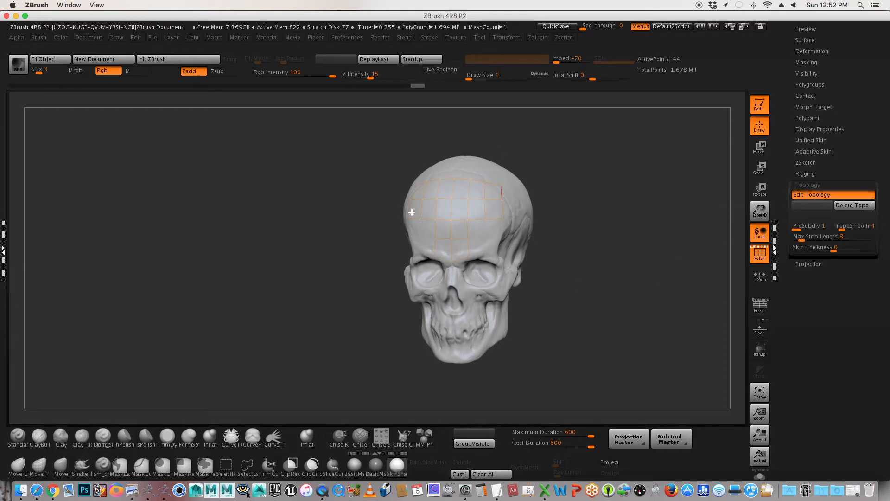
pyautogui.keyDown('alt'); pyautogui.moveTo(636, 195); pyautogui.dragTo(586, 215); pyautogui.keyUp('alt')
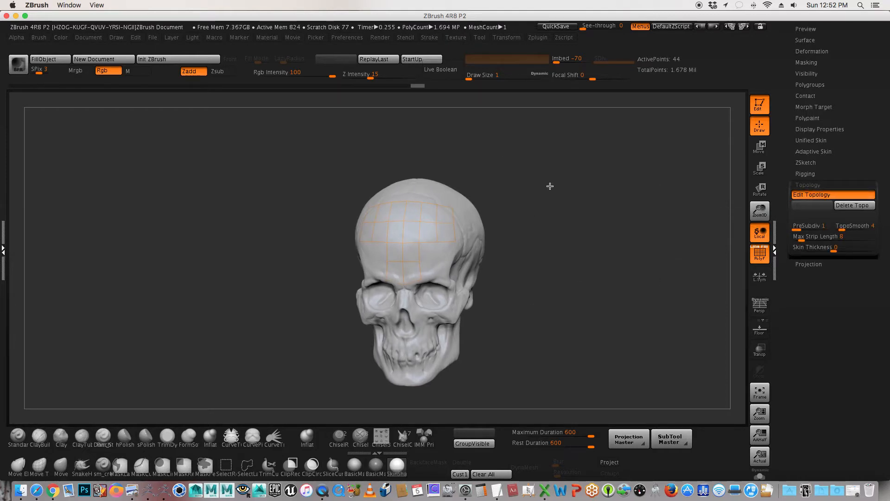
pyautogui.keyDown('alt'); pyautogui.moveTo(527, 206); pyautogui.dragTo(565, 220); pyautogui.keyUp('alt')
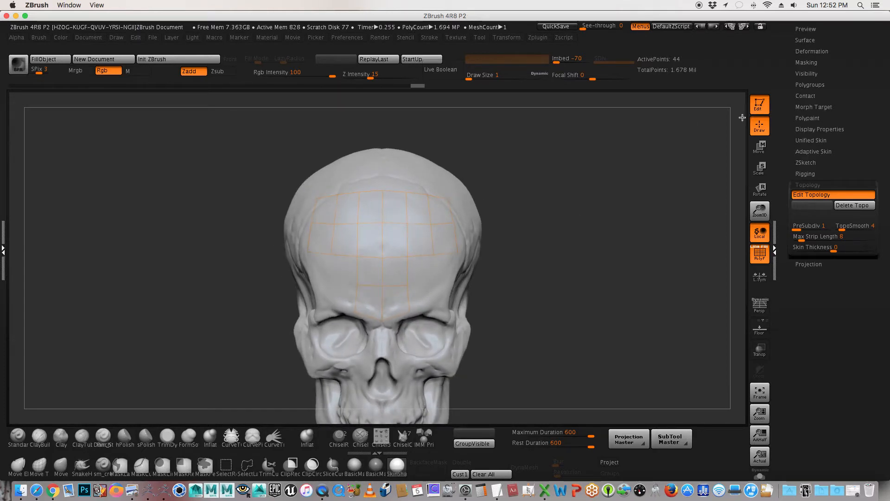
# Step: Switch to Move mode and adjust side points in the lower and middle forehead rows symmetrically
pyautogui.click(761, 147)
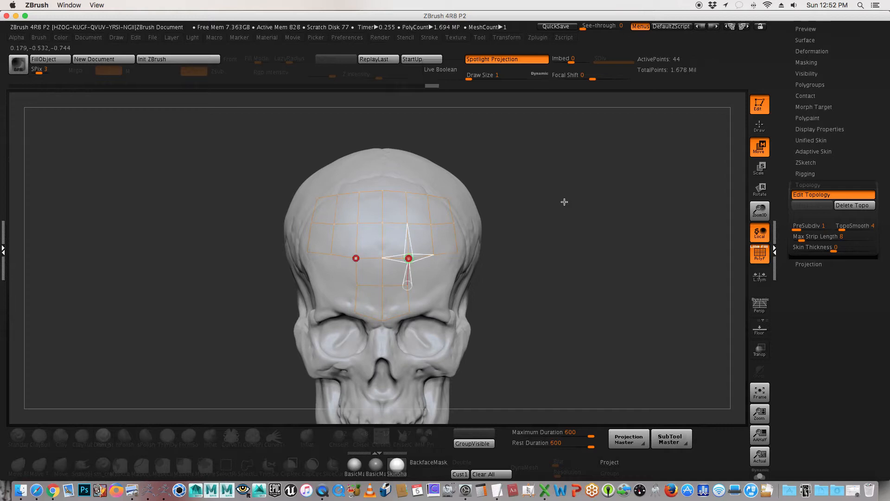
pyautogui.keyDown('alt'); pyautogui.moveTo(614, 204); pyautogui.dragTo(575, 213); pyautogui.keyUp('alt')
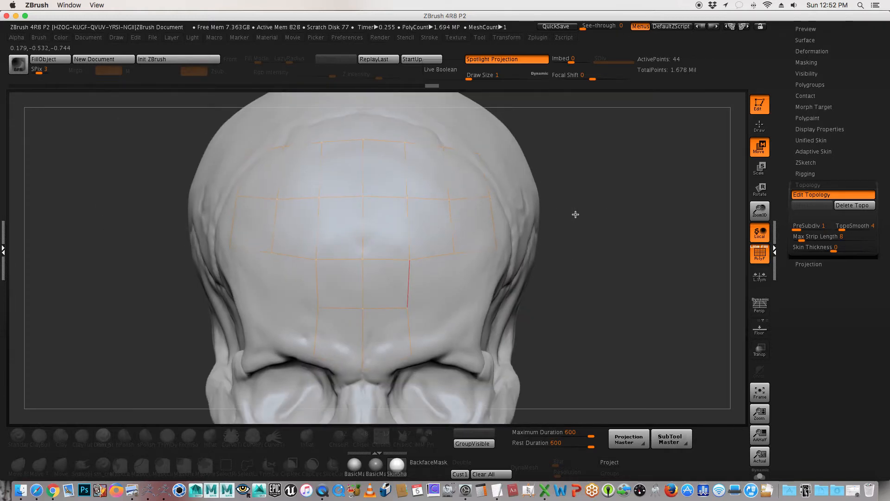
pyautogui.click(455, 253)
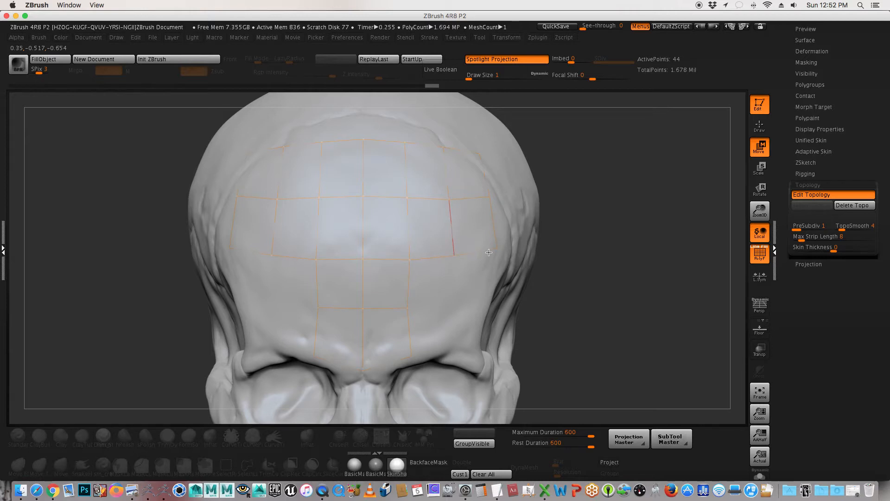
pyautogui.click(447, 199)
pyautogui.moveTo(608, 175); pyautogui.dragTo(621, 175)
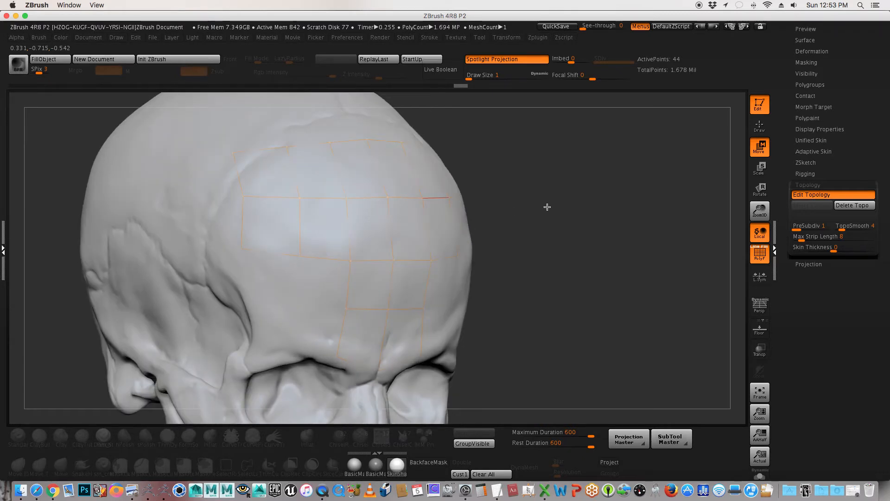
# Step: Reposition points of the top forehead row along the skull's curve, working from angled views
pyautogui.moveTo(563, 204); pyautogui.dragTo(566, 213)
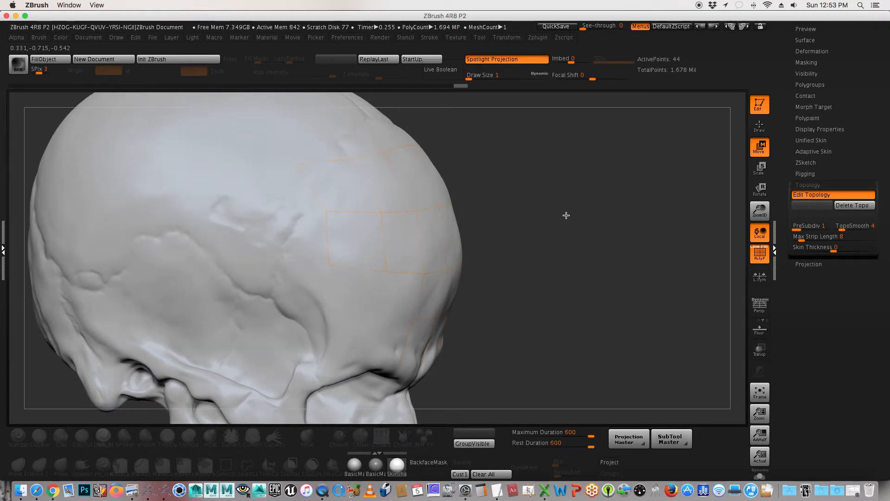
pyautogui.click(385, 152)
pyautogui.click(418, 145)
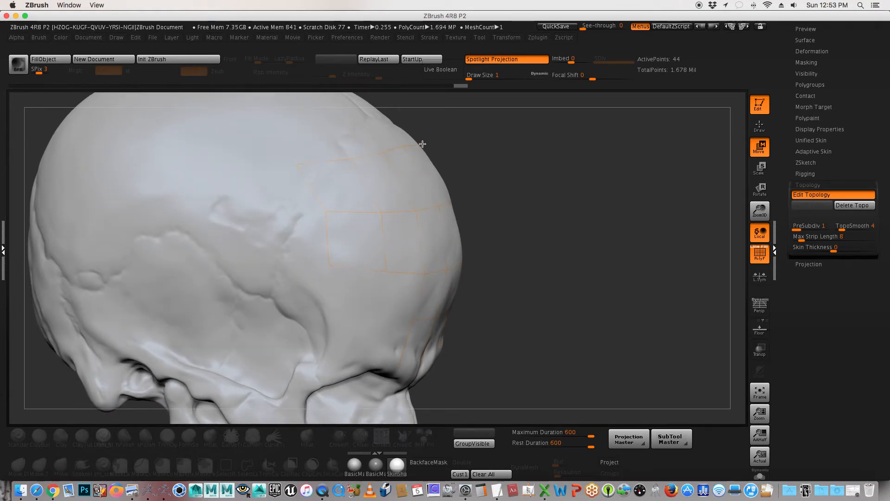
pyautogui.moveTo(431, 141); pyautogui.dragTo(456, 134)
pyautogui.moveTo(532, 210); pyautogui.dragTo(503, 210)
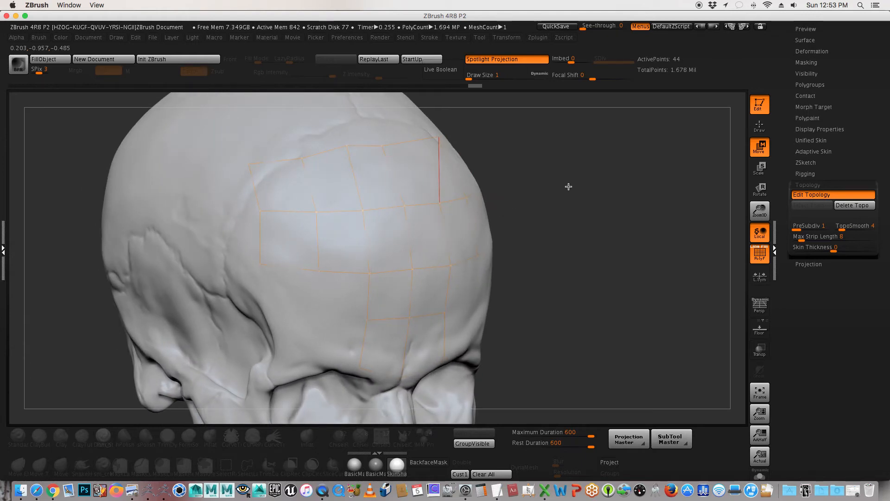
pyautogui.moveTo(544, 181); pyautogui.dragTo(522, 182)
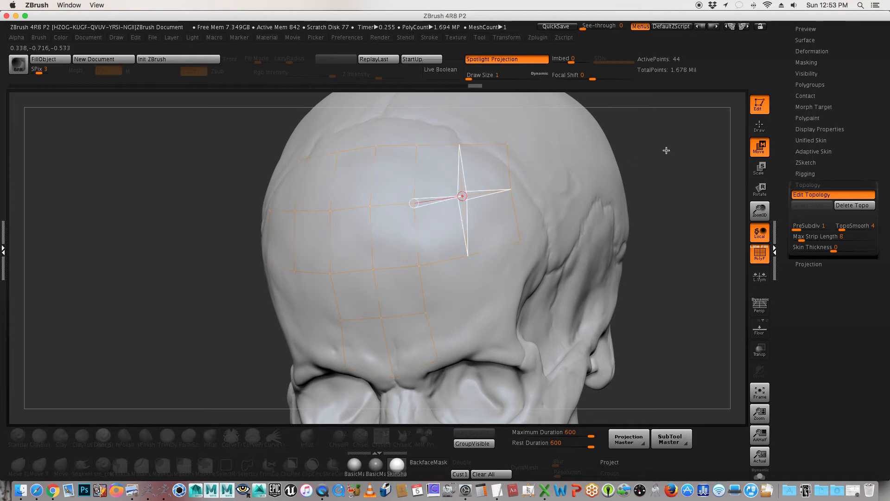
# Step: Try moving a middle-row point out past the skull's silhouette from the side, and undo that move
pyautogui.moveTo(666, 149); pyautogui.dragTo(661, 151)
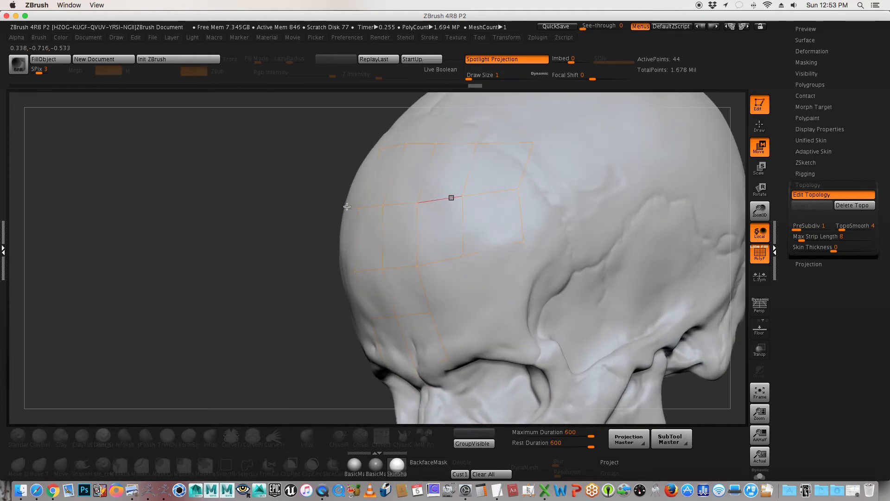
pyautogui.click(307, 208)
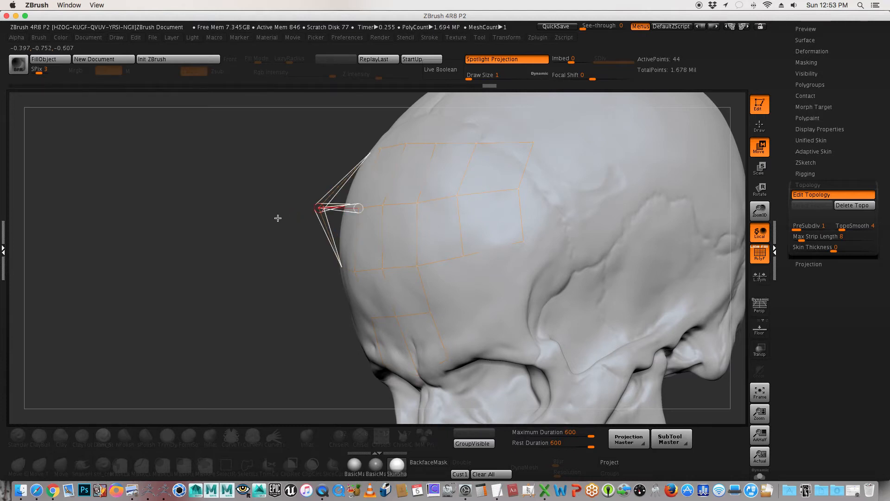
pyautogui.hotkey('ctrl', 'z')
pyautogui.moveTo(264, 223); pyautogui.dragTo(277, 223)
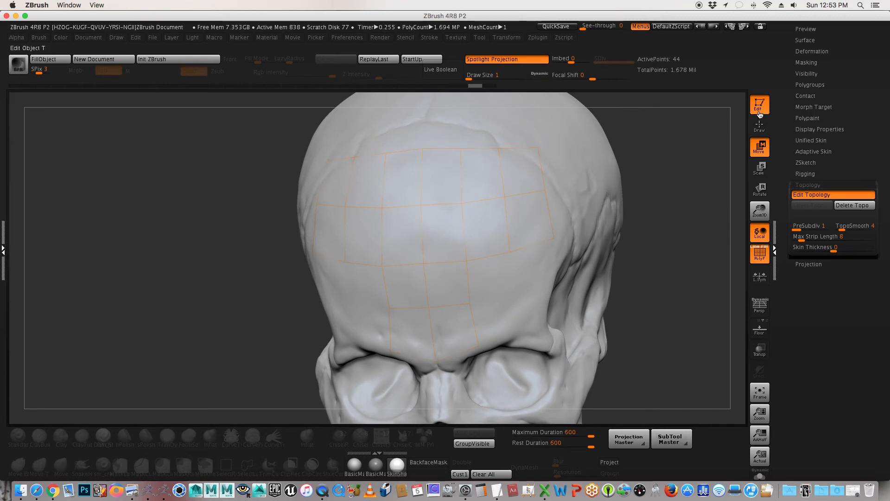
# Step: Return to Draw mode and delete the three outermost topology points on both sides of the forehead grid
pyautogui.click(760, 126)
pyautogui.click(758, 148)
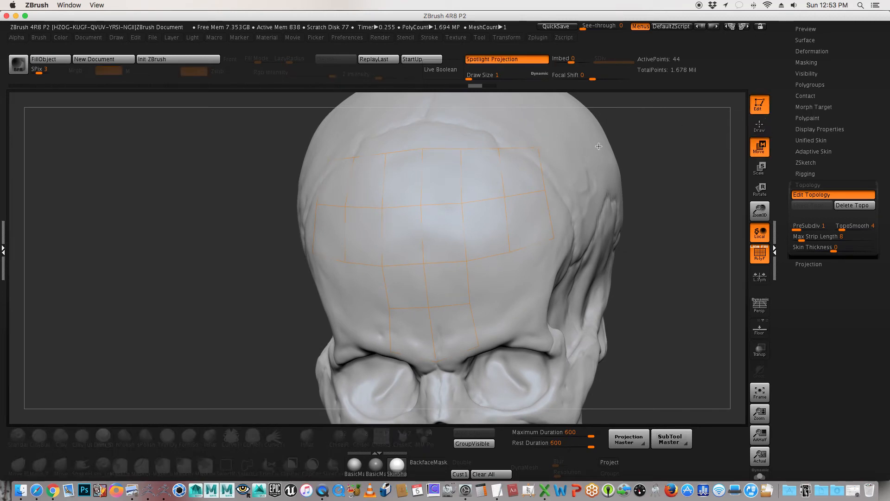
pyautogui.click(538, 148)
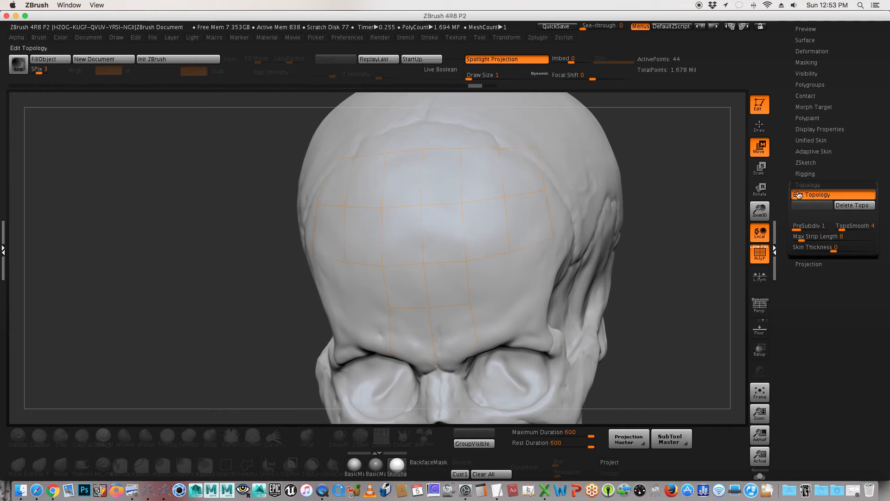
pyautogui.press('q')
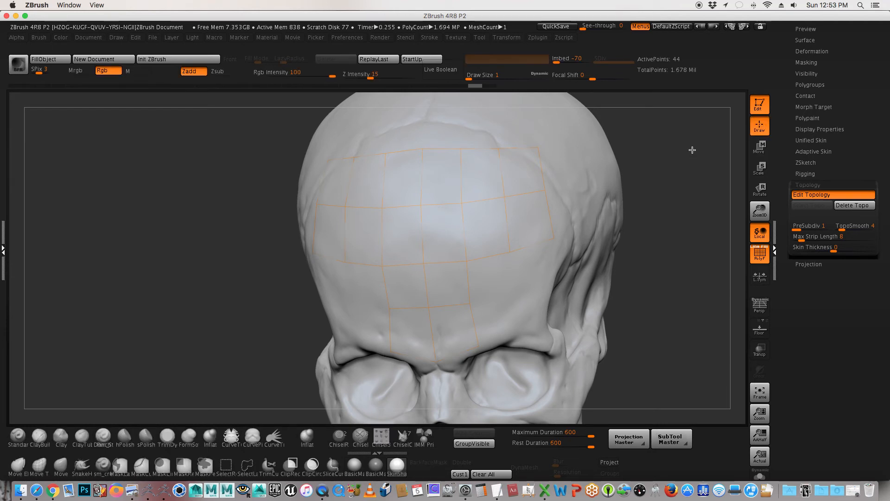
pyautogui.moveTo(695, 137); pyautogui.dragTo(670, 182)
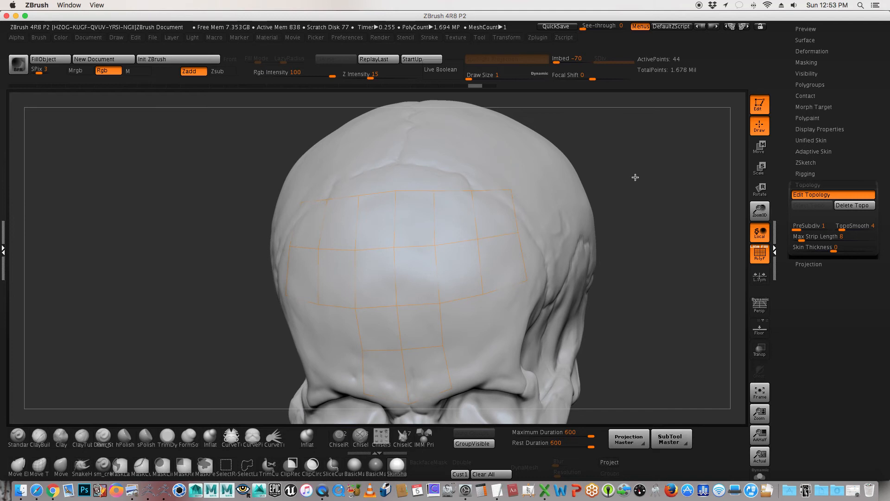
pyautogui.click(512, 189)
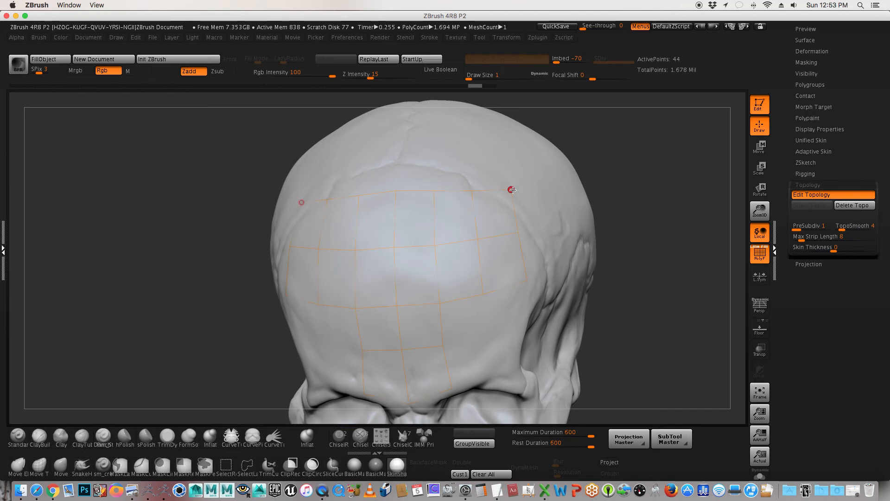
pyautogui.keyDown('alt'); pyautogui.click(512, 189); pyautogui.keyUp('alt')
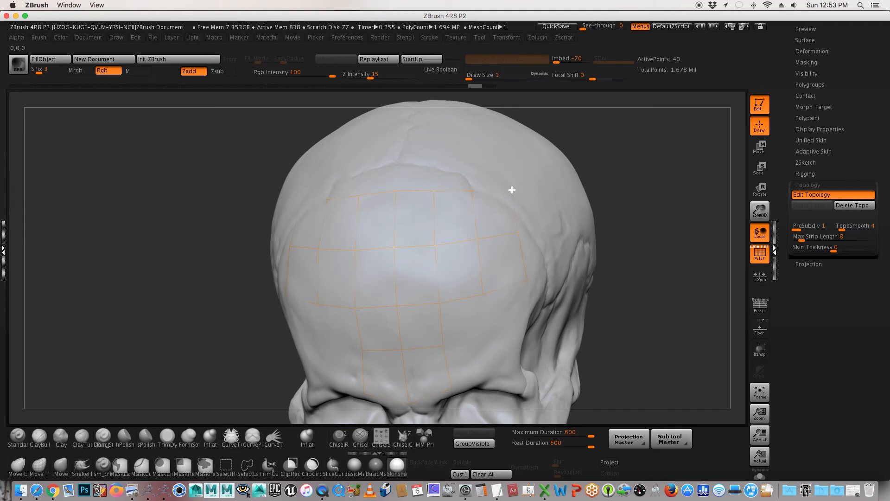
pyautogui.keyDown('alt'); pyautogui.click(518, 233); pyautogui.keyUp('alt')
pyautogui.keyDown('alt'); pyautogui.click(524, 282); pyautogui.keyUp('alt')
pyautogui.click(527, 281)
pyautogui.keyDown('alt'); pyautogui.click(528, 281); pyautogui.keyUp('alt')
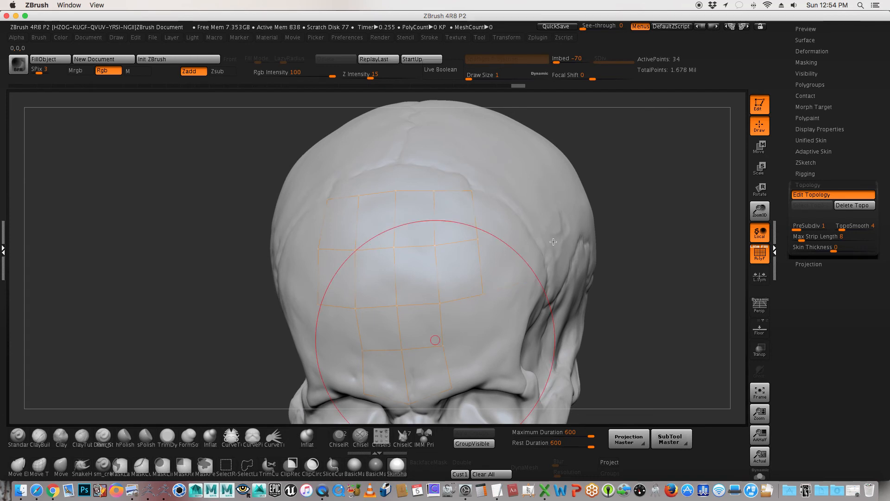
pyautogui.moveTo(672, 166)
pyautogui.mouseDown()
pyautogui.moveTo(646, 176)
pyautogui.moveTo(628, 169)
pyautogui.mouseUp()
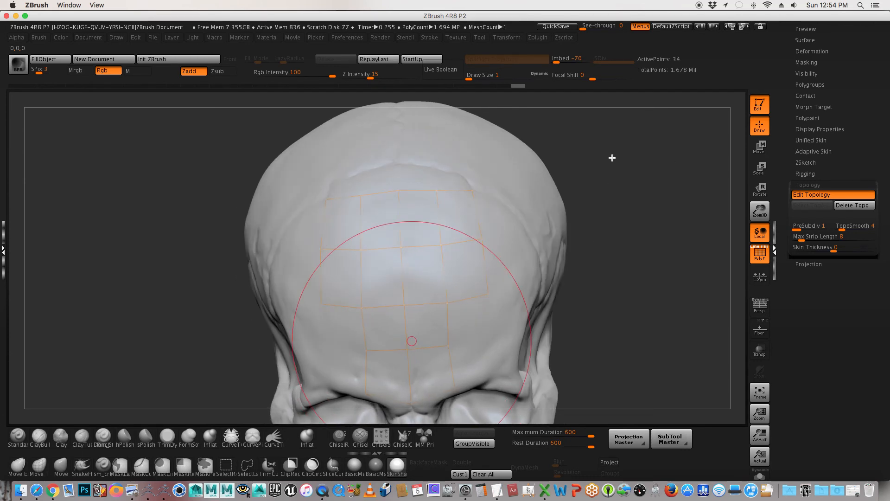
# Step: Redraw the outer column with three symmetrical points downward from the top row, linking them inward to close two faces per side
pyautogui.press('ctrl')
pyautogui.click(472, 191)
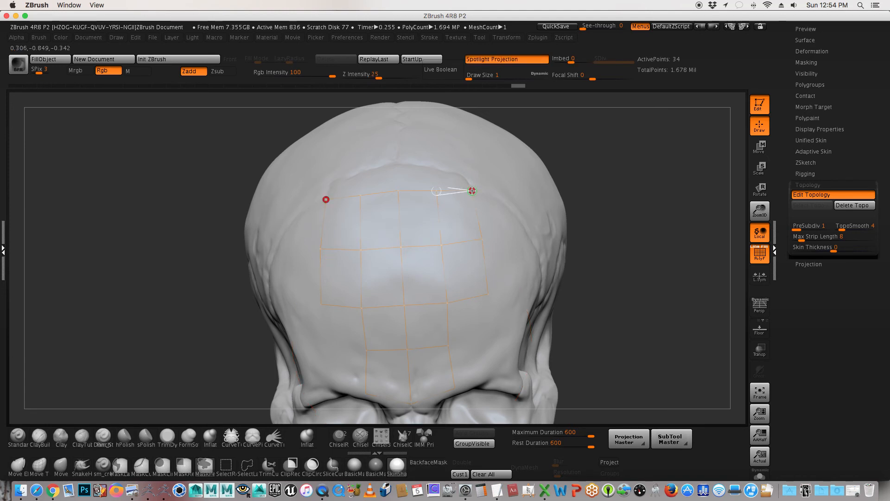
pyautogui.click(511, 190)
pyautogui.click(519, 228)
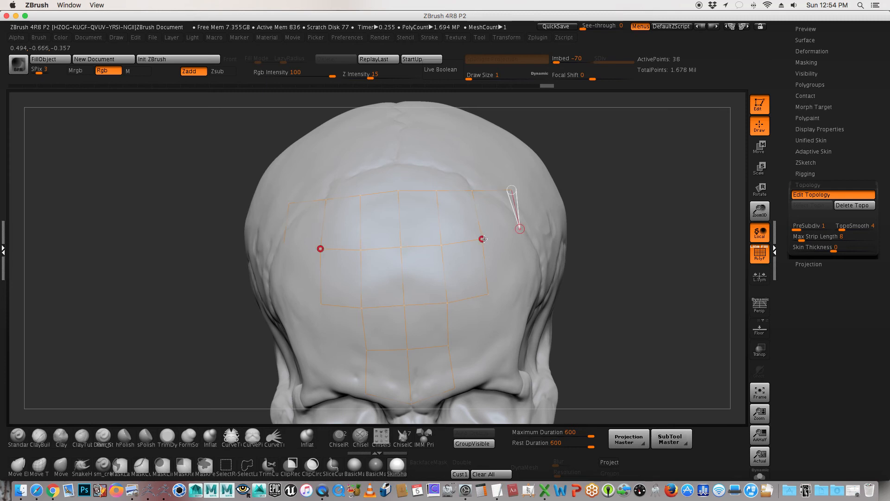
pyautogui.click(482, 239)
pyautogui.click(528, 287)
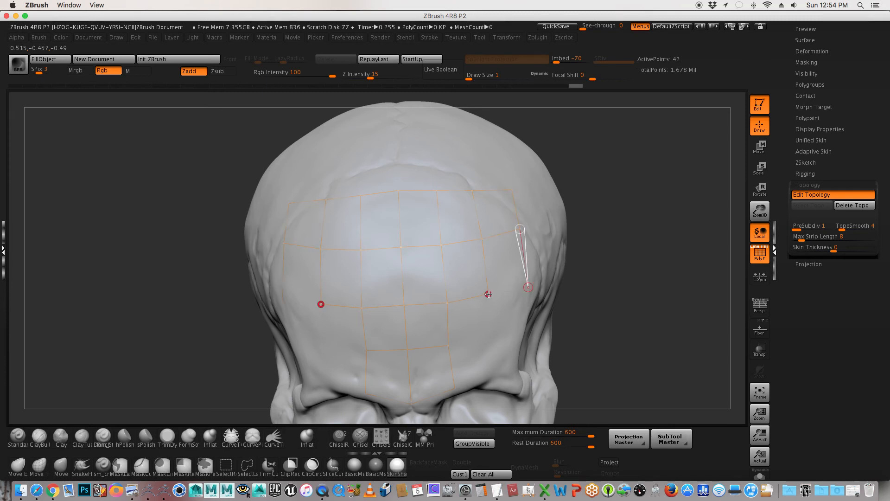
pyautogui.click(488, 293)
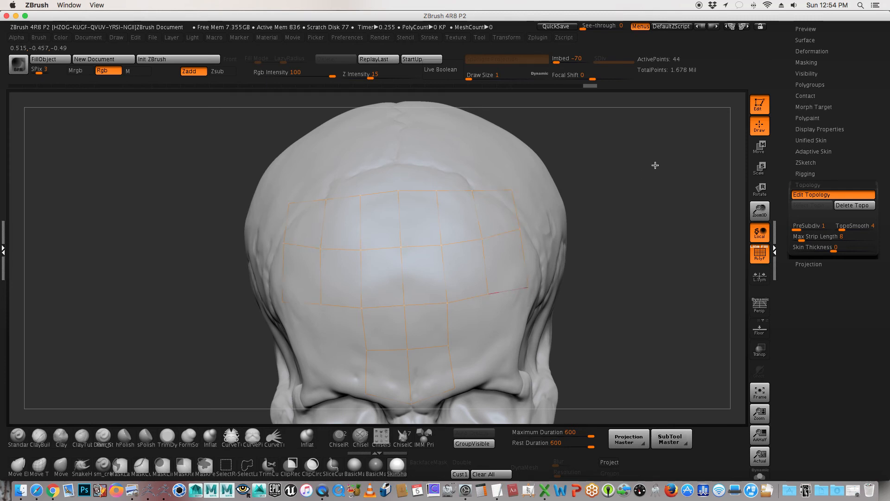
# Step: Preview the adaptive skin of the rebuilt forehead grid in Solo mode, and return to topology editing with the skull shown
pyautogui.press('a')
pyautogui.moveTo(653, 167)
pyautogui.mouseDown()
pyautogui.moveTo(614, 182)
pyautogui.moveTo(657, 182)
pyautogui.mouseUp()
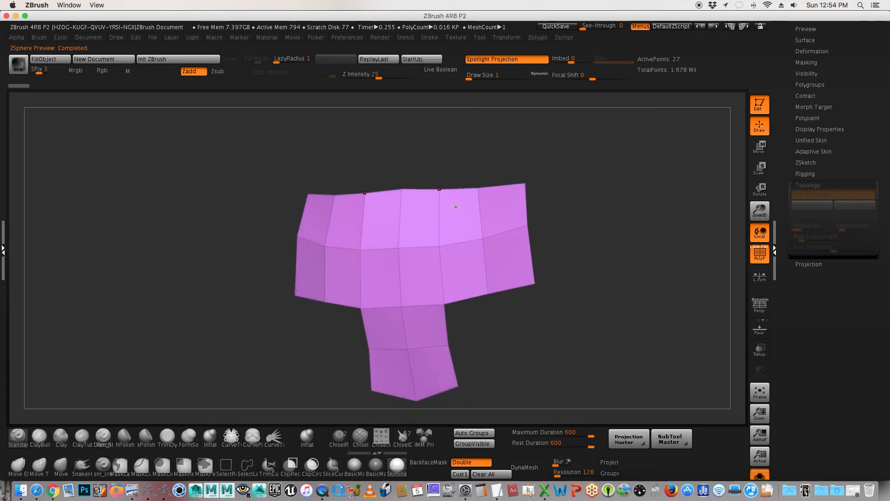
pyautogui.press('a')
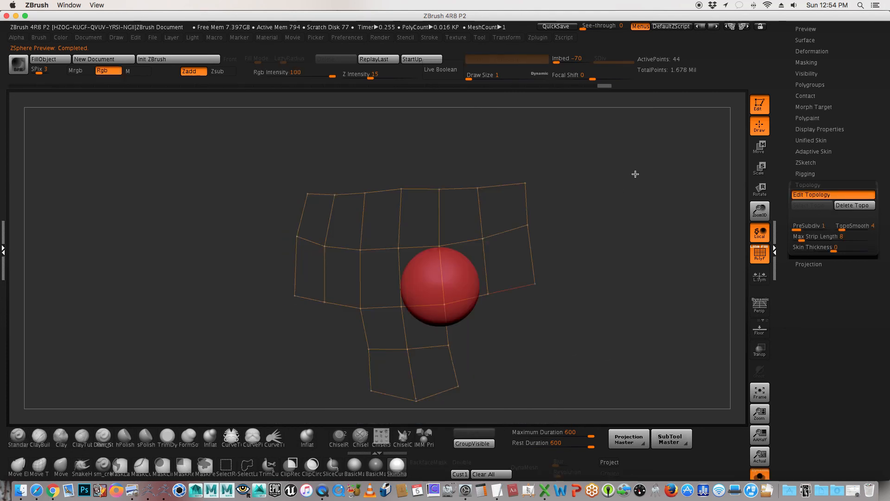
pyautogui.hotkey('alt', 's')
pyautogui.moveTo(661, 159); pyautogui.dragTo(594, 129)
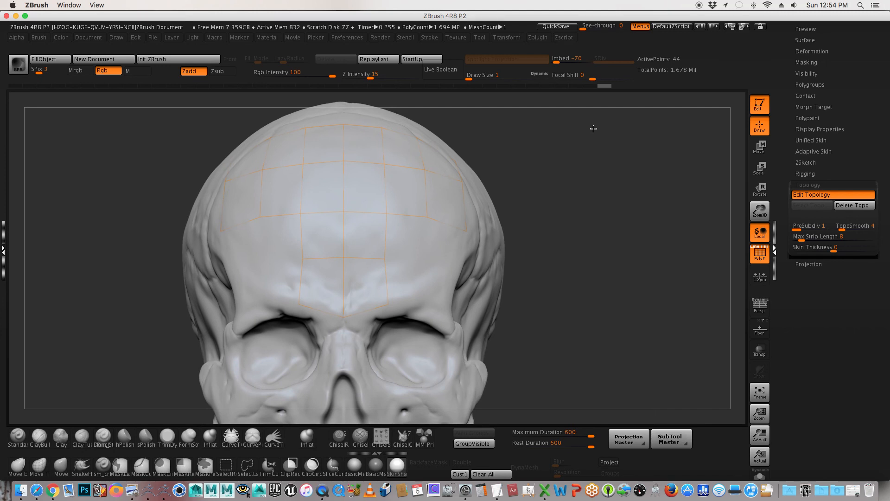